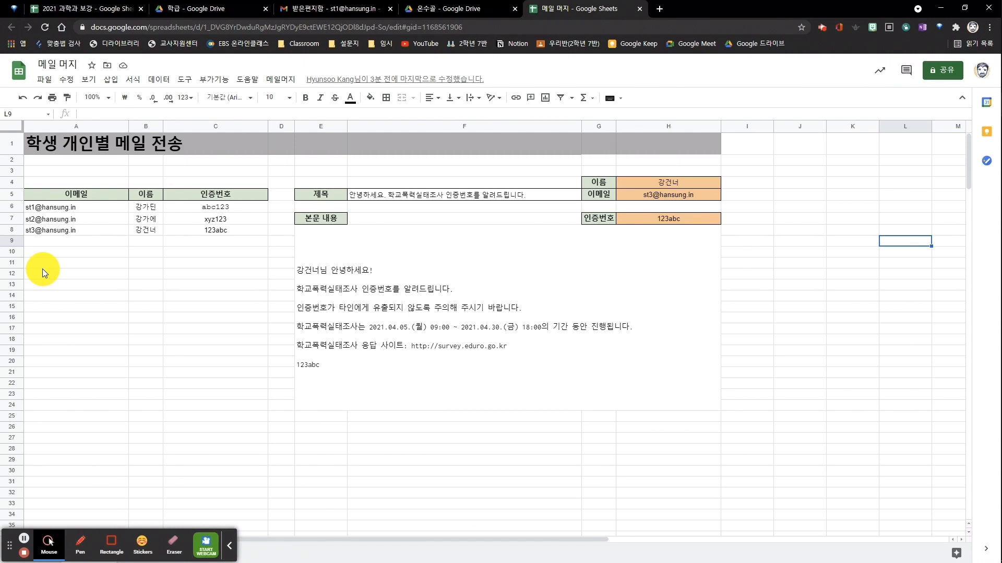
- Examine the mail merge sheet's e-mail, name and 인증번호 columns, the subject row, the recipient fields and the message body
left_click(66, 127)
key("ctrl+shift+e")
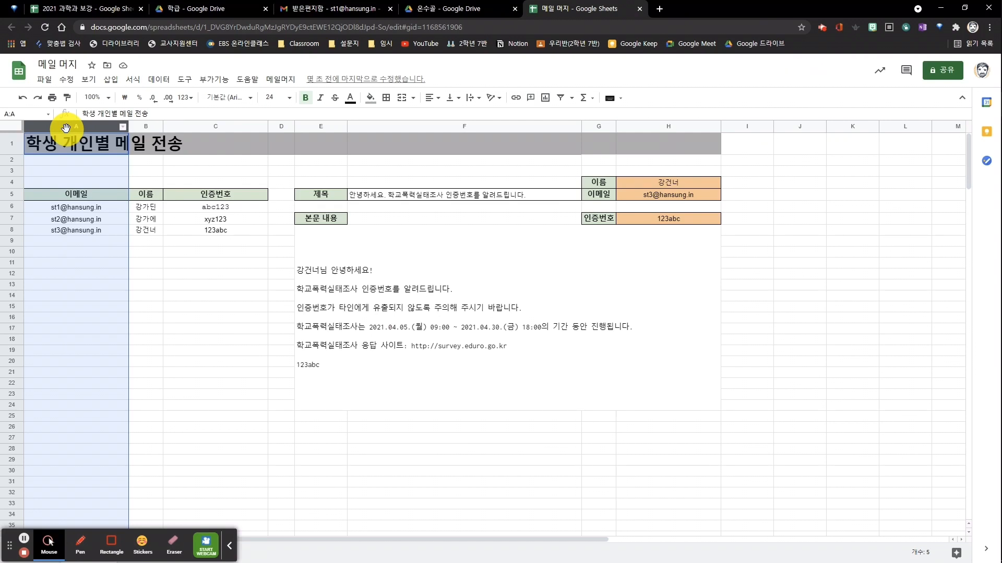
left_click(150, 127)
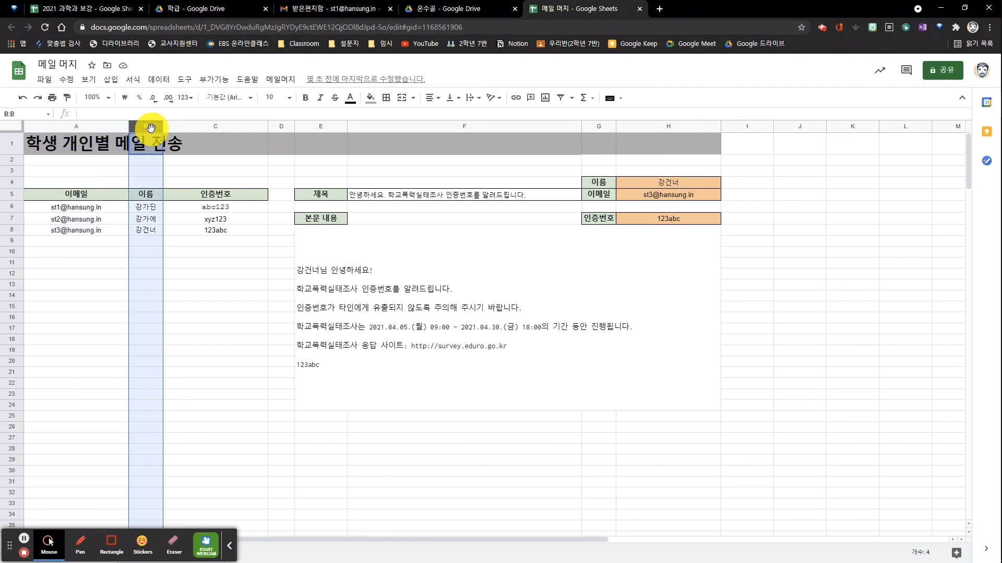
left_click(212, 128)
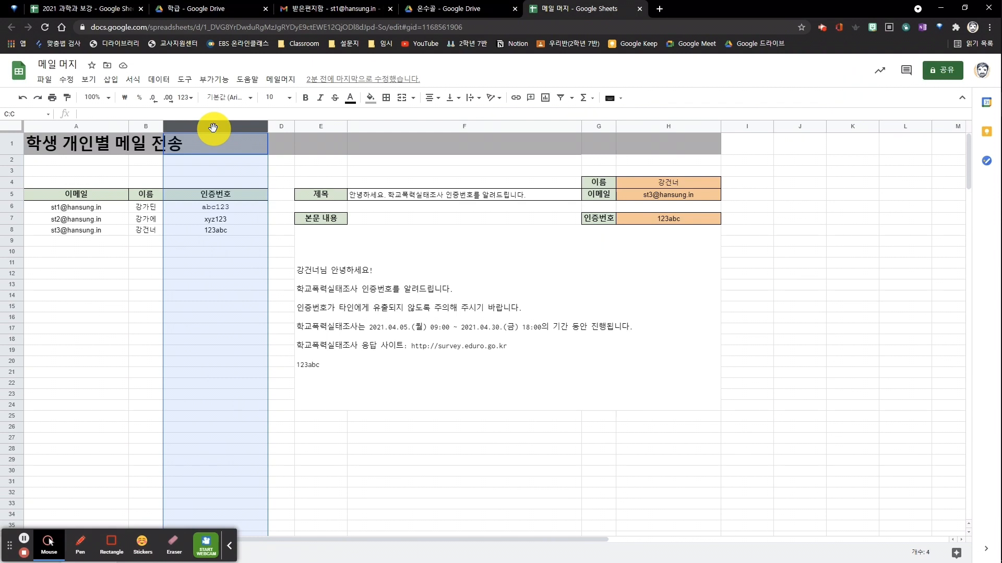
left_click_drag(299, 193, 360, 194)
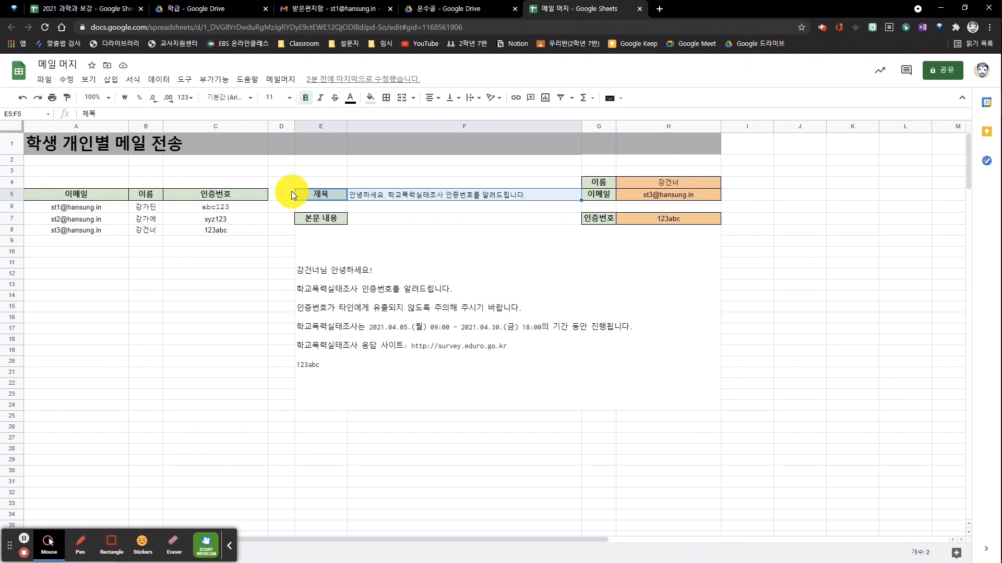
left_click_drag(598, 182, 668, 195)
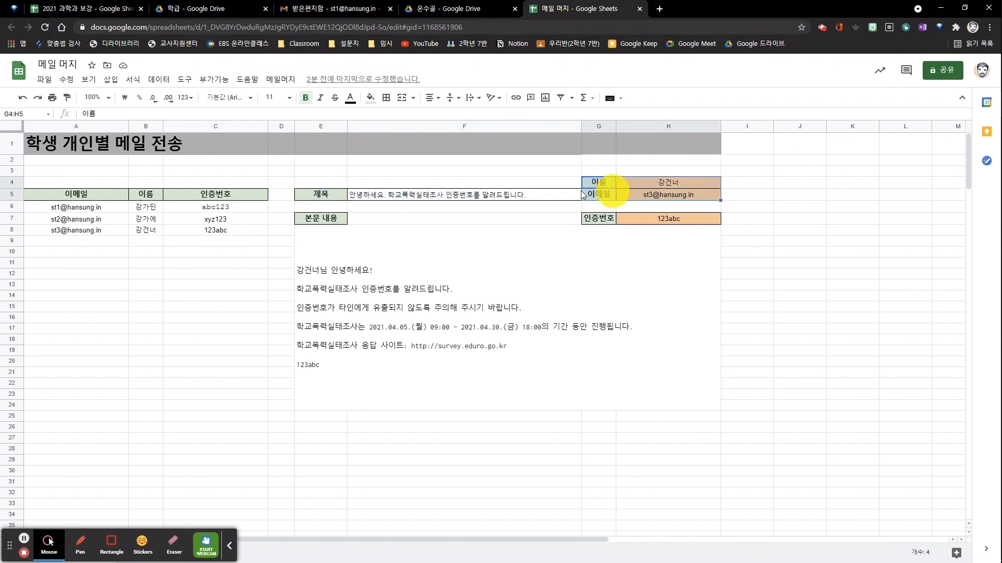
left_click_drag(143, 206, 228, 227)
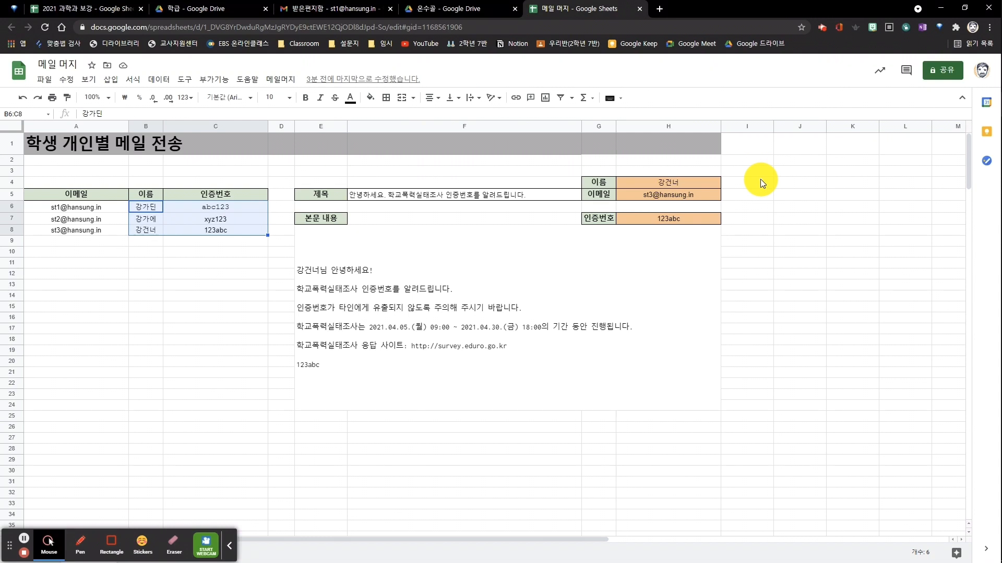
left_click_drag(598, 183, 678, 195)
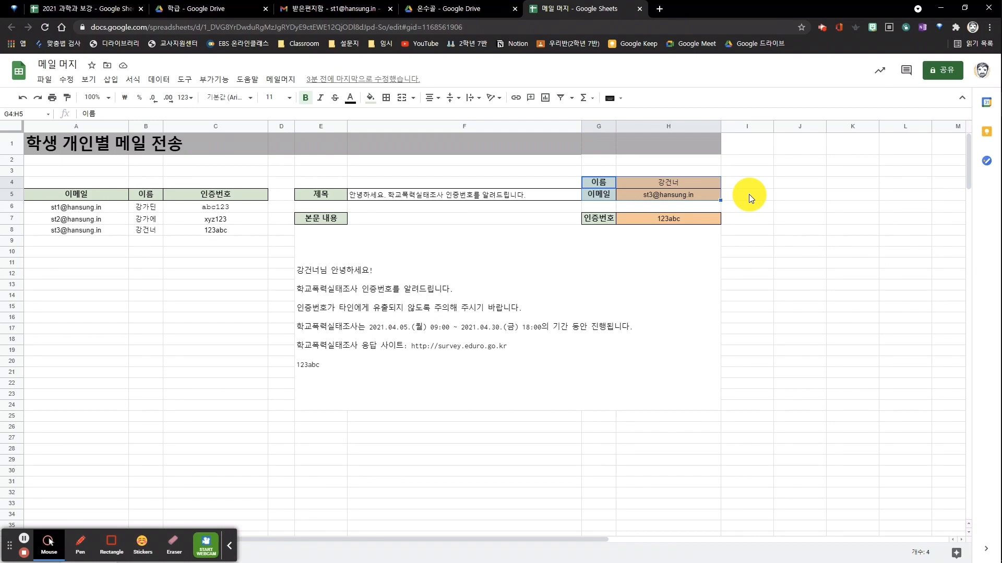
left_click_drag(599, 218, 670, 220)
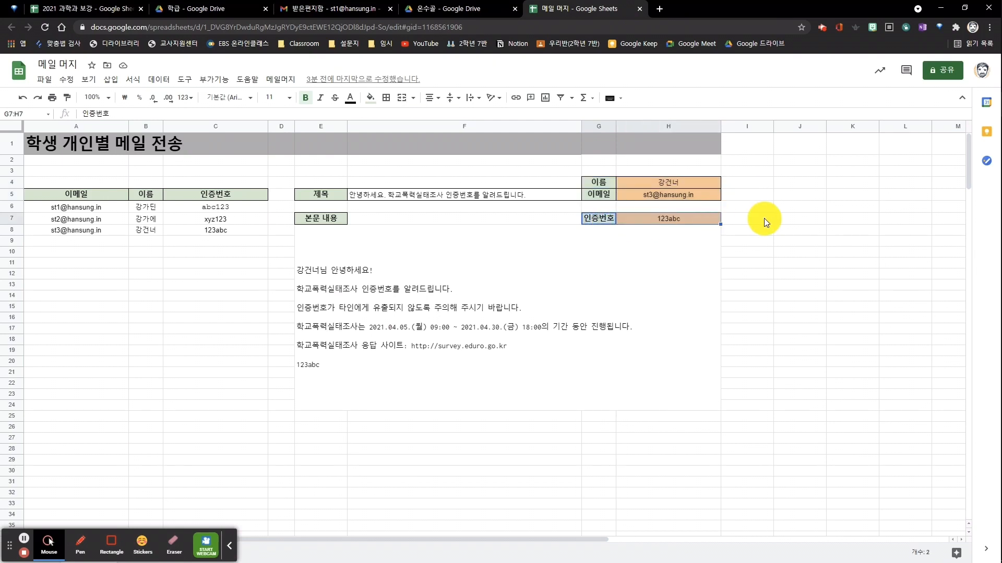
left_click(217, 126)
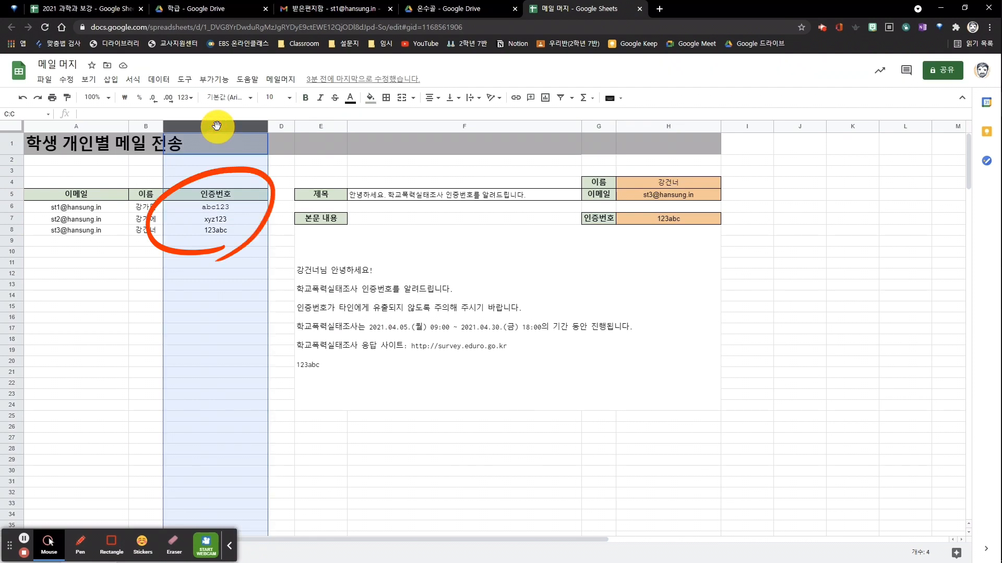
left_click_drag(598, 218, 650, 220)
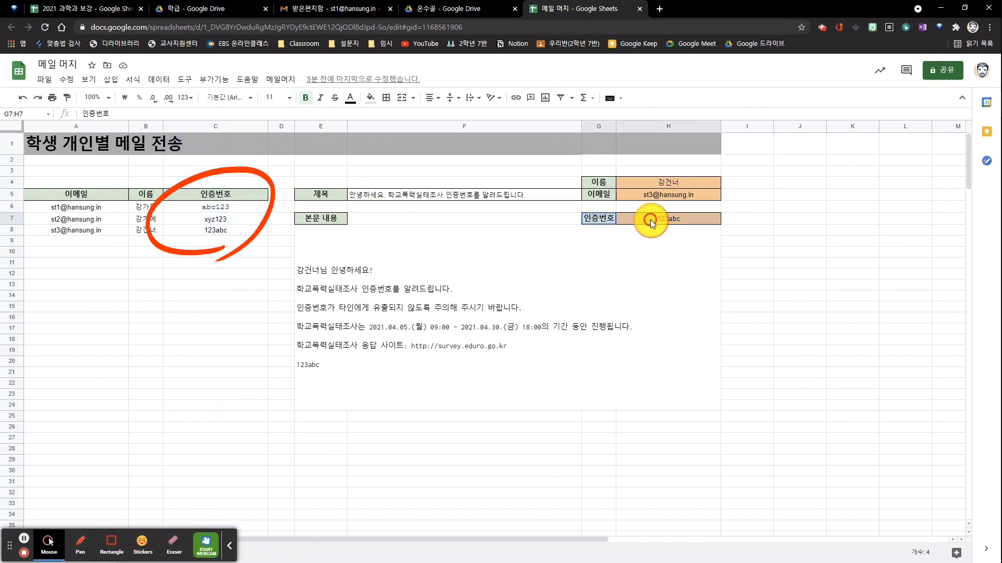
mouse_move(286, 227)
left_mouse_down()
mouse_move(688, 364)
mouse_move(765, 405)
left_mouse_up()
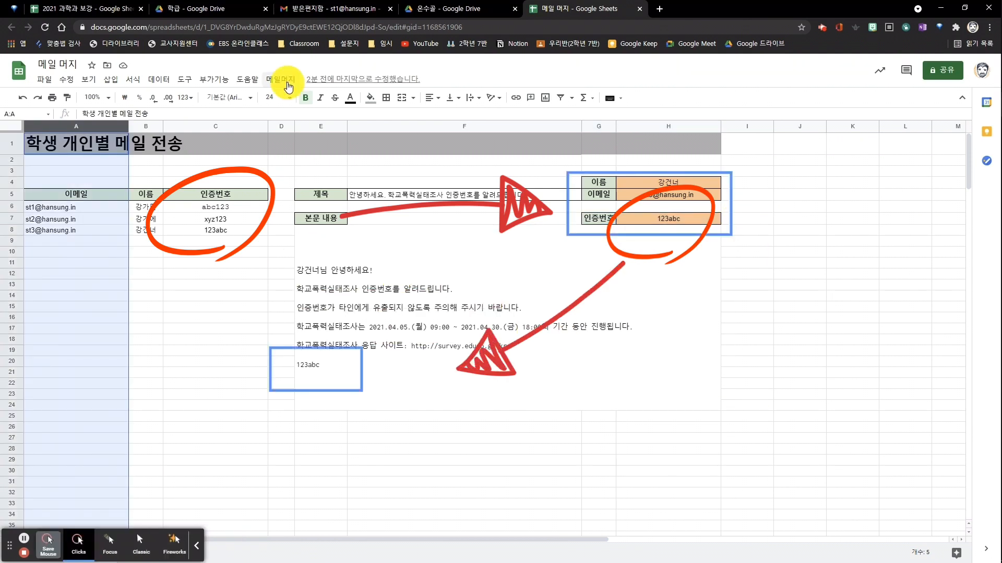
- Run the 메일머지 mail merge for the listed students and open the received message in the Gmail inbox
left_click(287, 82)
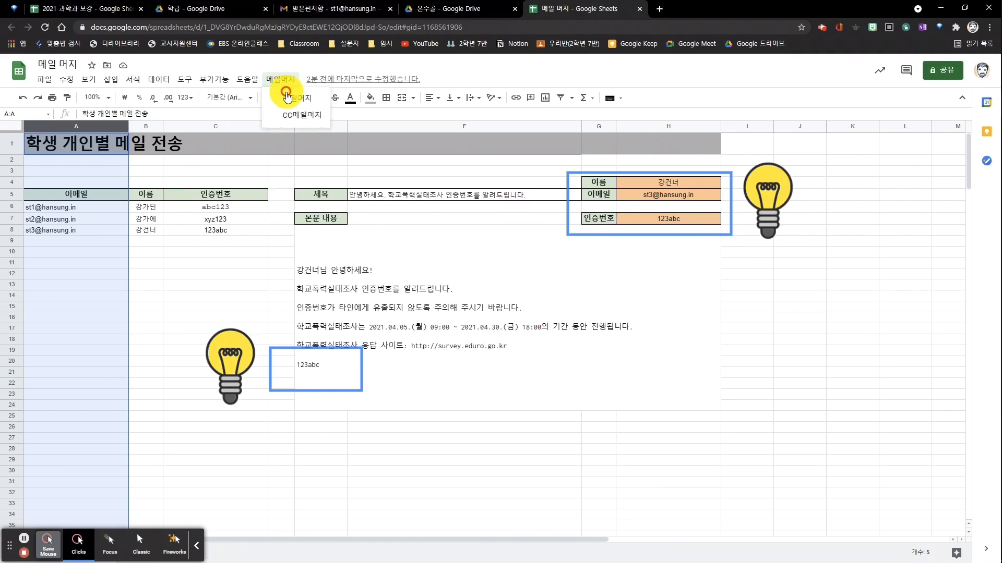
left_click(286, 104)
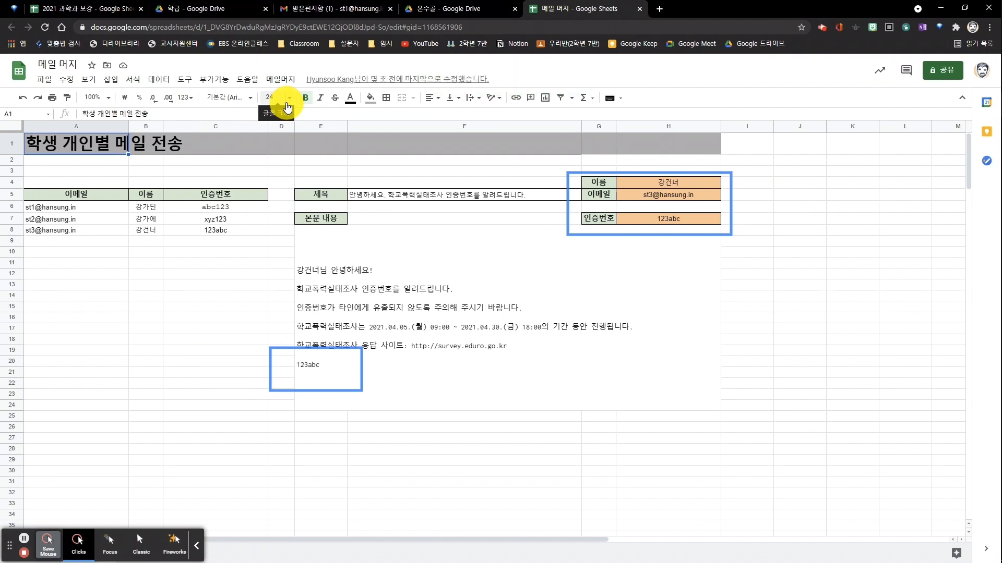
left_click(330, 8)
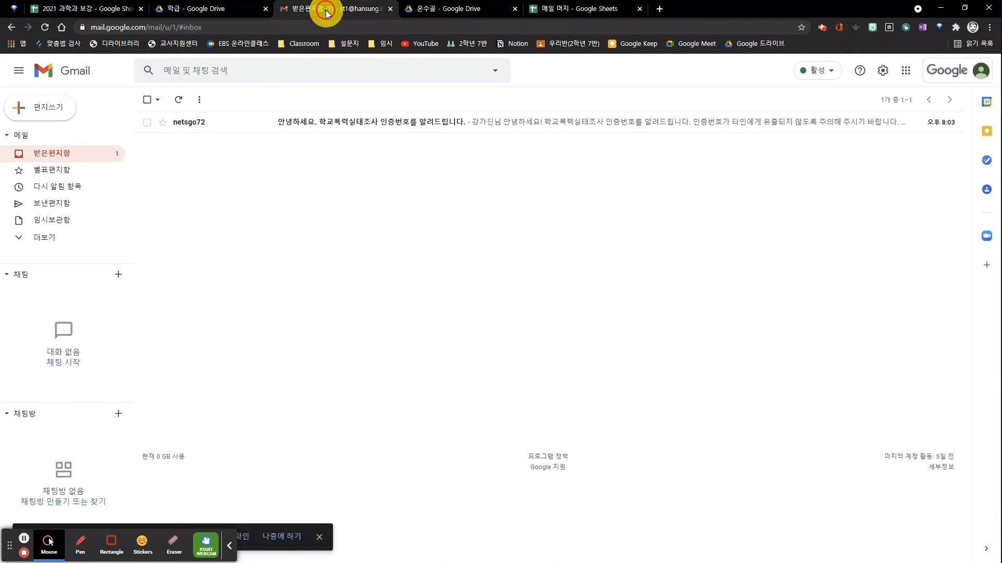
left_click(328, 124)
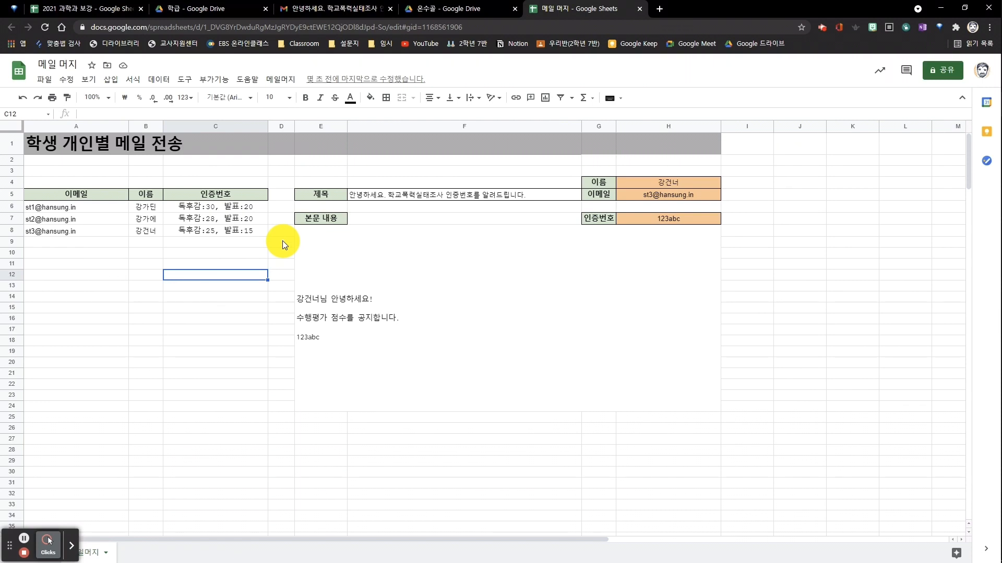
- Send the 수행평가 score notices with the 메일머지 command and open the new message in Gmail
left_click(268, 206)
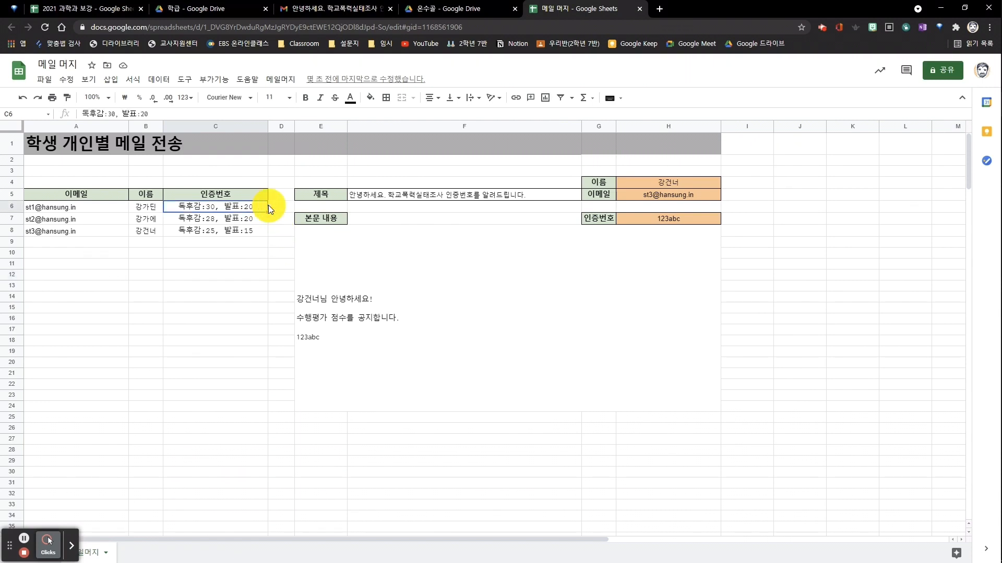
left_click(282, 79)
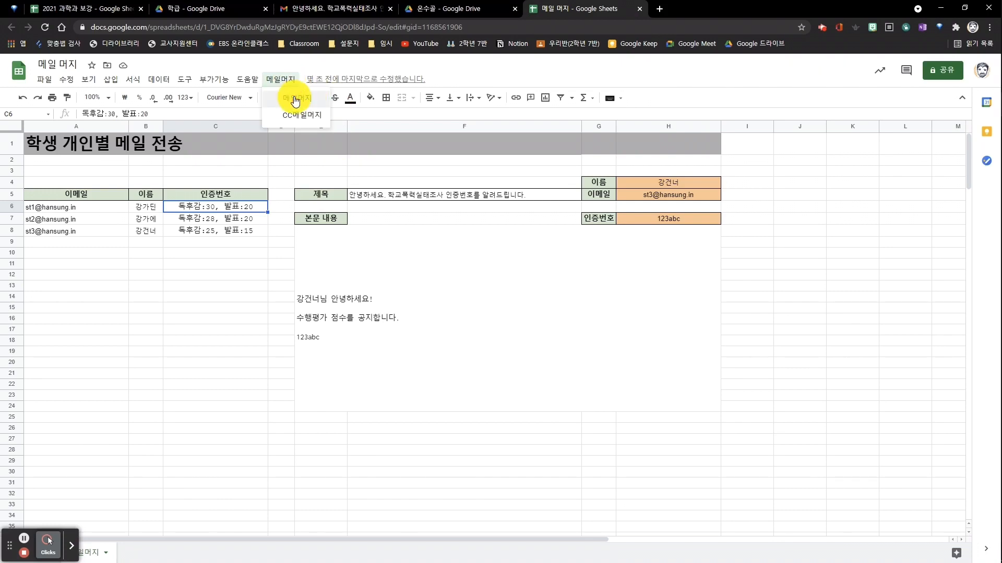
left_click(295, 100)
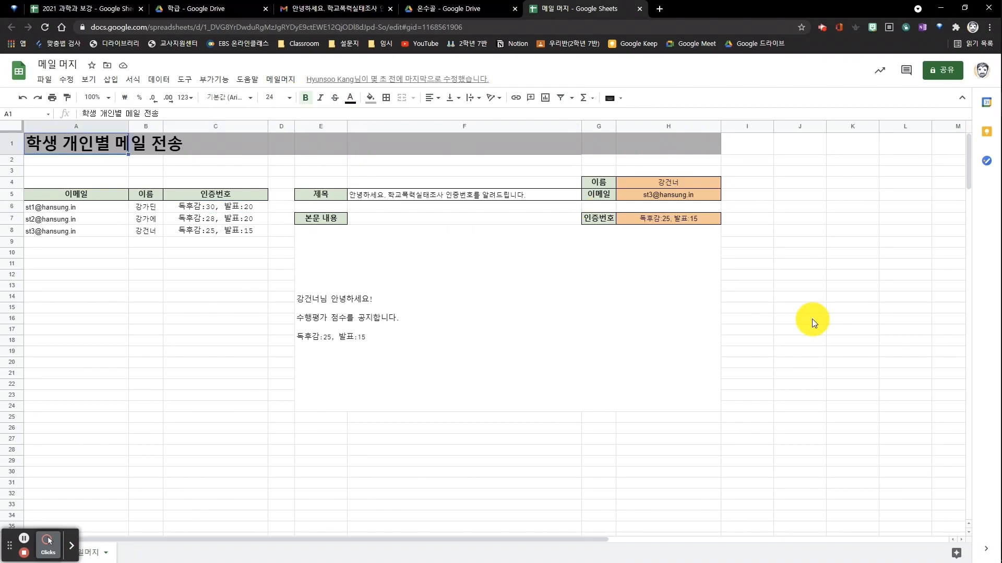
left_click(320, 10)
left_click(303, 122)
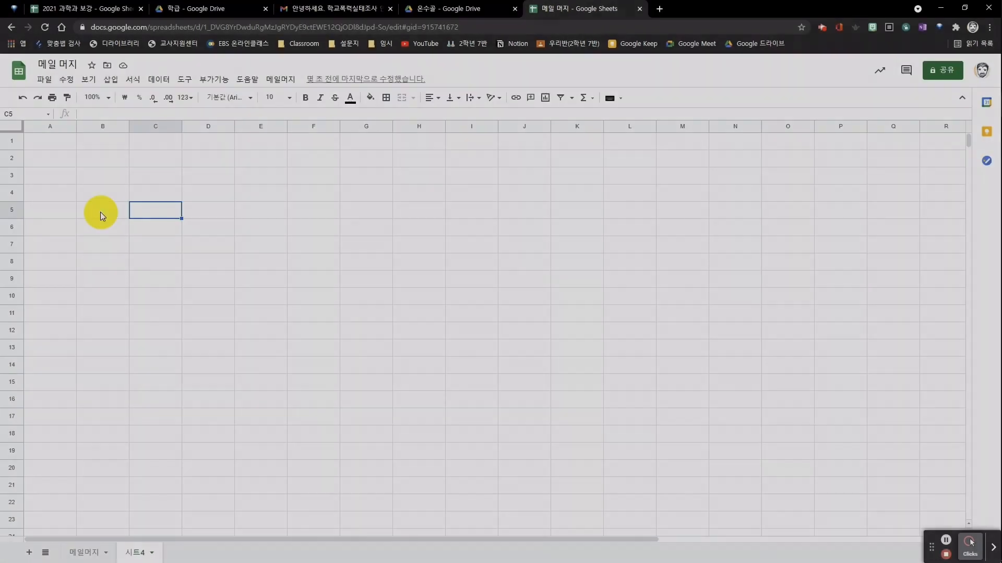
left_click(101, 176)
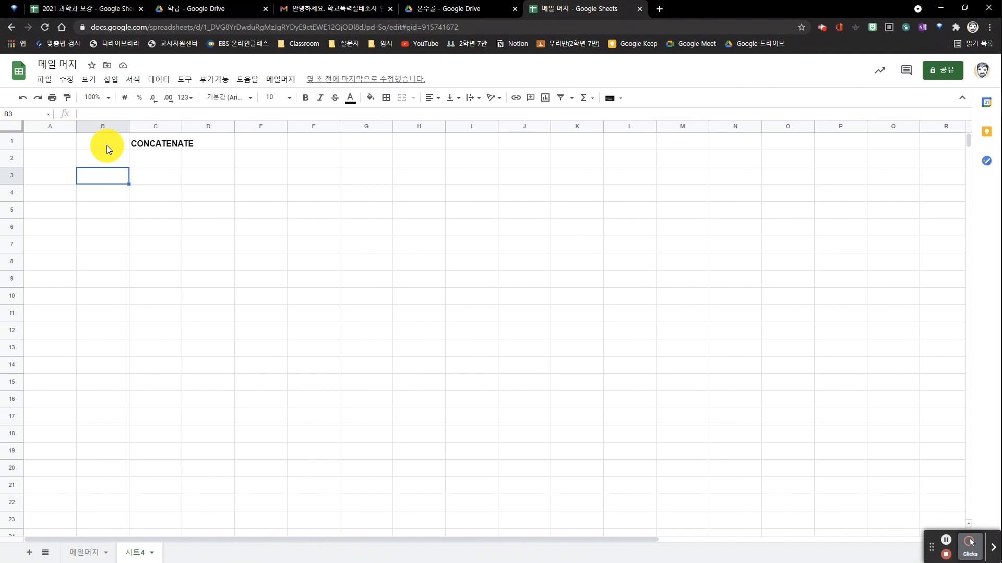
left_click(312, 176)
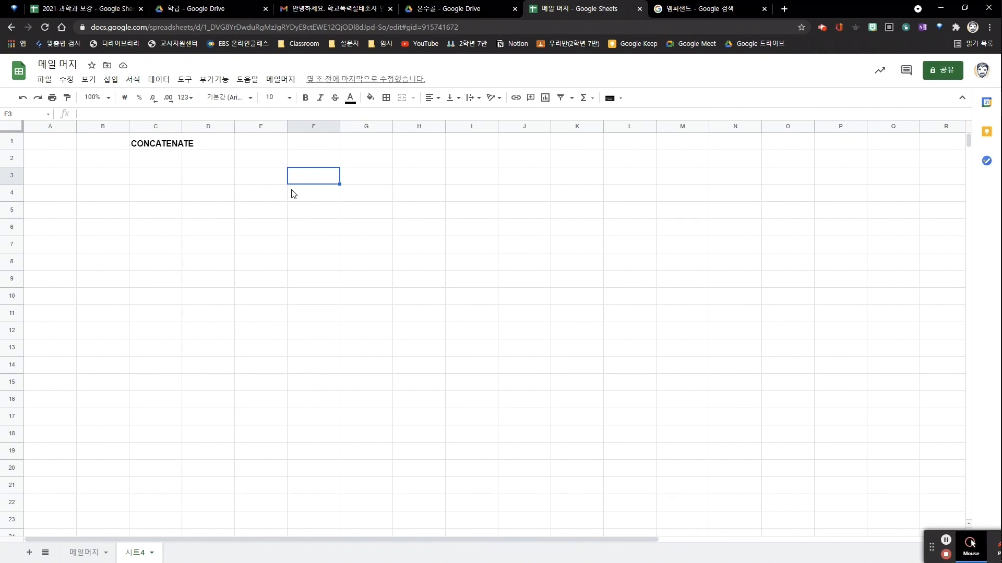
left_click(158, 125)
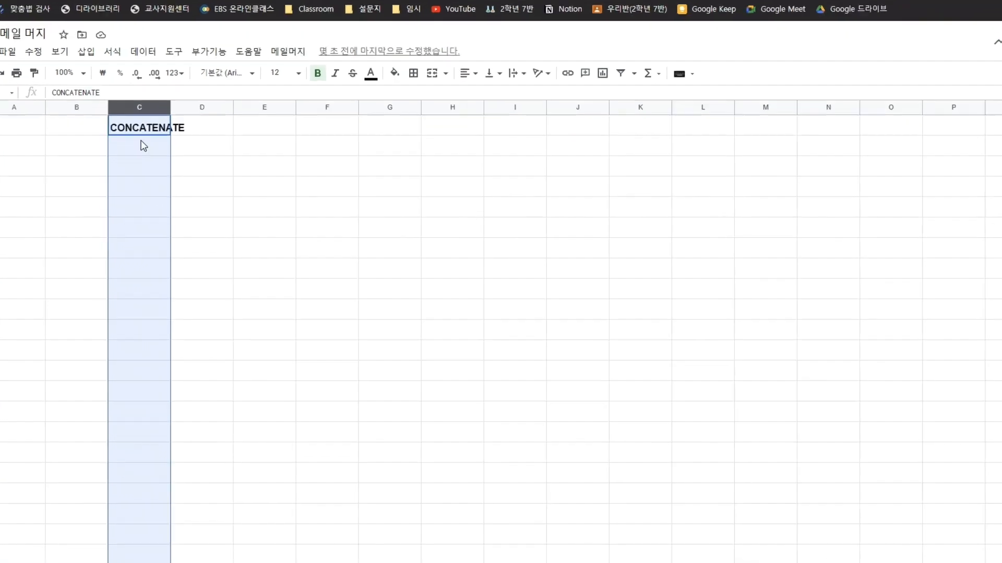
- Enter 나는 사과를 좋아합니다. in cell G3 and put an equals sign in front to try it as a formula
left_click(362, 178)
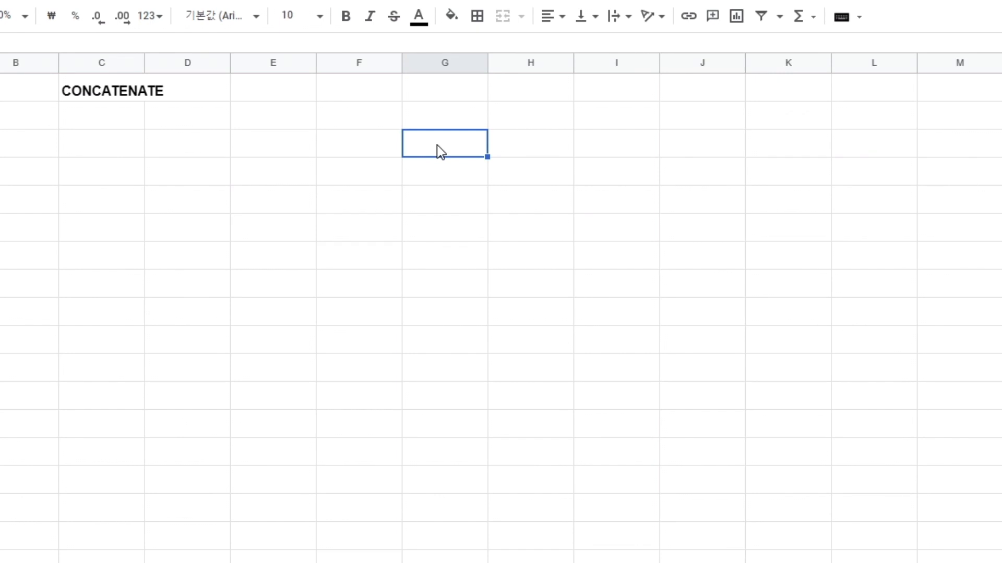
type("나는 사과를 좋아합니다.")
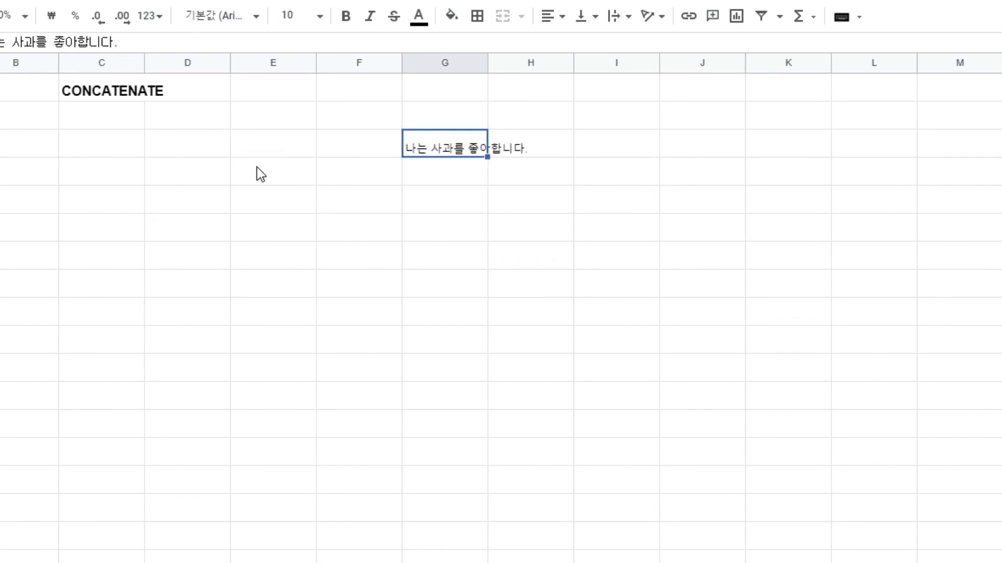
double_click(428, 148)
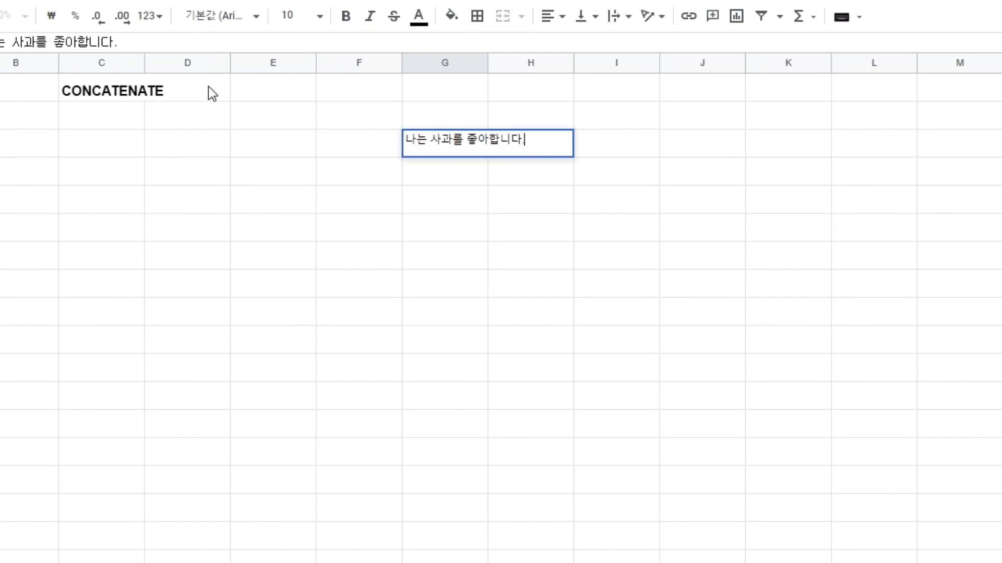
key("Home")
type("=")
key("Return")
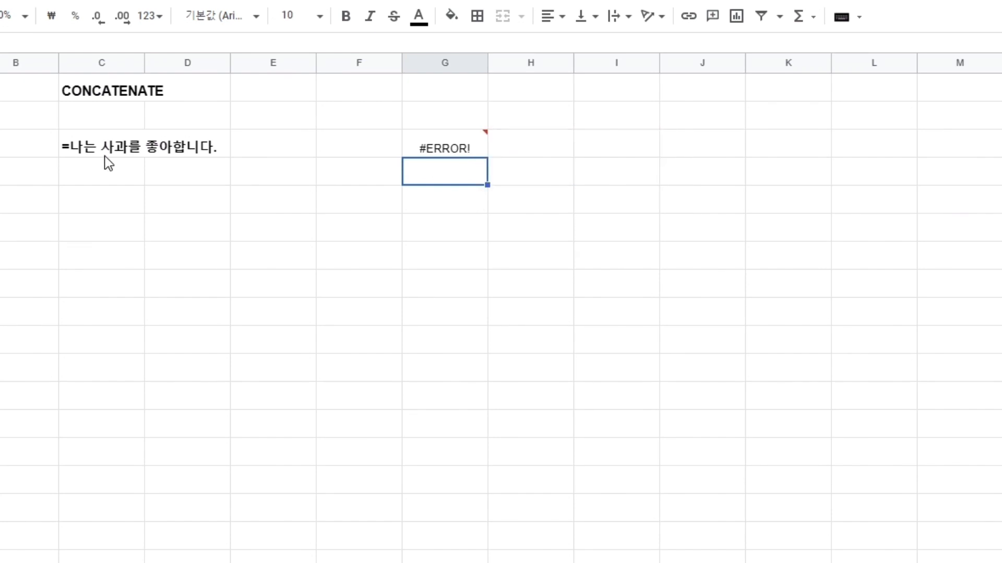
mouse_move(484, 156)
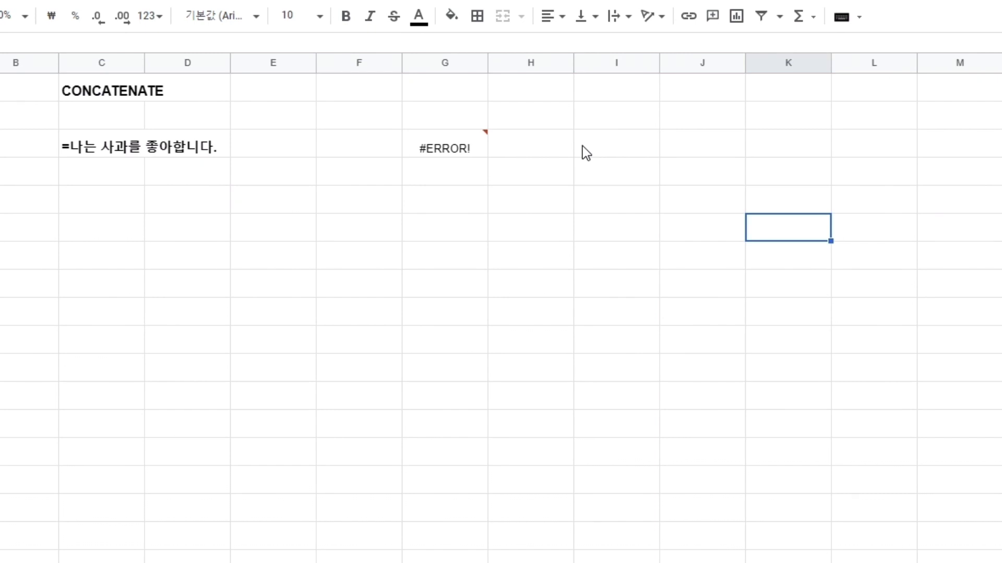
- Enter the numeric formula =1223 in cell I3
left_click(583, 147)
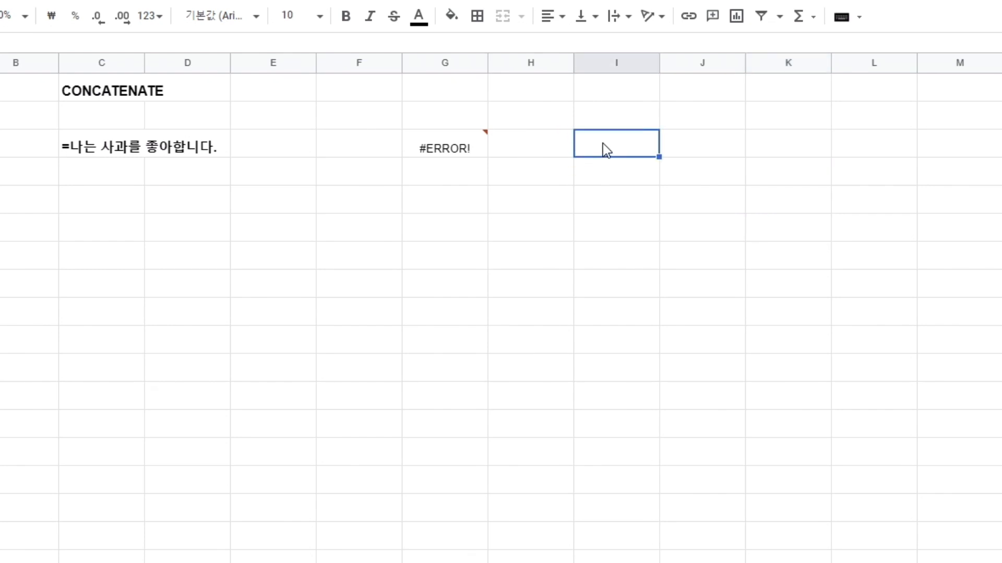
type("=1")
type("223")
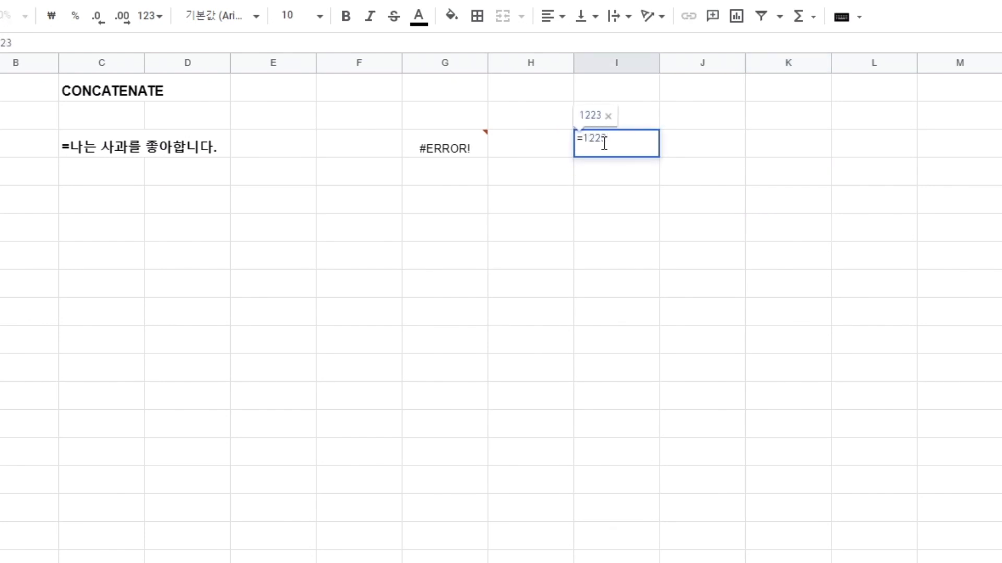
key("Return")
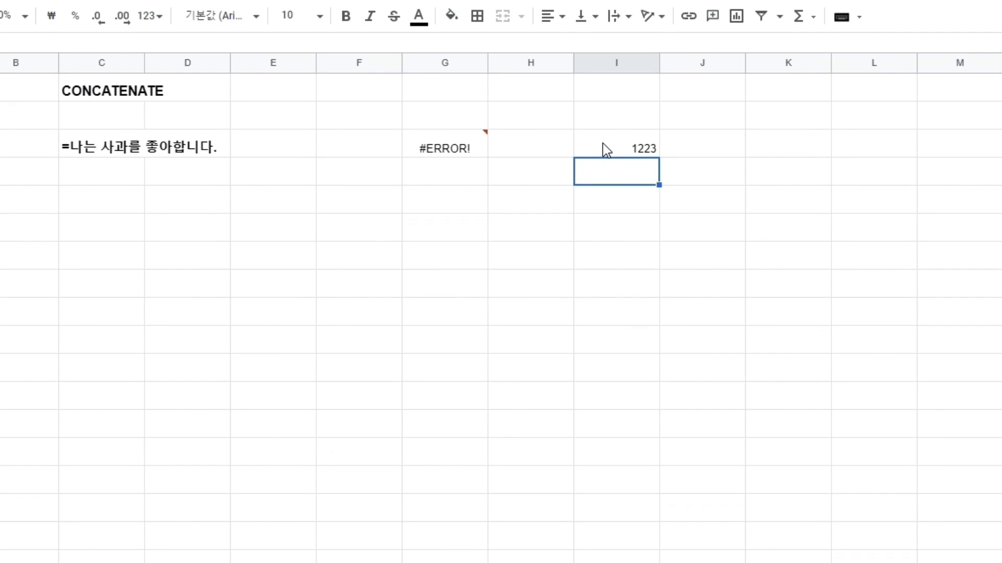
key("Right")
key("Right")
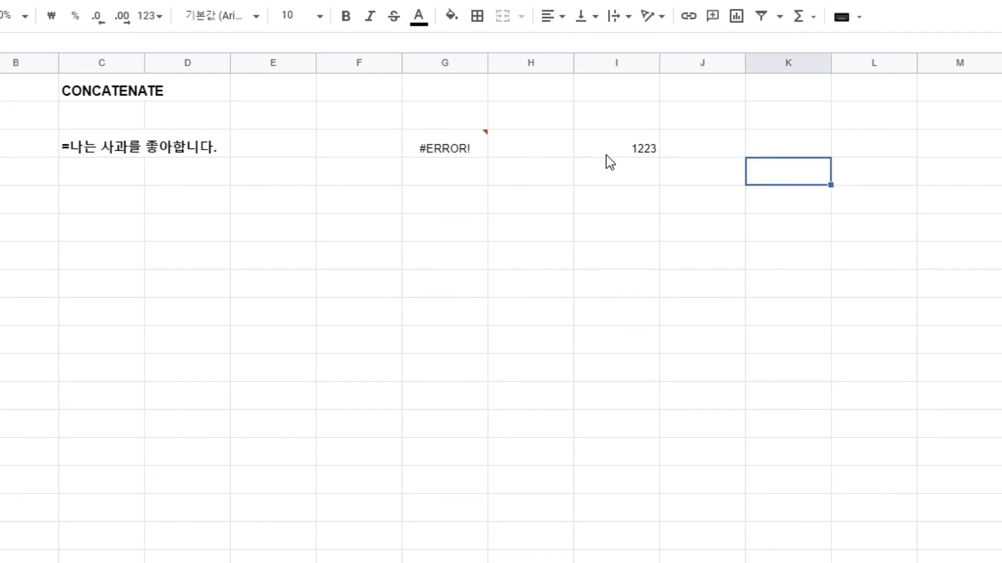
- Check the error note on G3 and enter the quoted text formula ="나는 사과를 좋아합니다." in cell G4
mouse_move(482, 152)
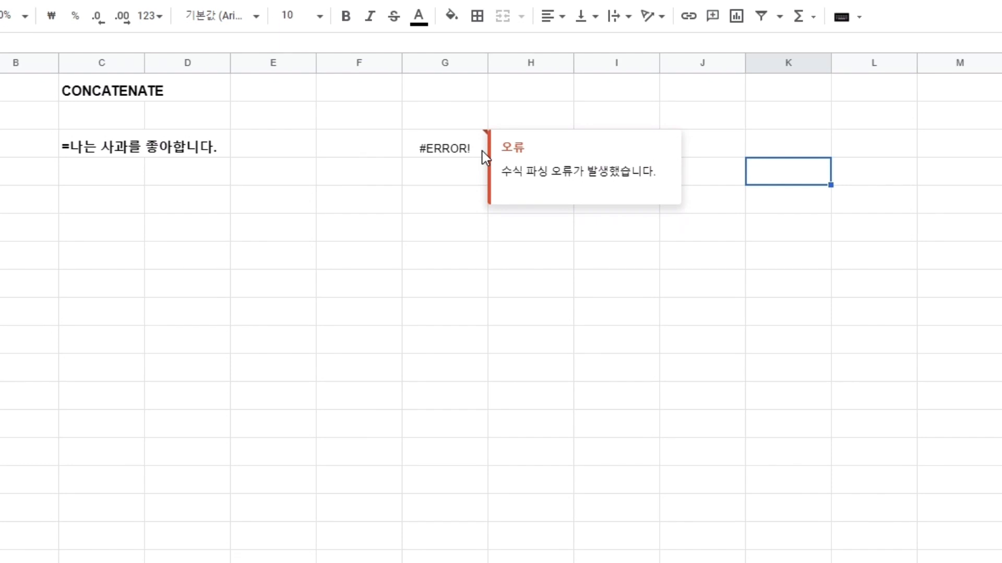
left_click(436, 170)
type("=")
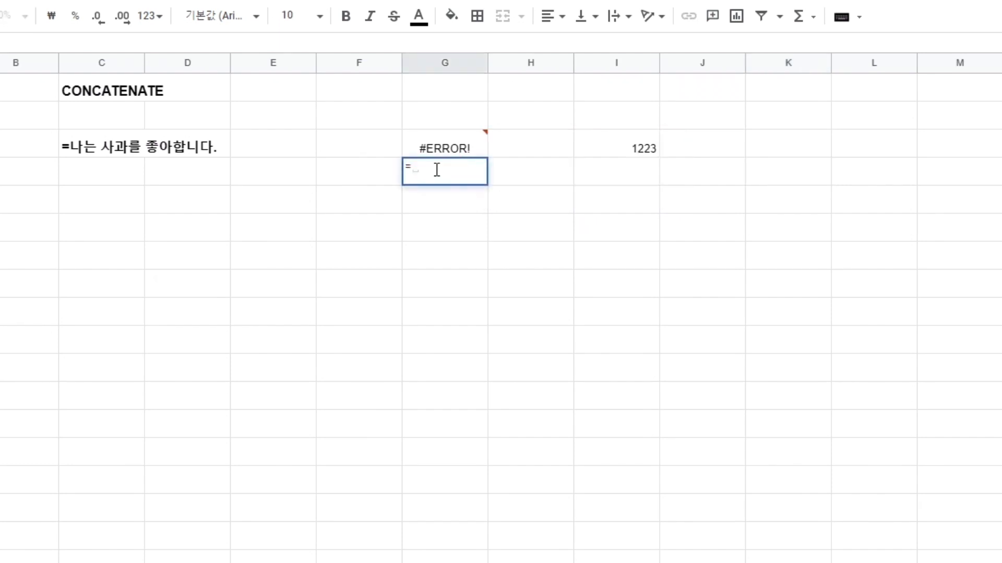
type("\"나는 사")
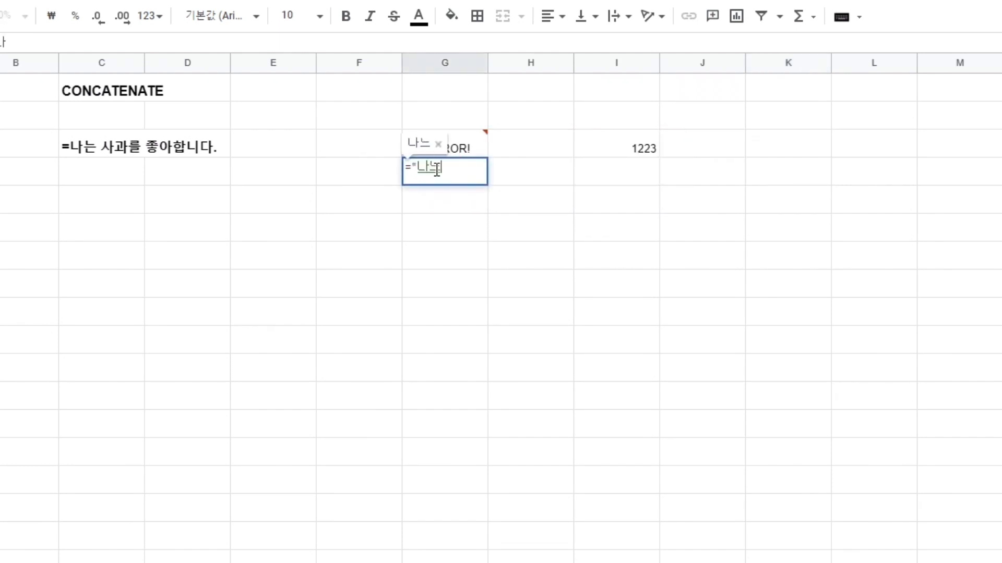
type("과를 좋아합니다.\"")
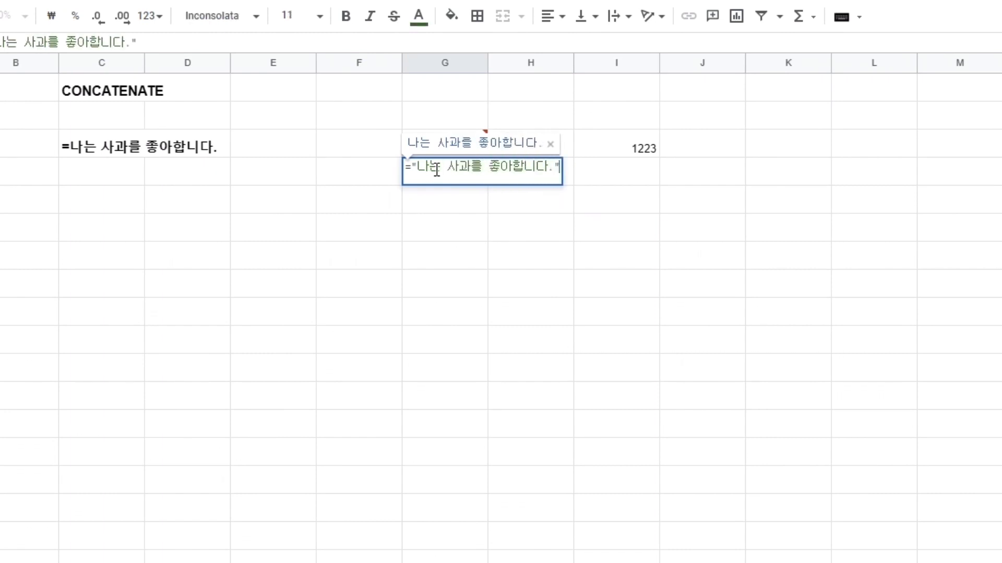
key("Return")
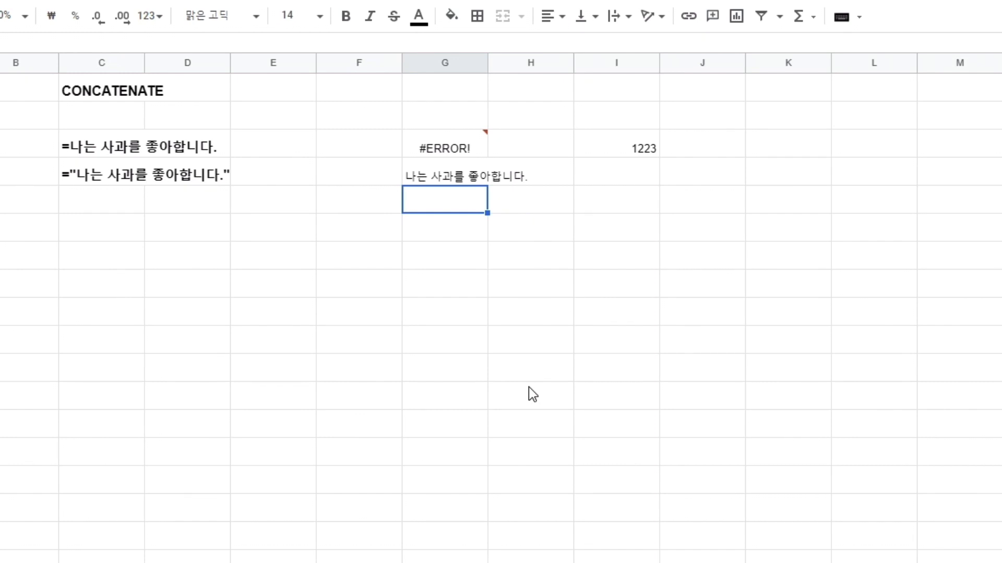
- Enter the quoted text formula ="나는 배를 좋아합니다." in cell G5
type("=\"")
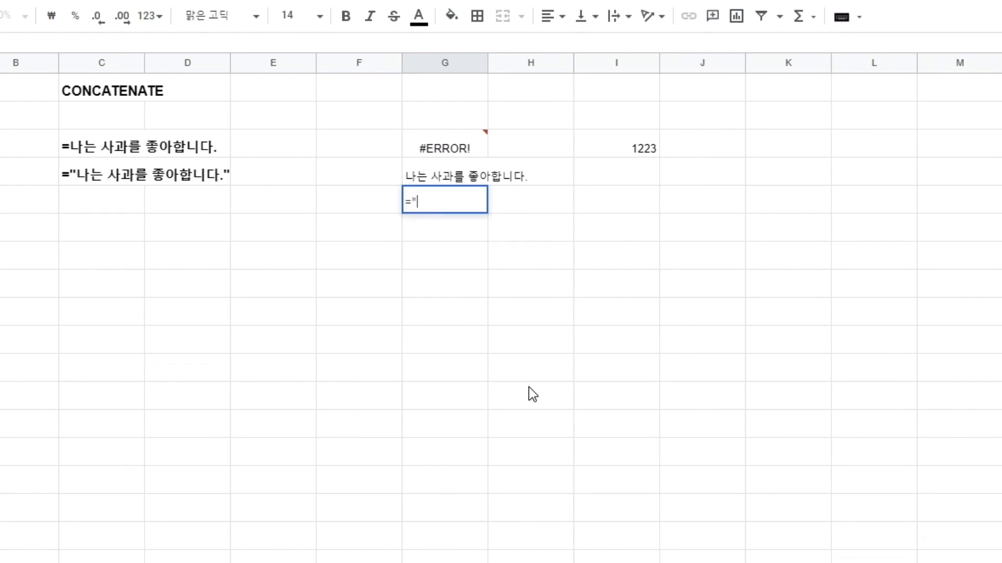
type("나늬 배를 좋앟")
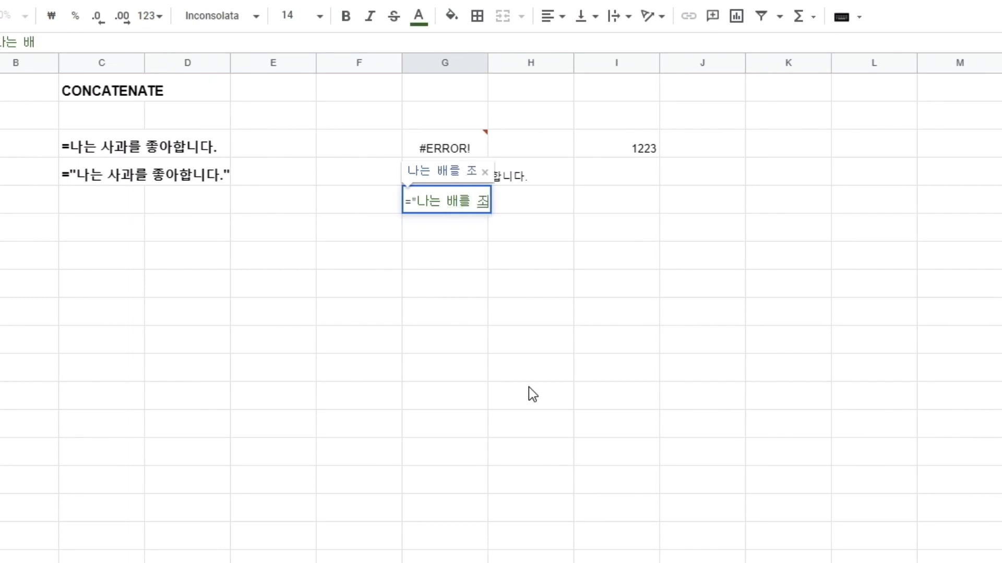
type("합니다.\"")
key("Return")
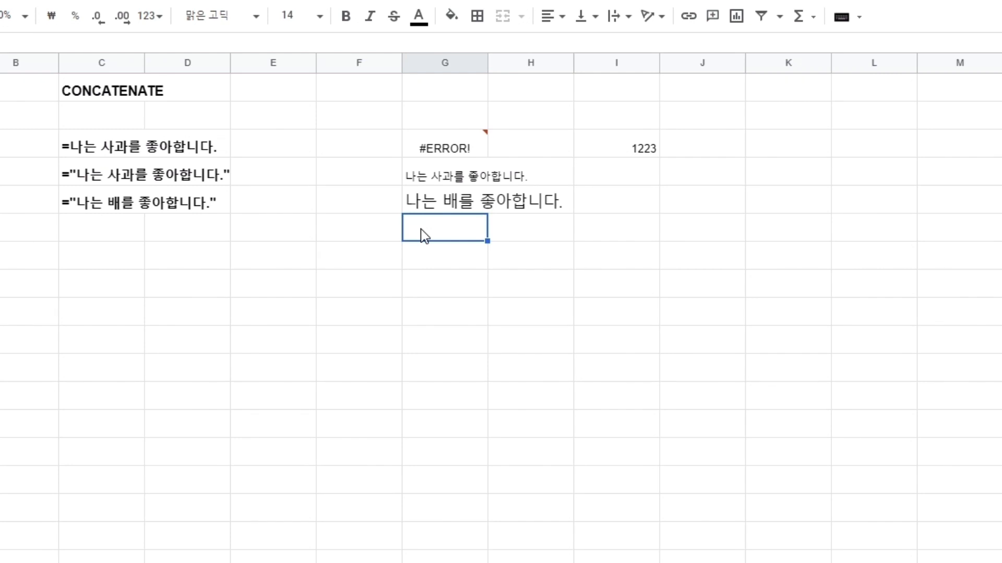
- Enter the formula ="나는 "&"사과를 "&"좋아합니다." in cell G6, joining three text pieces with ampersands
type("=\"")
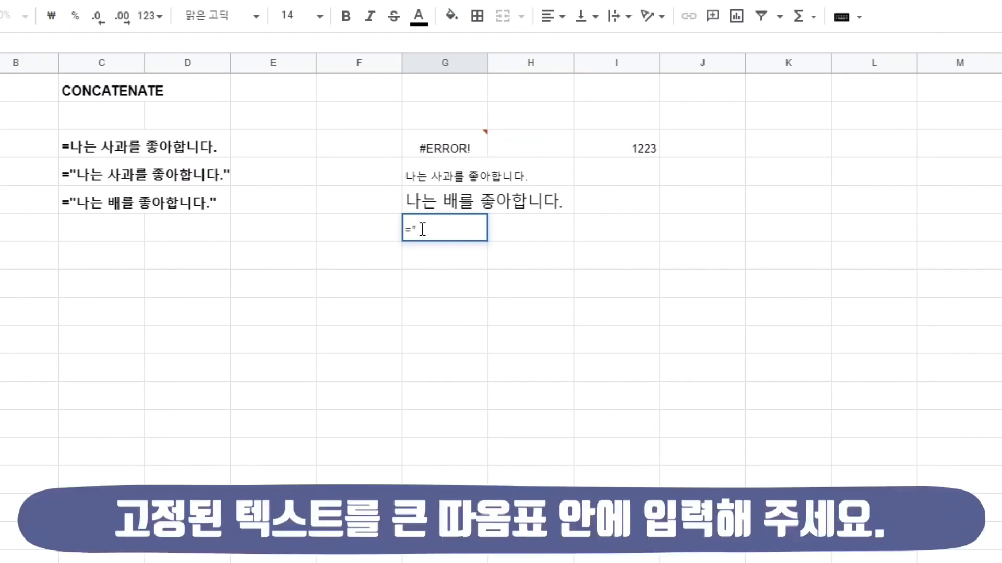
type("나는")
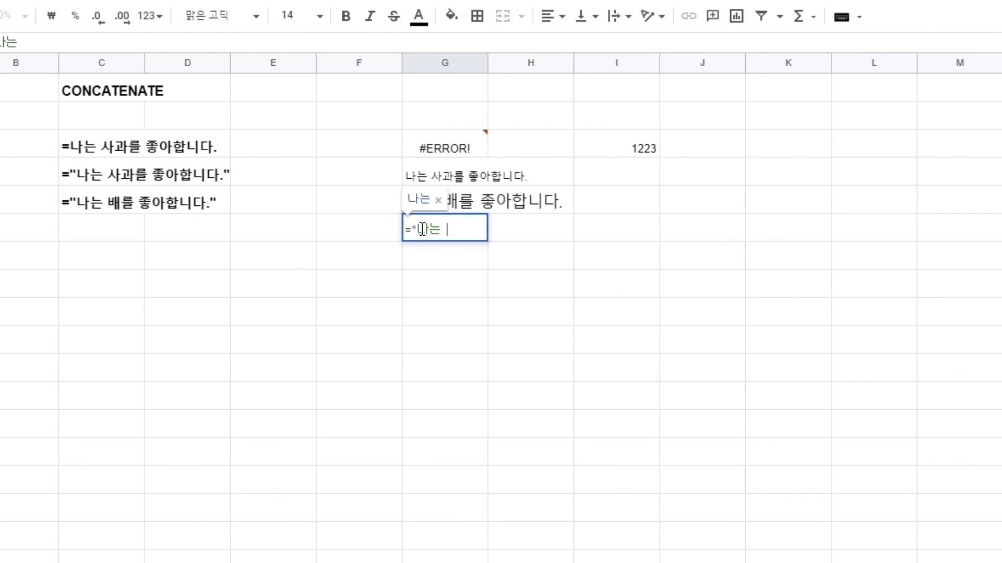
type("\"")
type("&")
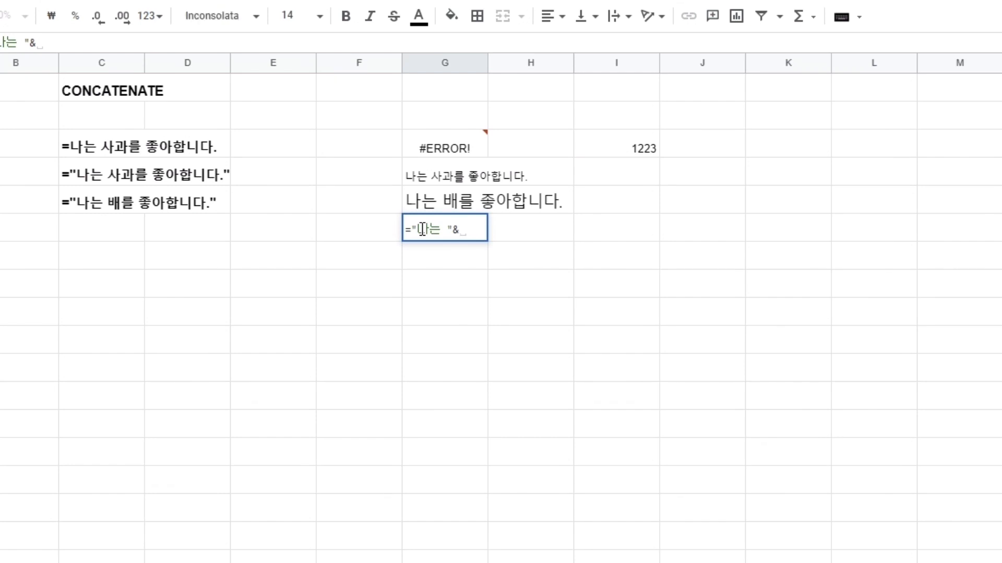
type("\"")
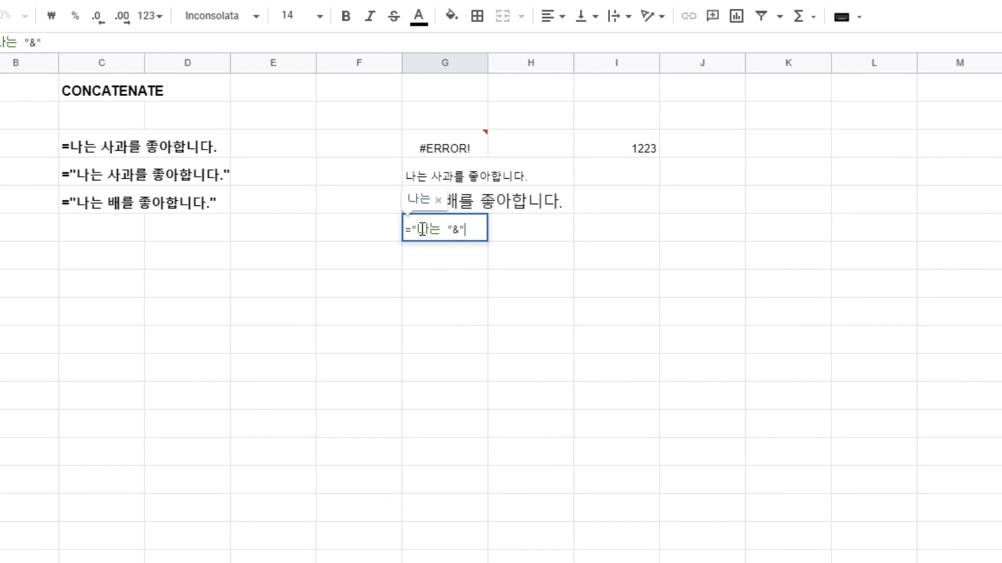
type("사과를")
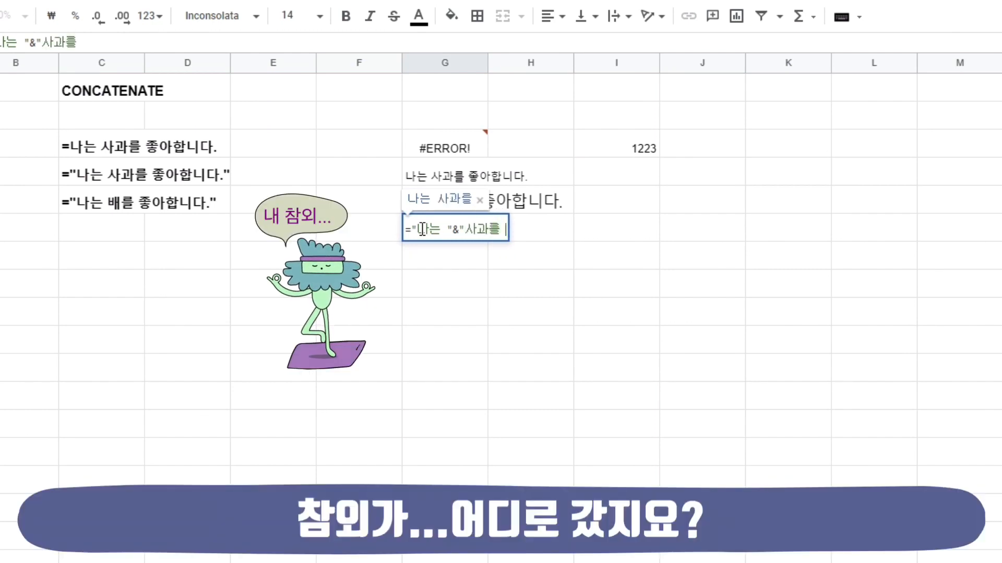
type(" \"")
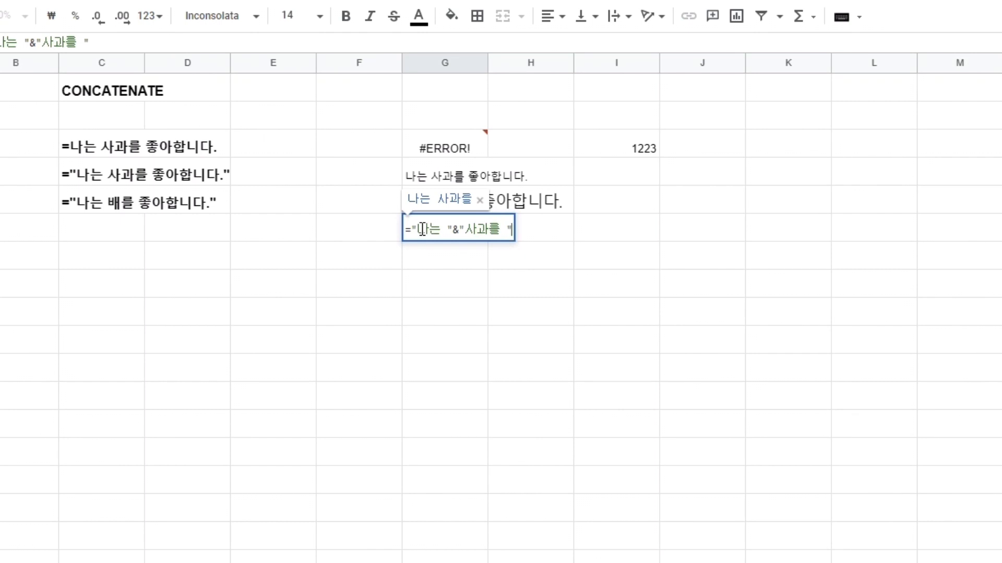
type("&")
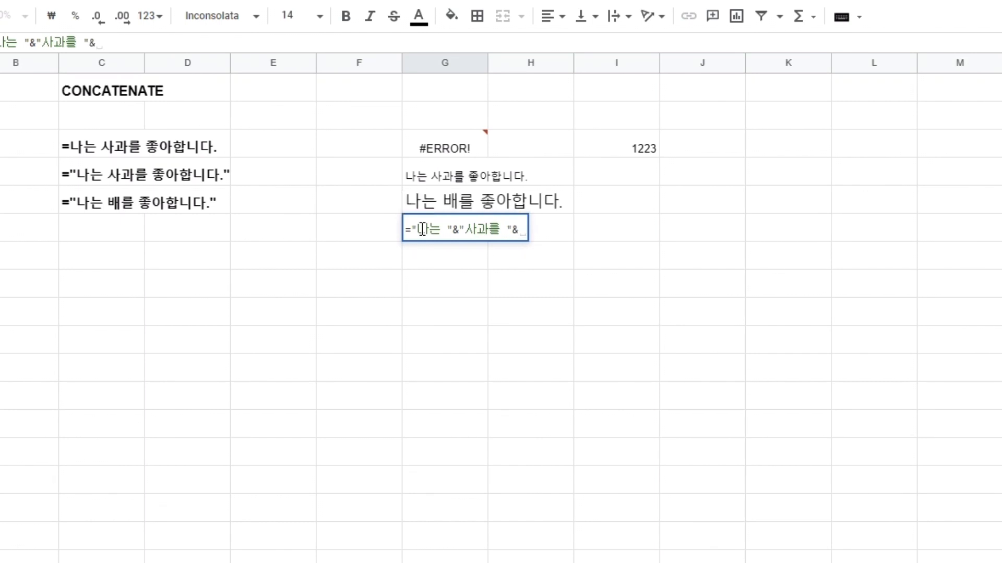
type("\"")
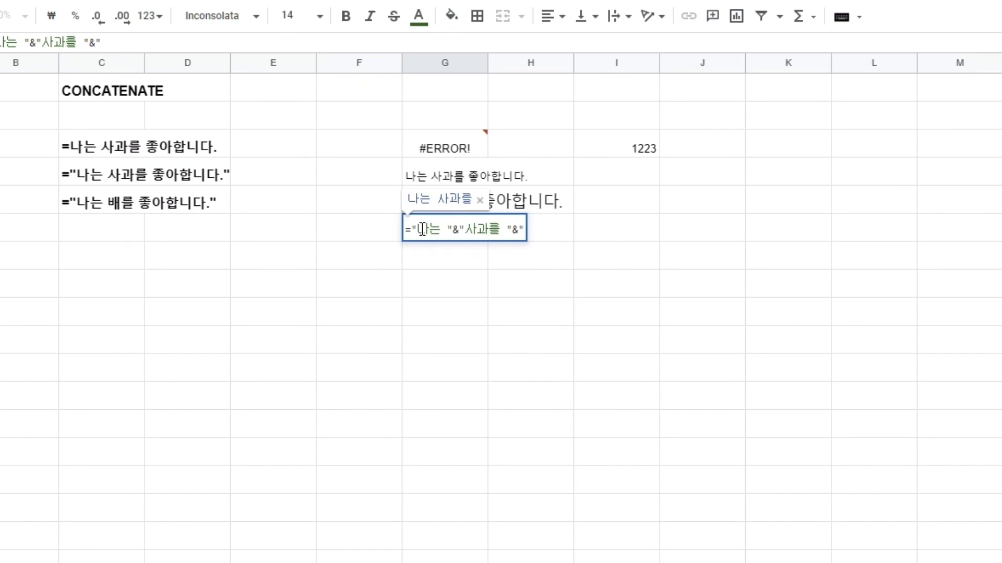
type("좋아합니다.\"")
key("Return")
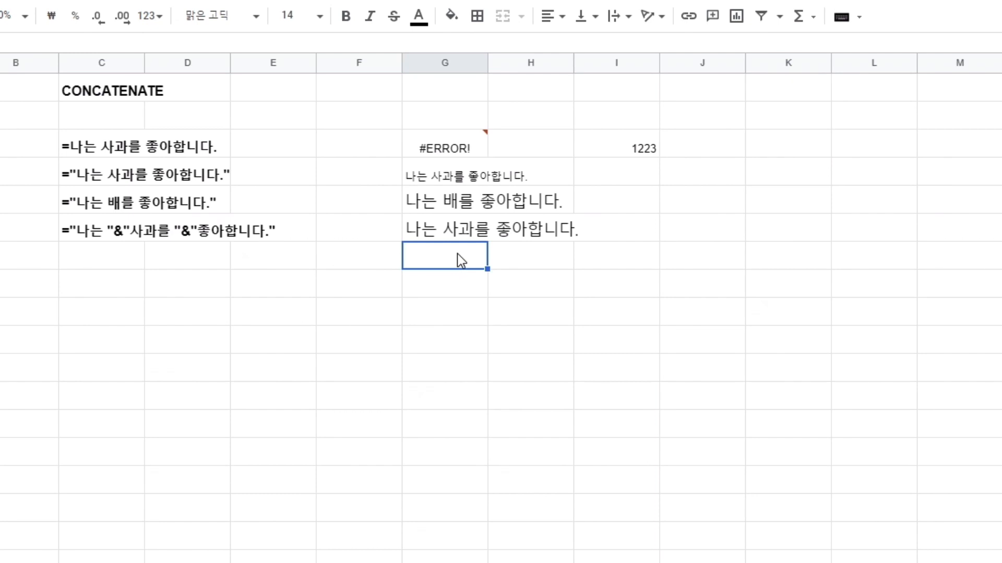
- List the fruit words 배, 사과, 참외, 살구, 포도 and 오이 in cells J7 to J12
left_click(696, 256)
type("배")
key("Return")
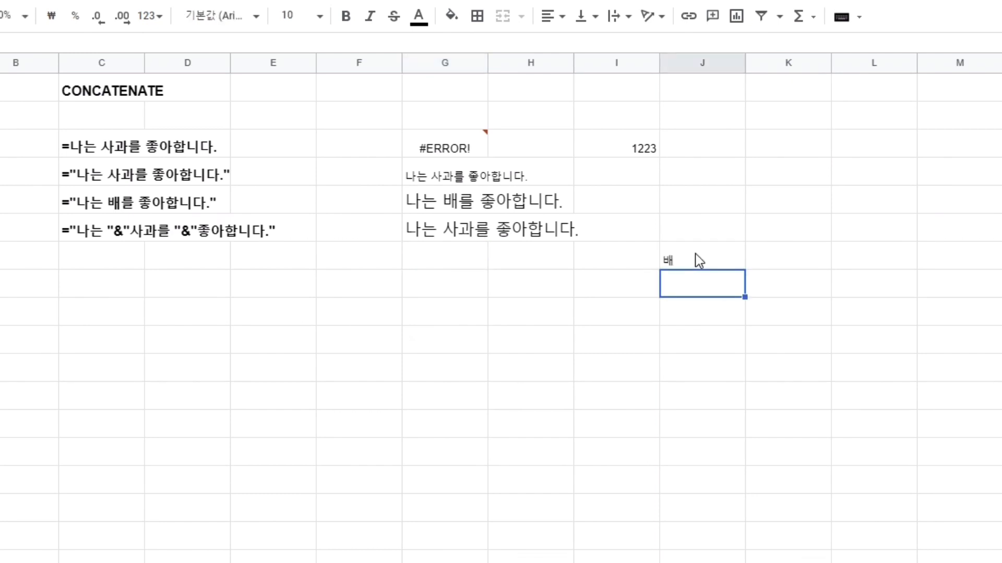
type("사과")
key("Return")
type("참")
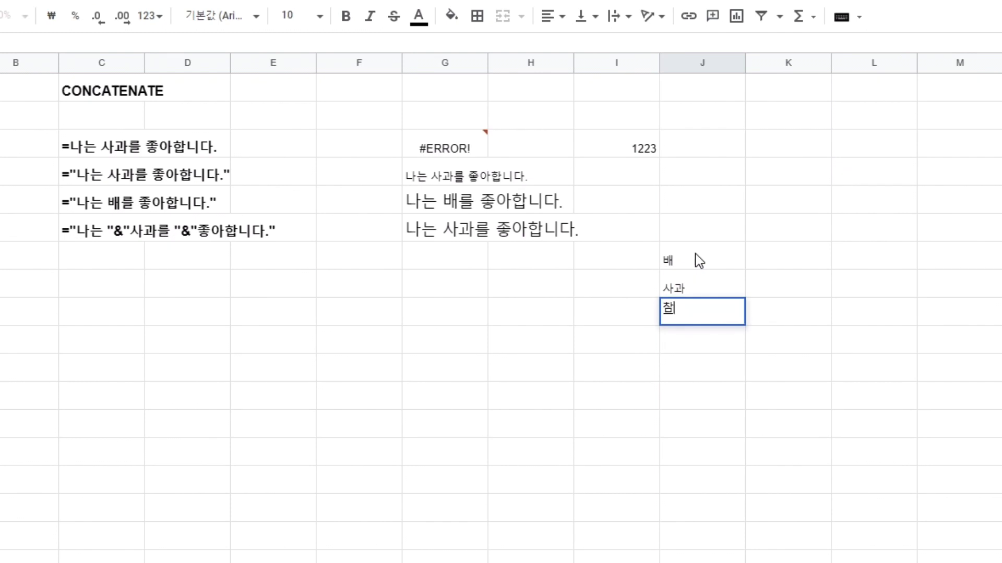
type("외")
key("Return")
type("살구")
key("Return")
type("자")
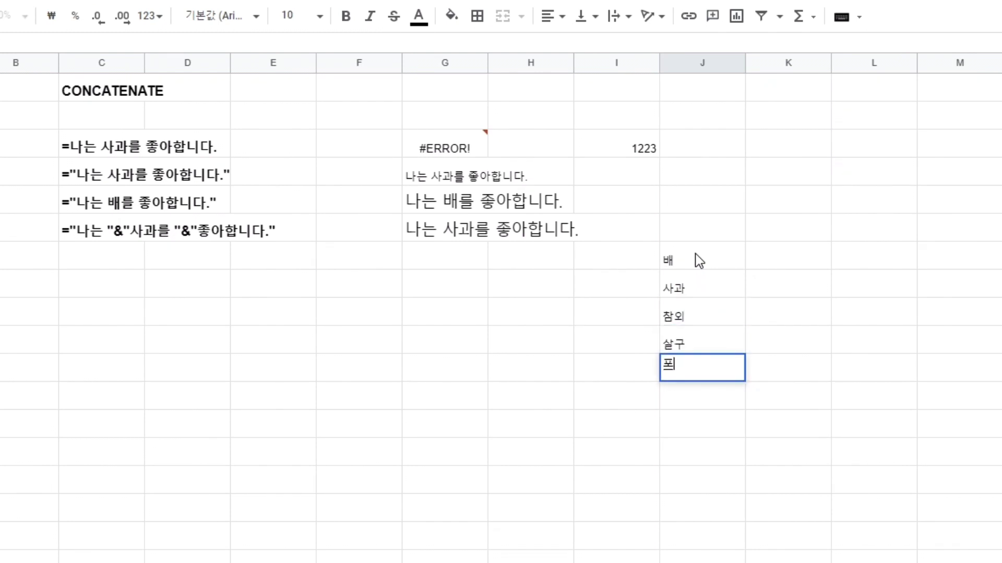
type("도")
key("Return")
type("오이")
key("Return")
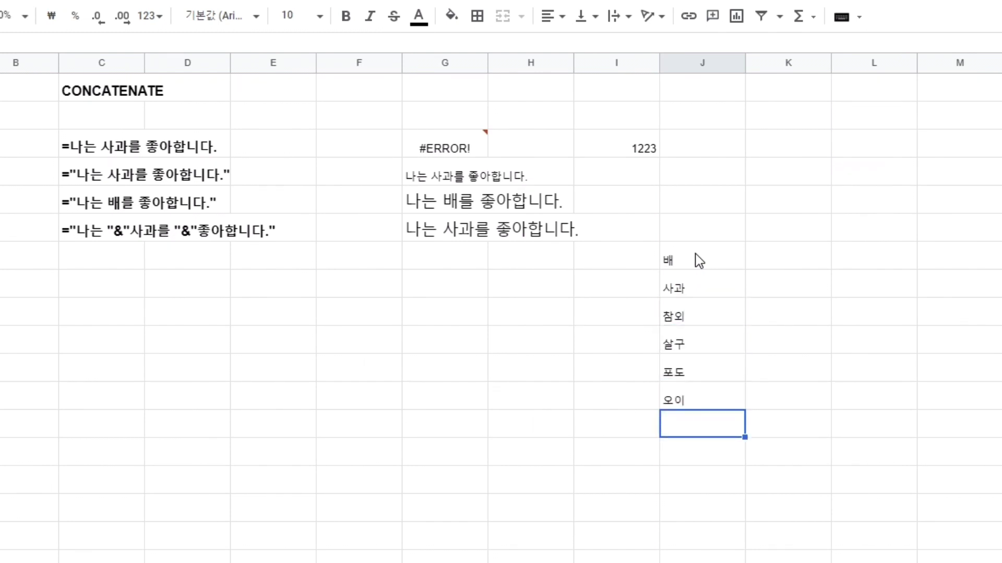
- Enter the formula ="나는 "&J7&"를 좋아합니다." in cell G7, referencing the fruit in J7
left_click(452, 258)
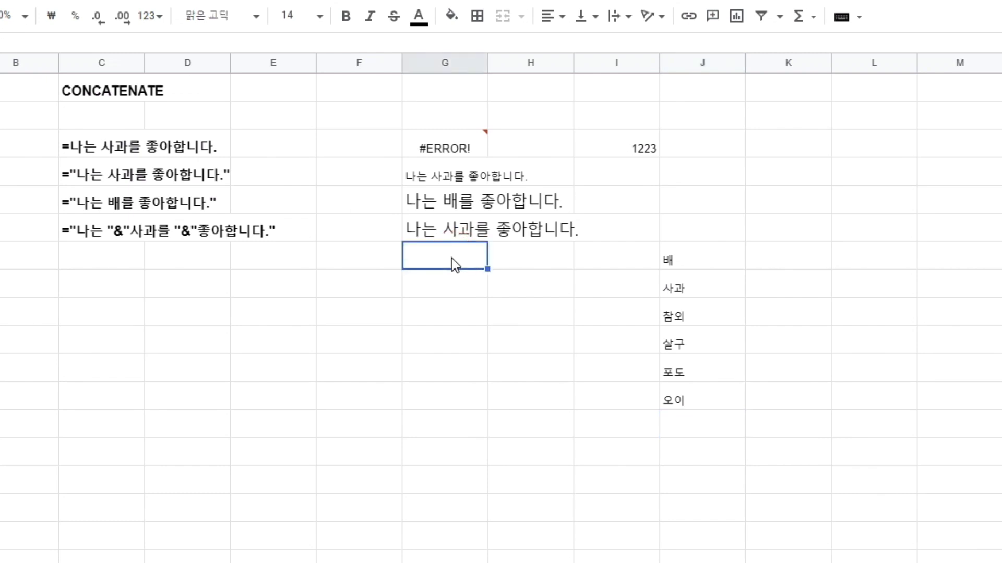
type("=\"")
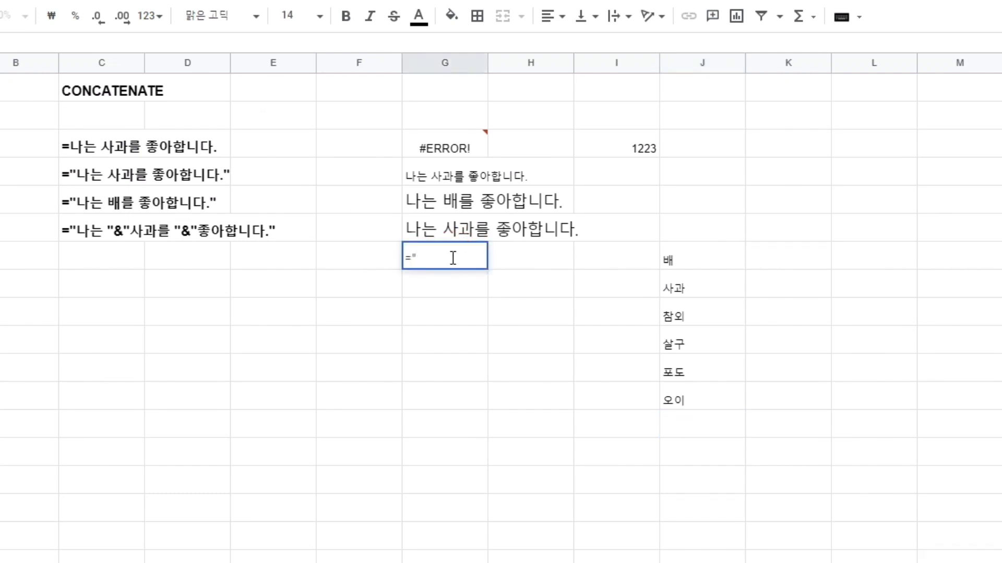
type("나는 ")
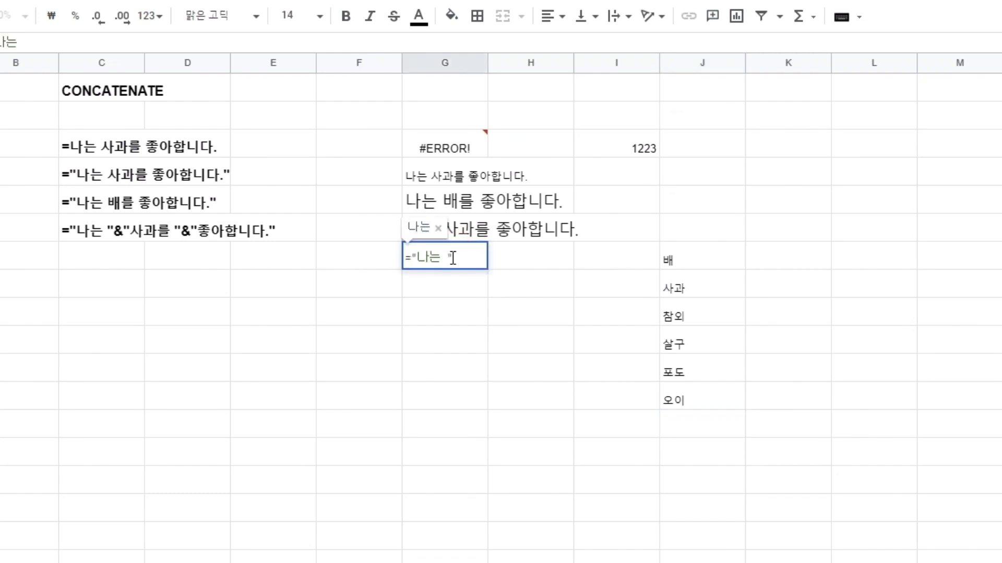
type("\"&")
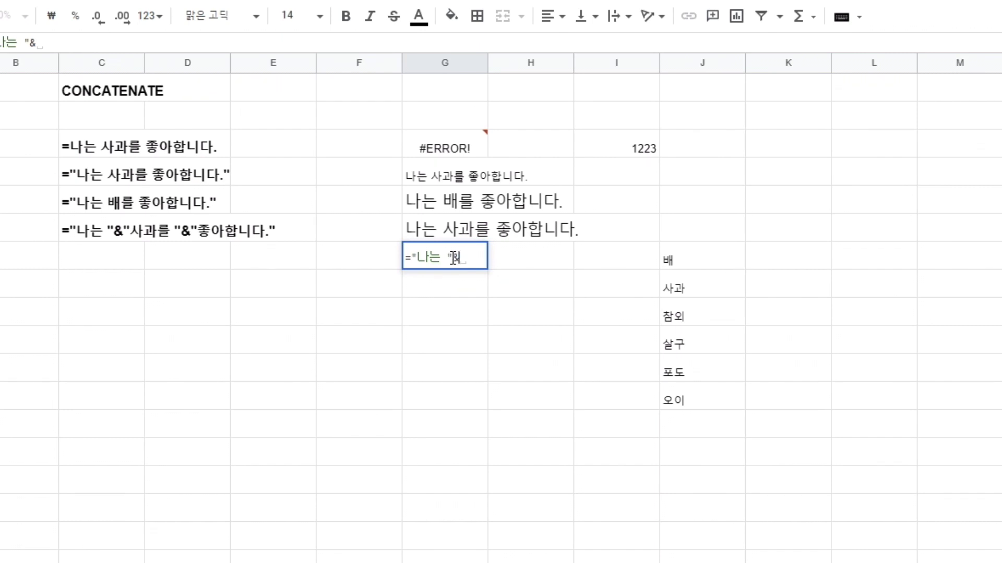
left_click(690, 260)
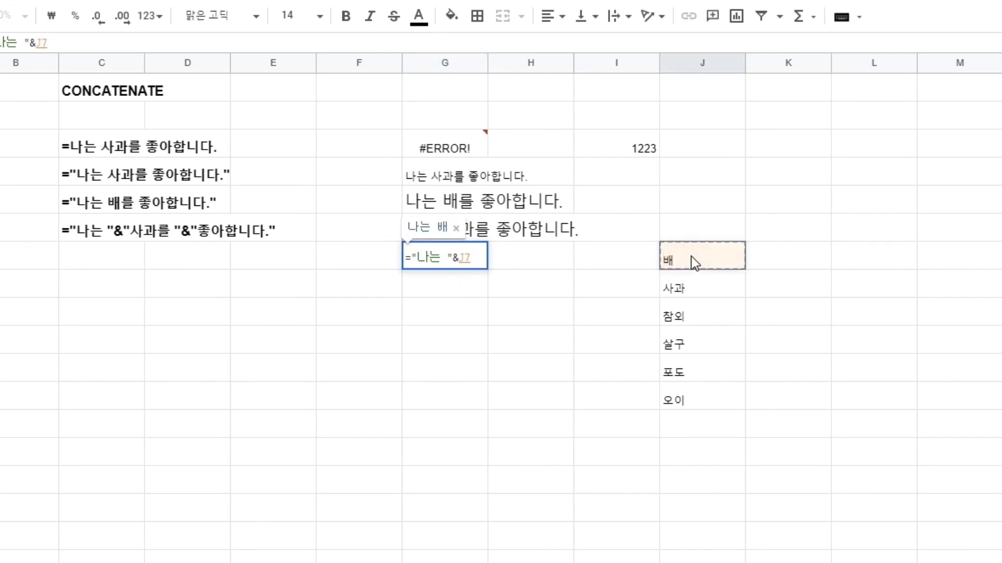
key("F2")
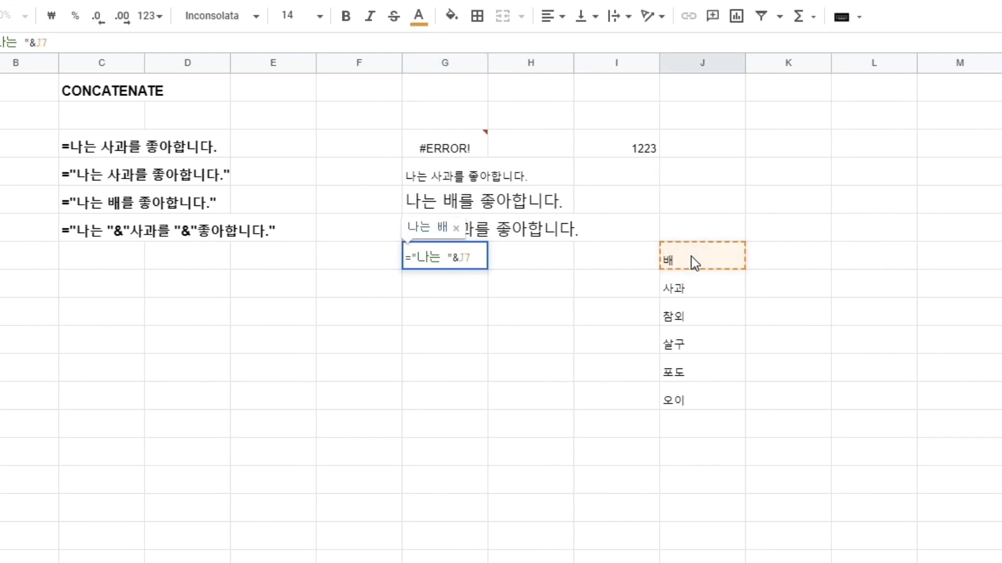
type("&")
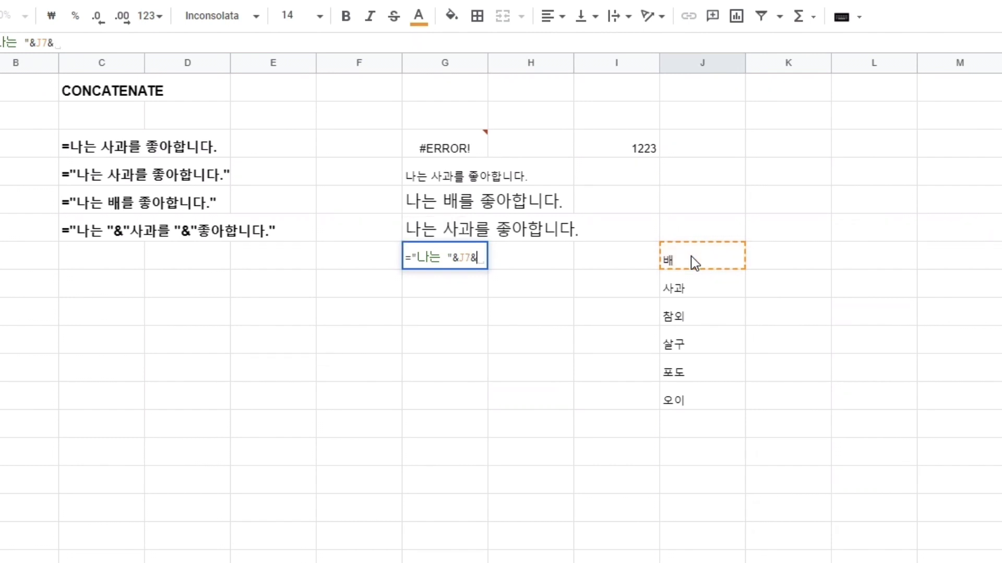
type("\"")
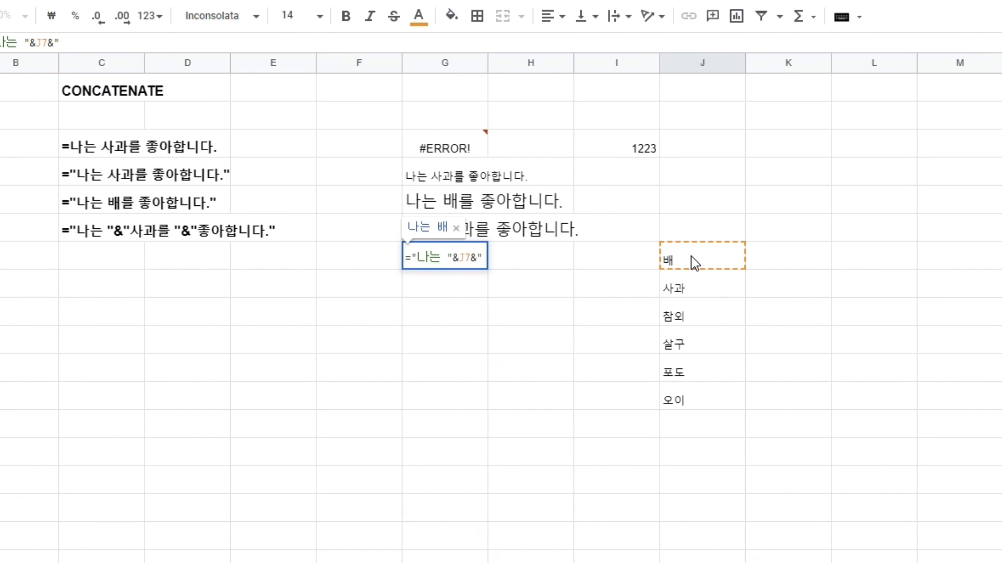
type("를 좋아")
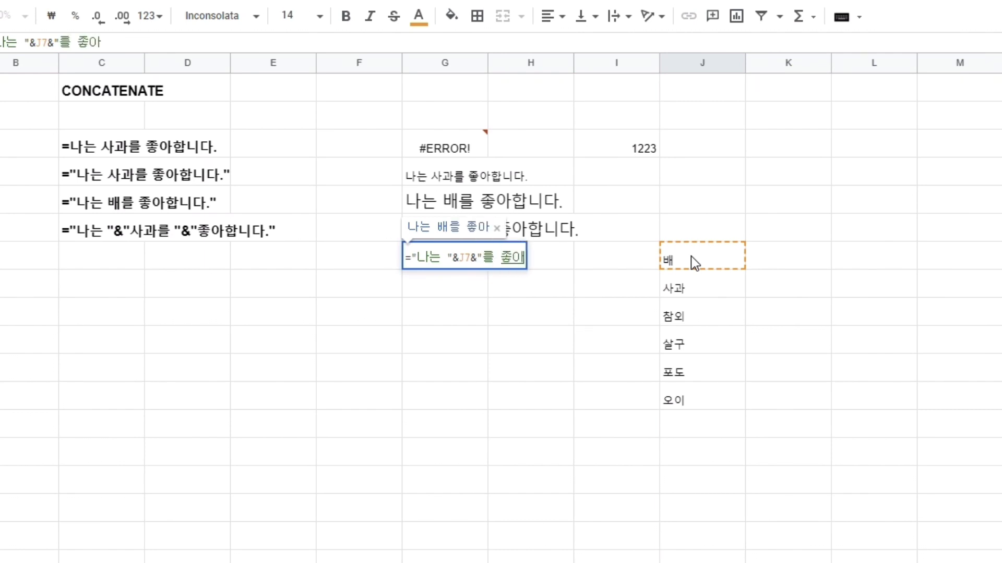
type("하ㅂ니다.\"")
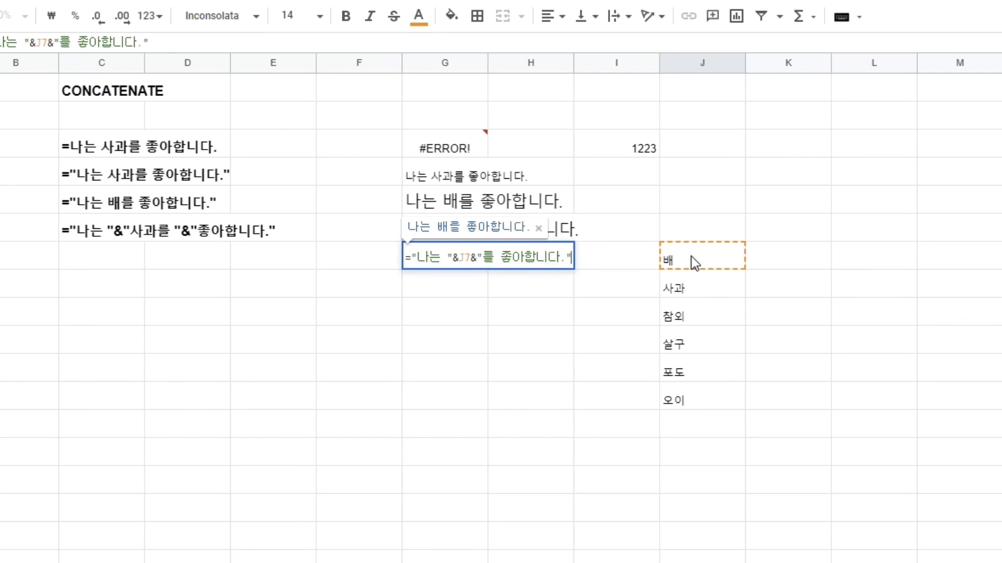
key("Return")
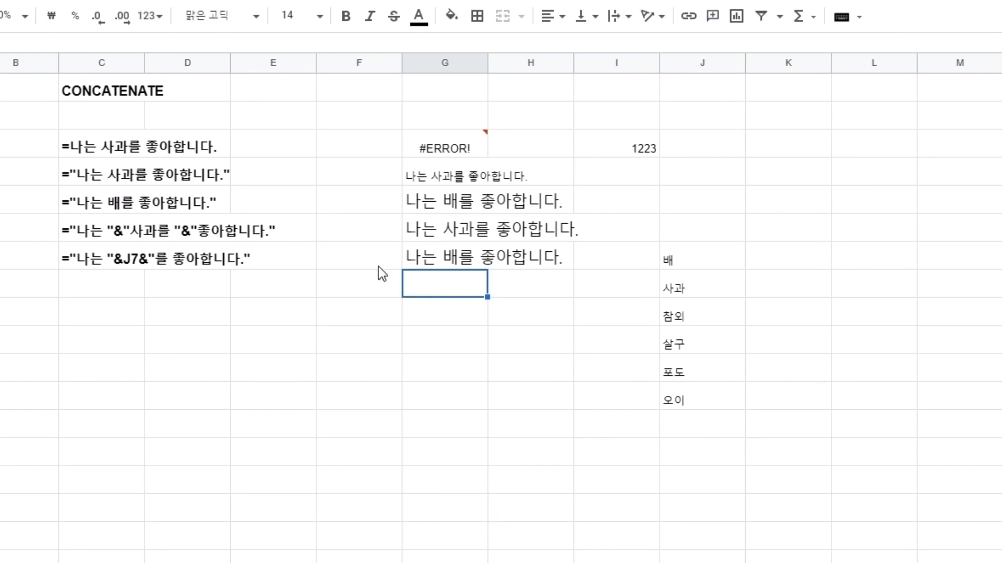
- Fill the formula in G7 down through G12, alongside the last fruit in the list
left_click(422, 261)
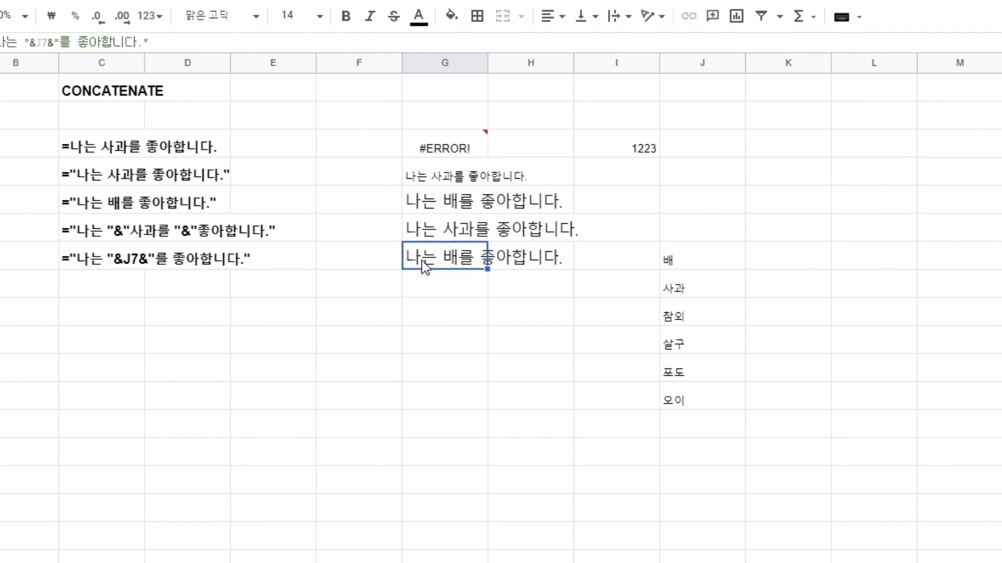
left_click(484, 267)
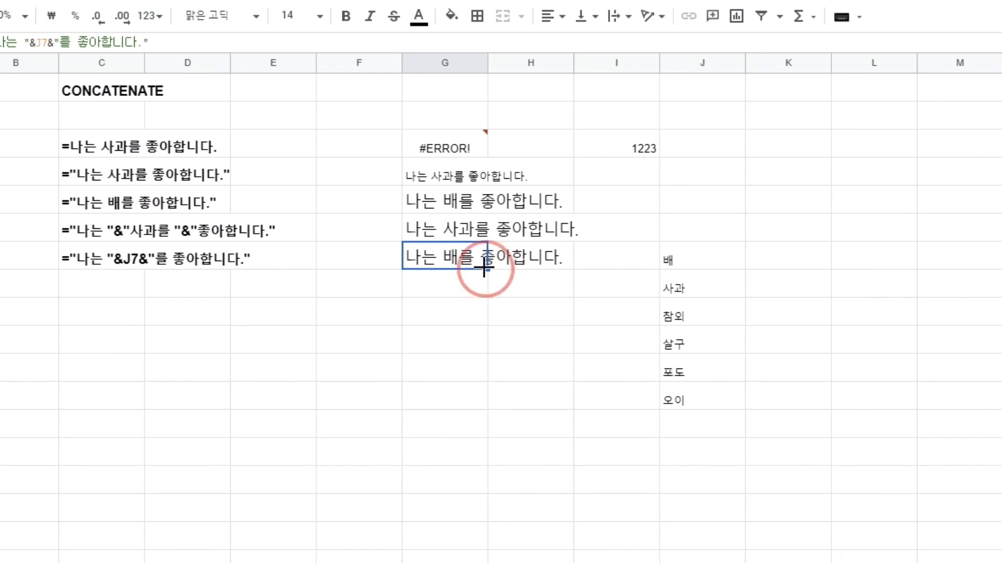
left_click_drag(484, 267, 483, 398)
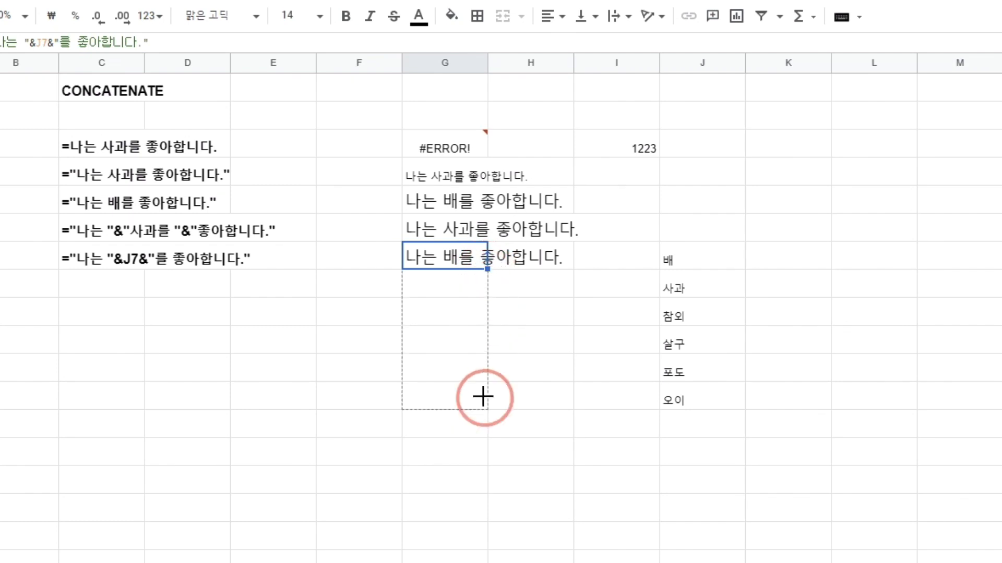
- Complete the fill of the fruit sentence formula through G12, and move the selection away from the filled range
left_click_drag(484, 398, 484, 397)
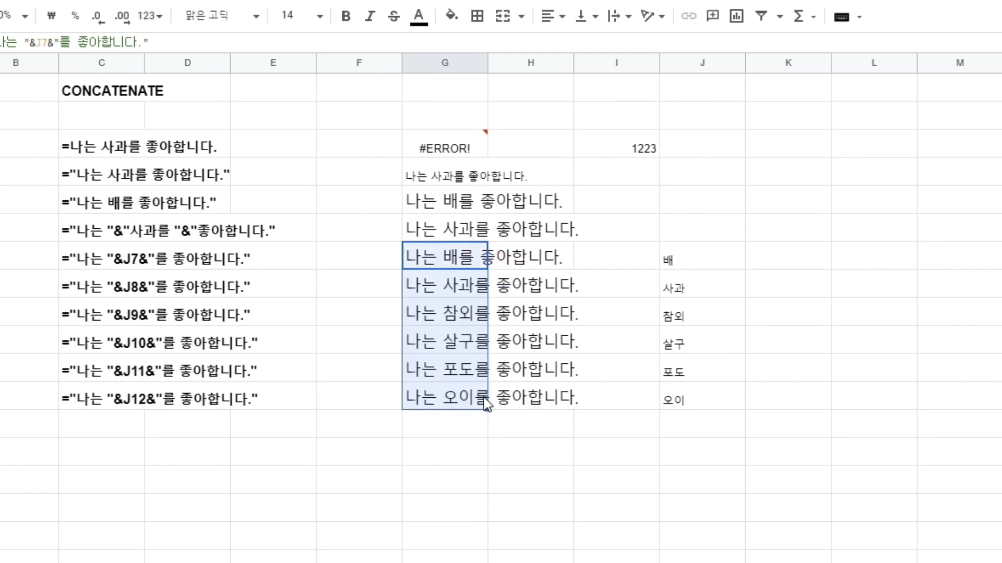
left_click(855, 341)
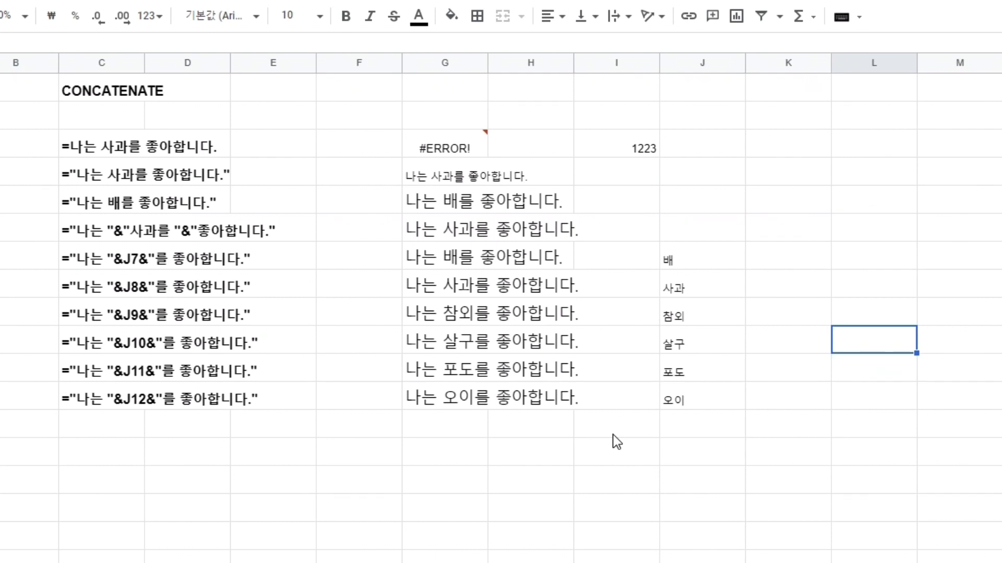
left_click(369, 464)
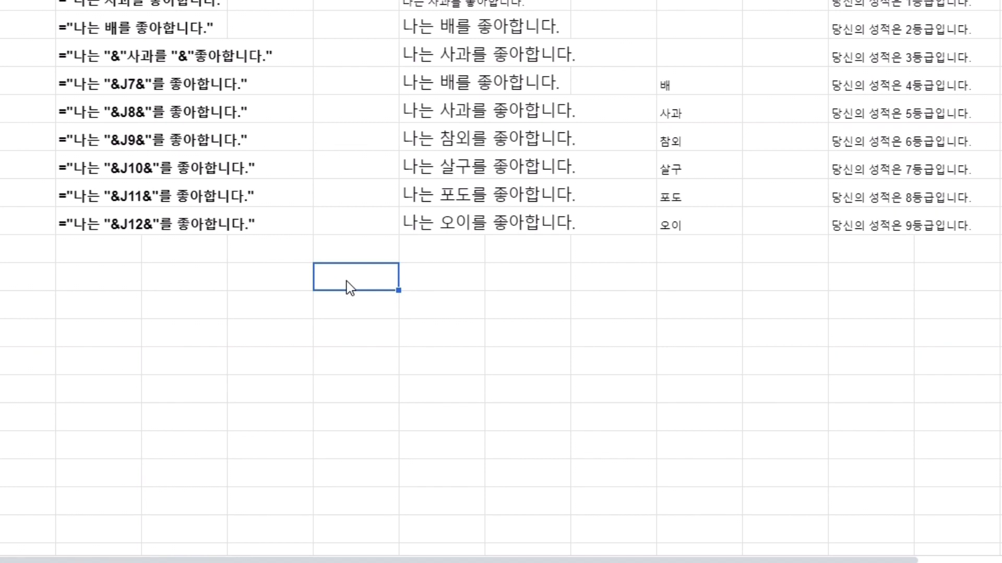
- Enter the text pieces 나는, 사과를 and 좋아합니다. in cells J14, K14 and L14
left_click(717, 284)
type("나는")
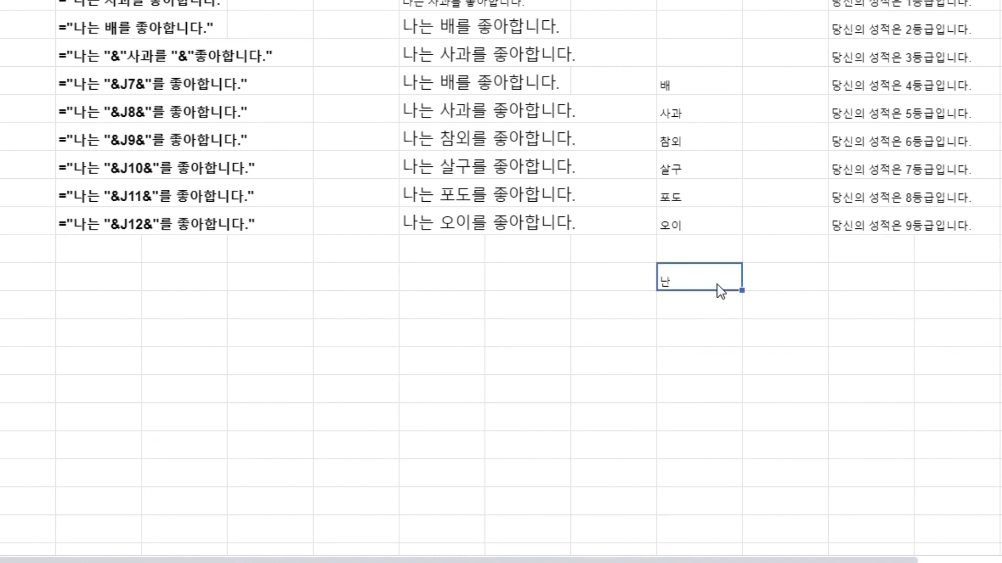
key("Tab")
type("사과를")
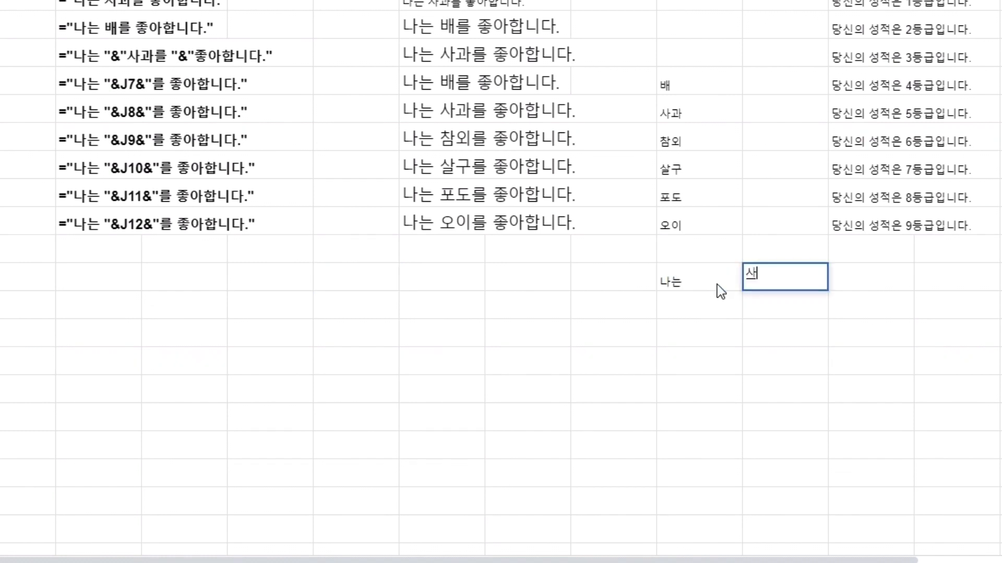
key("Tab")
type("좋아합니다")
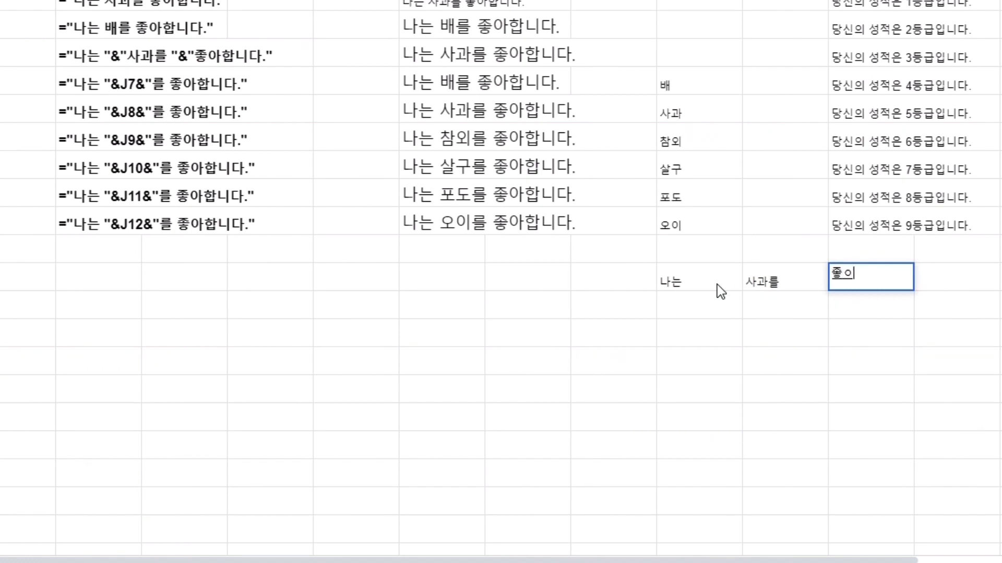
type(".")
- Start a formula in cell G14 with the CONCATENATE function, chosen over the suggested CONCAT
left_click(443, 276)
type("=C")
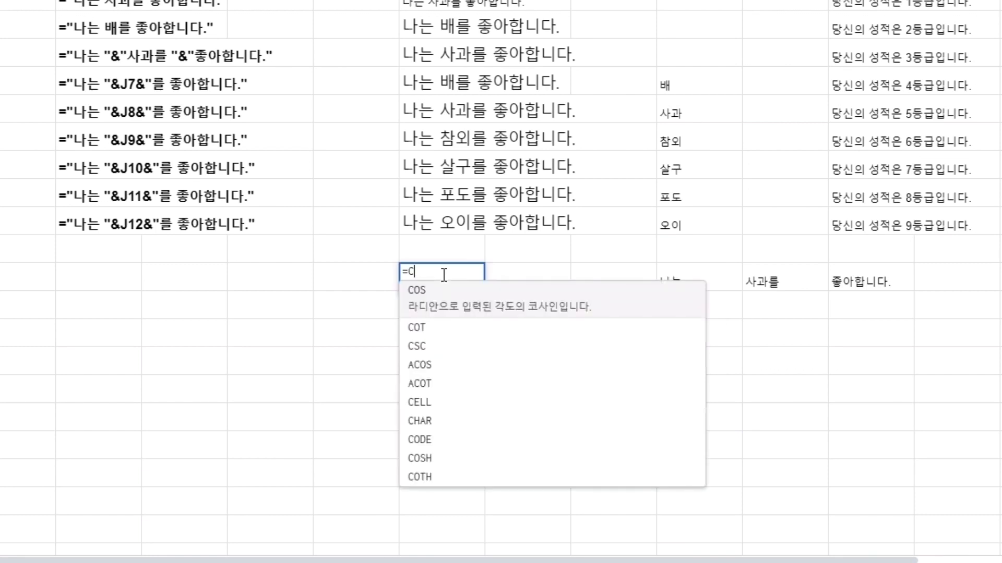
type("ONC")
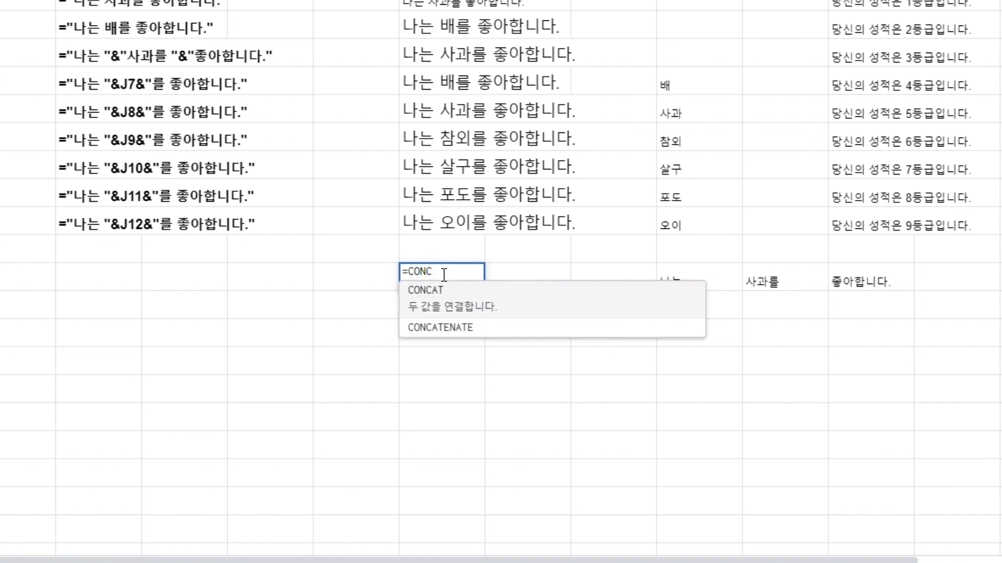
key("Down")
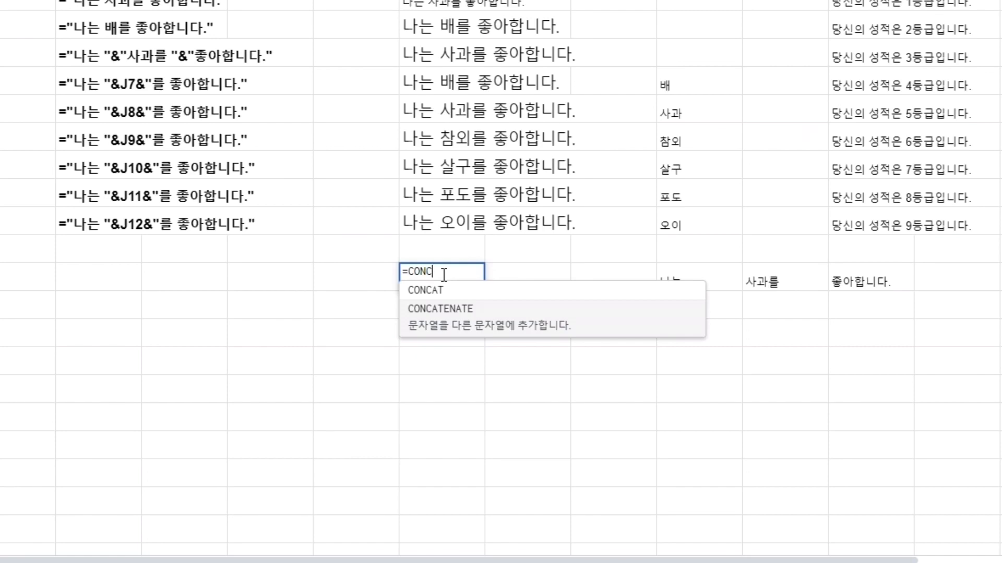
key("Up")
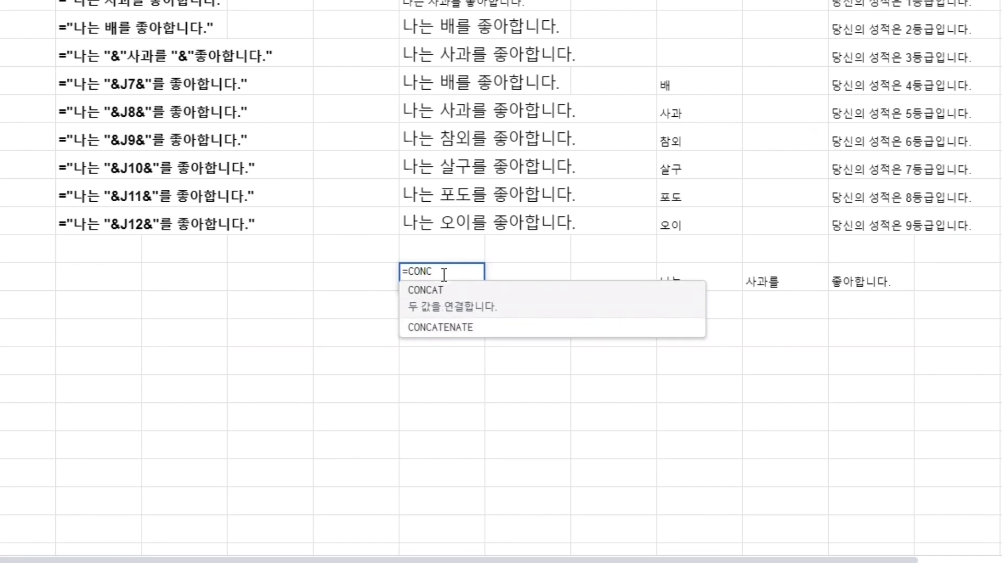
key("Down")
key("Up")
key("Down")
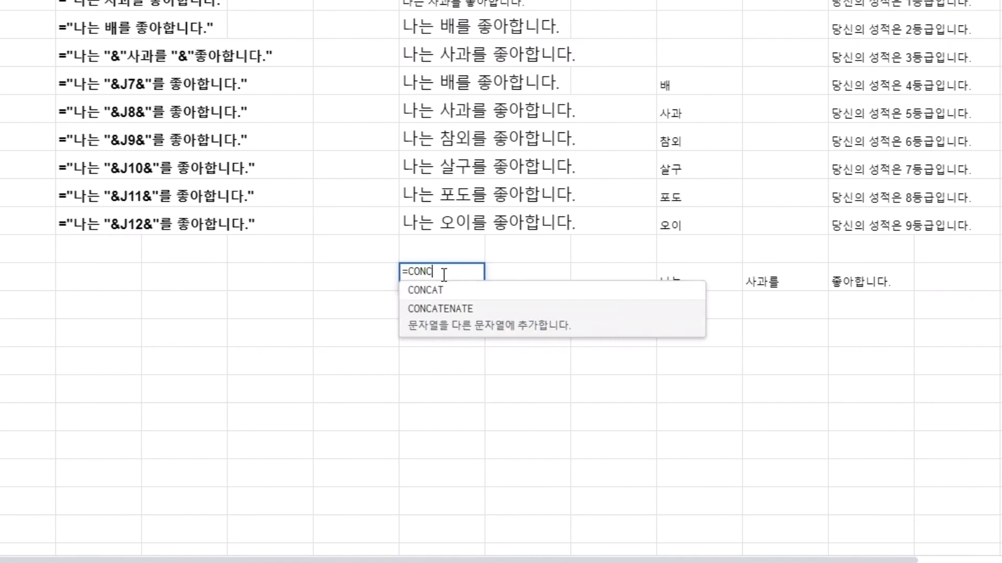
key("Tab")
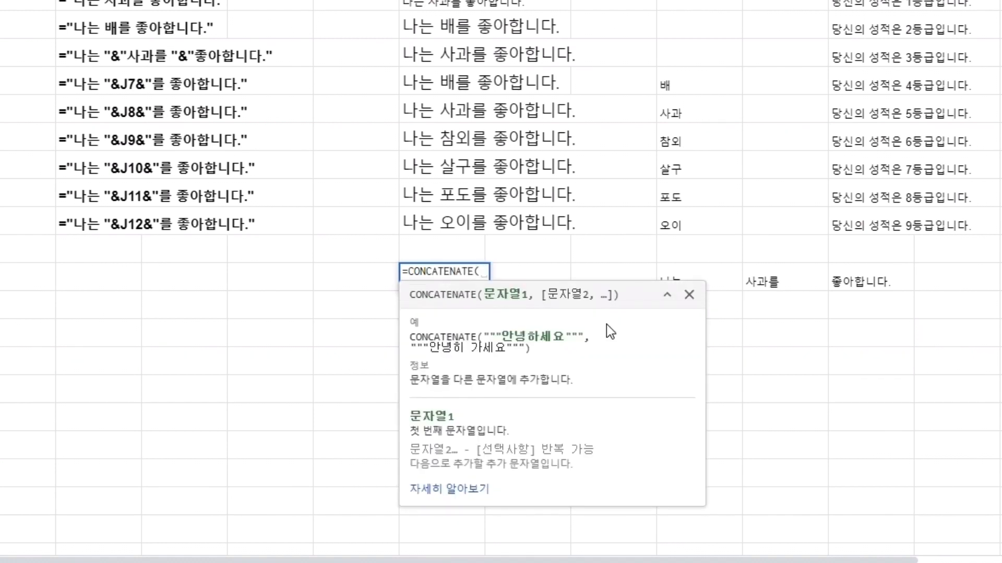
- Collapse the function help and complete the G14 formula as =CONCATENATE(J14,K14,L14)
left_click(666, 295)
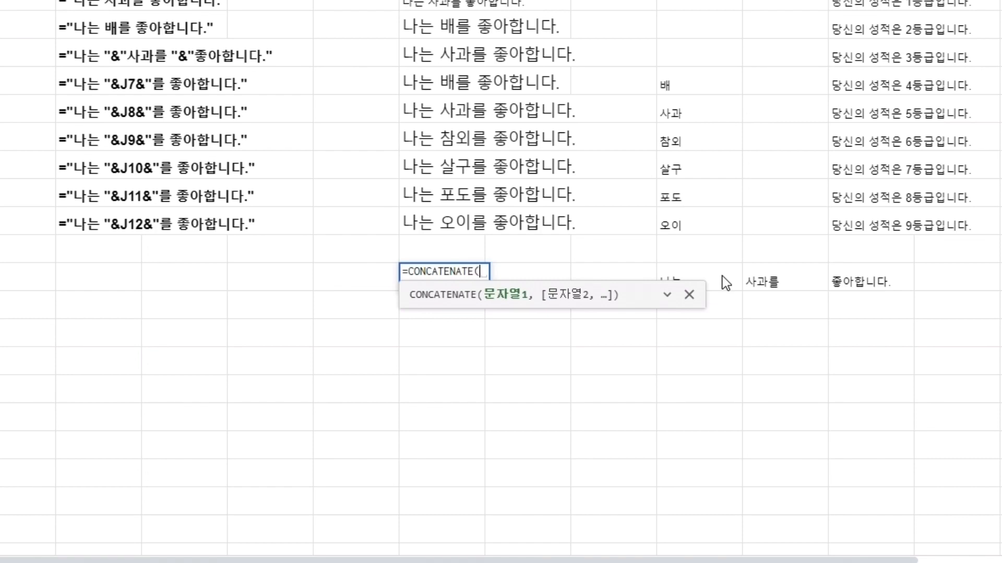
left_click(722, 276)
type(",")
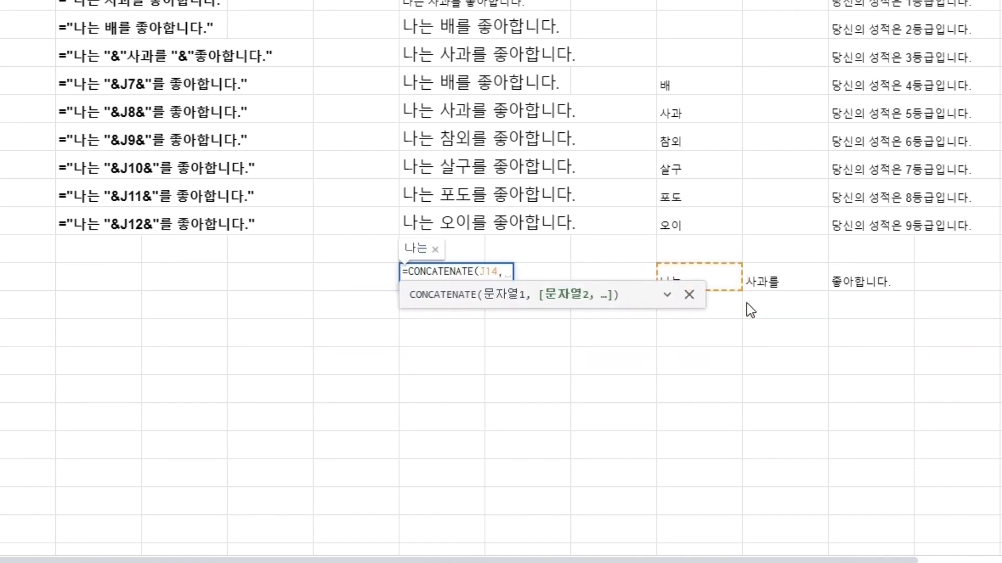
left_click(777, 279)
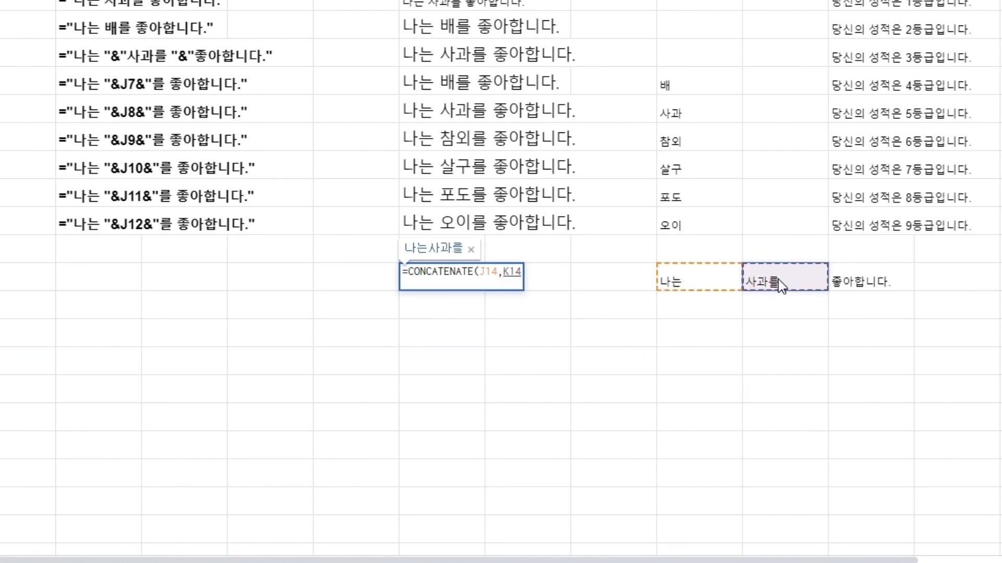
type(",")
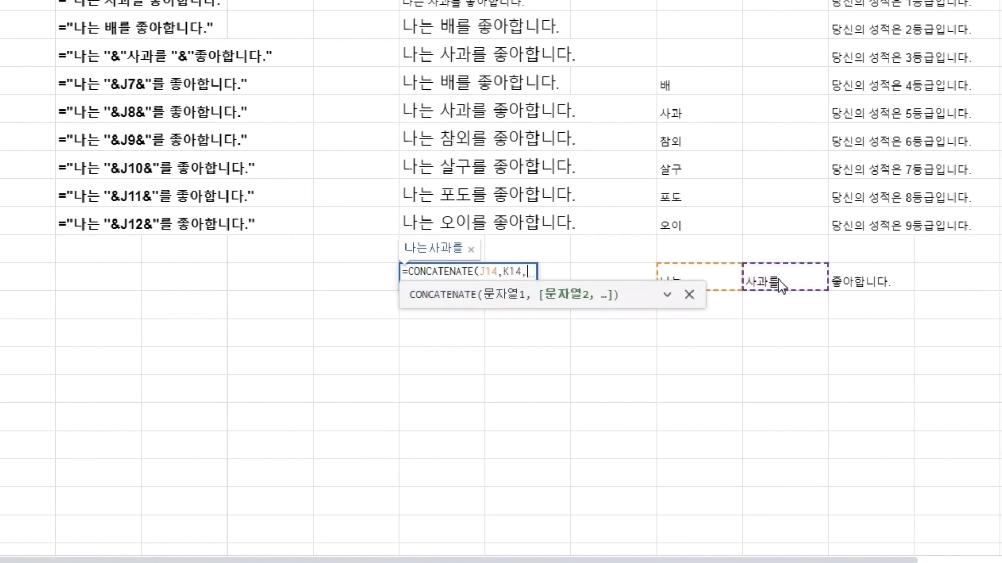
left_click(863, 283)
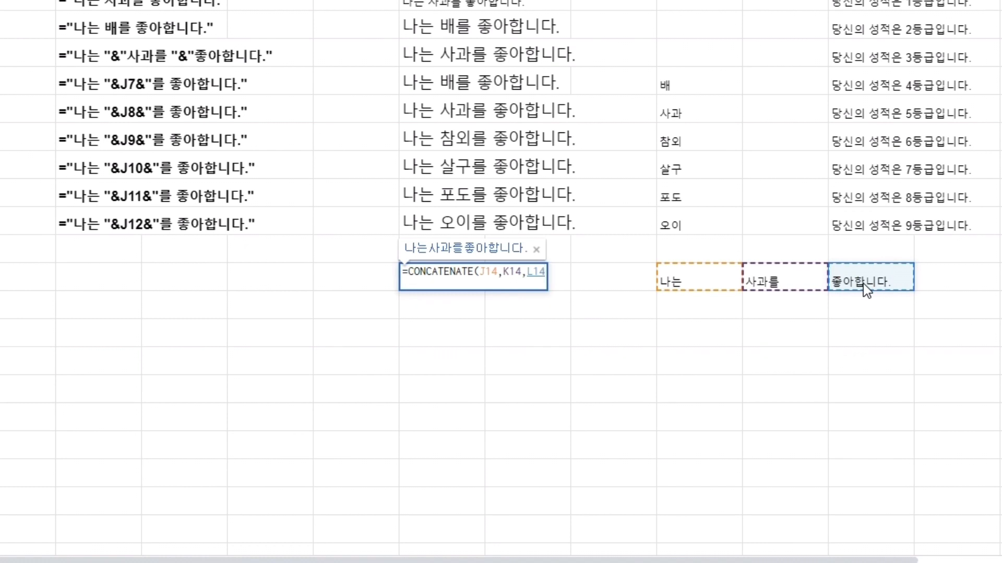
type(")")
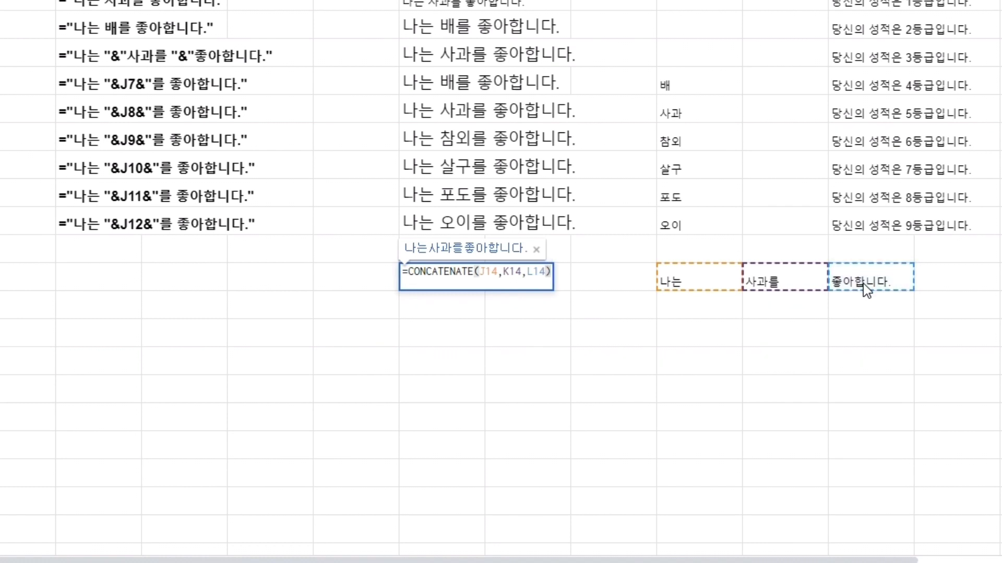
key("Return")
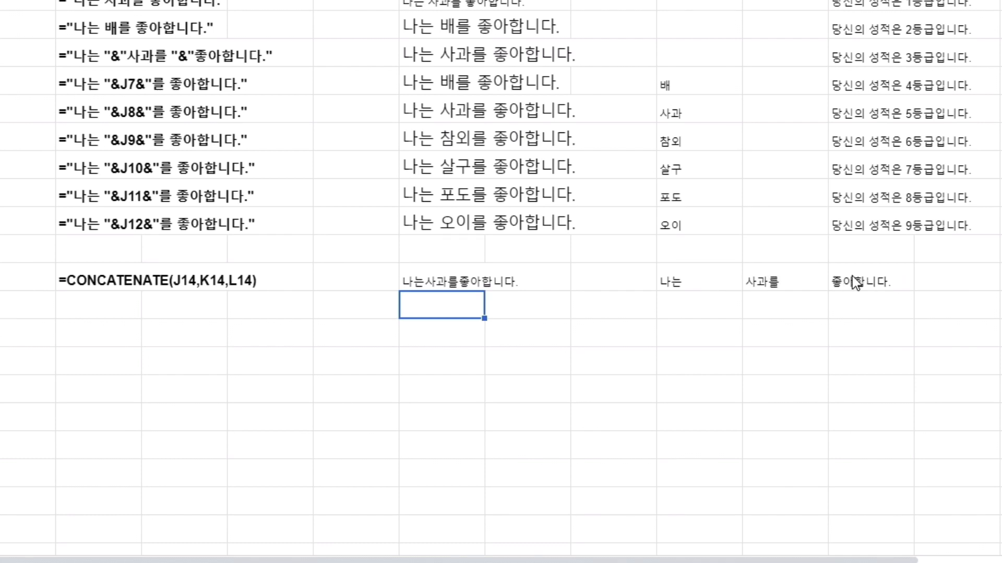
- Add a trailing space to 나는 in J14 and to 사과를 in K14 to separate the joined words
double_click(717, 284)
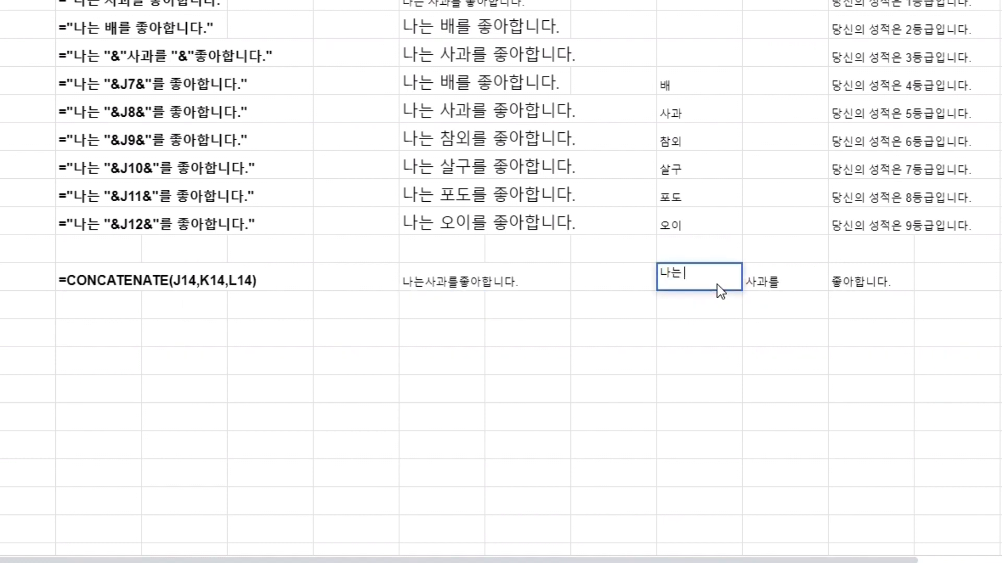
key("Return")
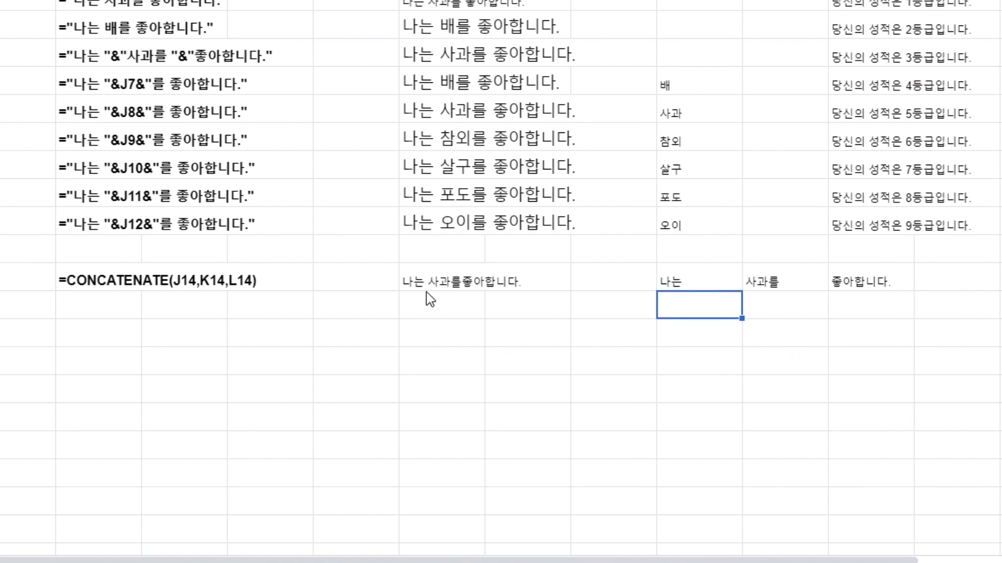
left_click(790, 295)
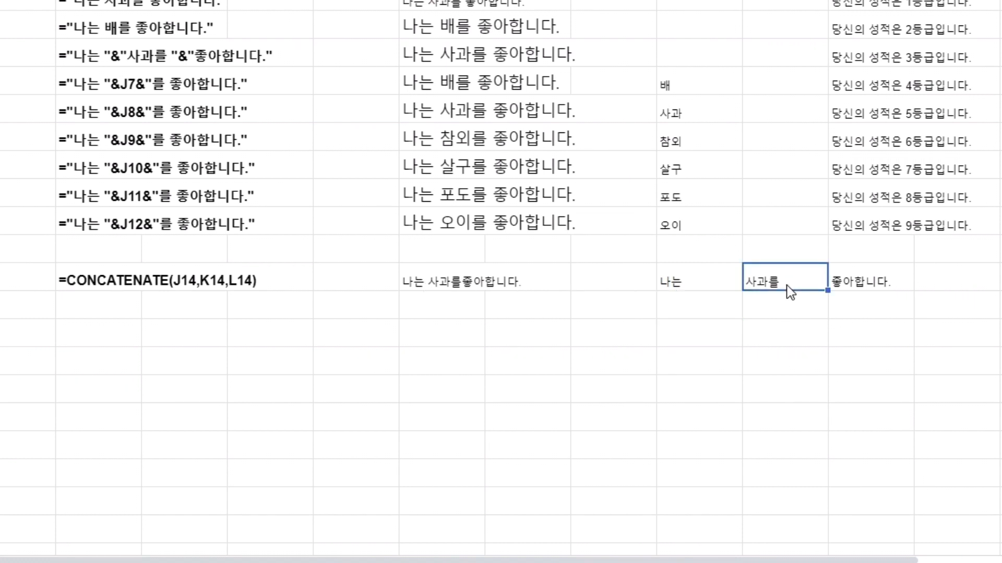
double_click(787, 287)
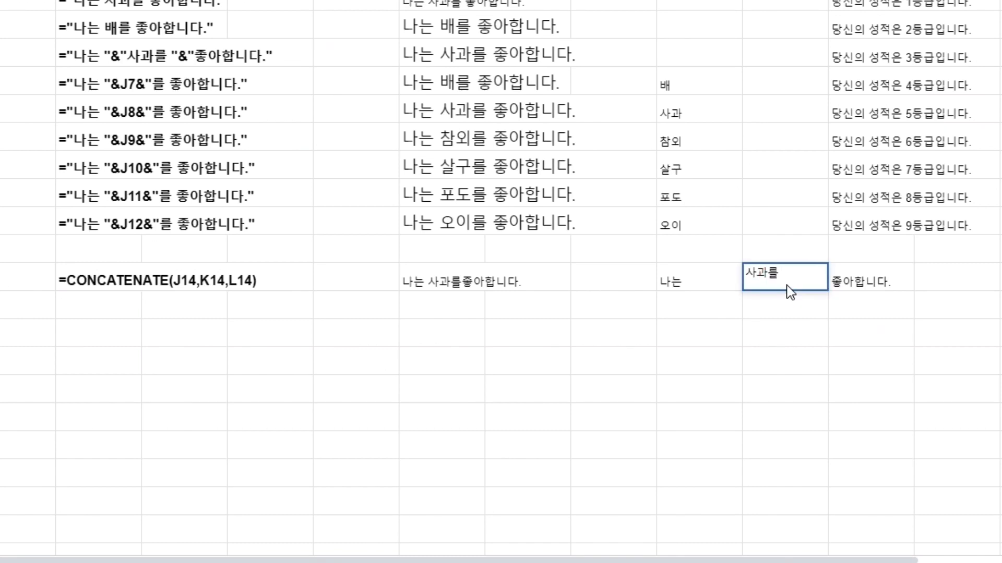
key("Return")
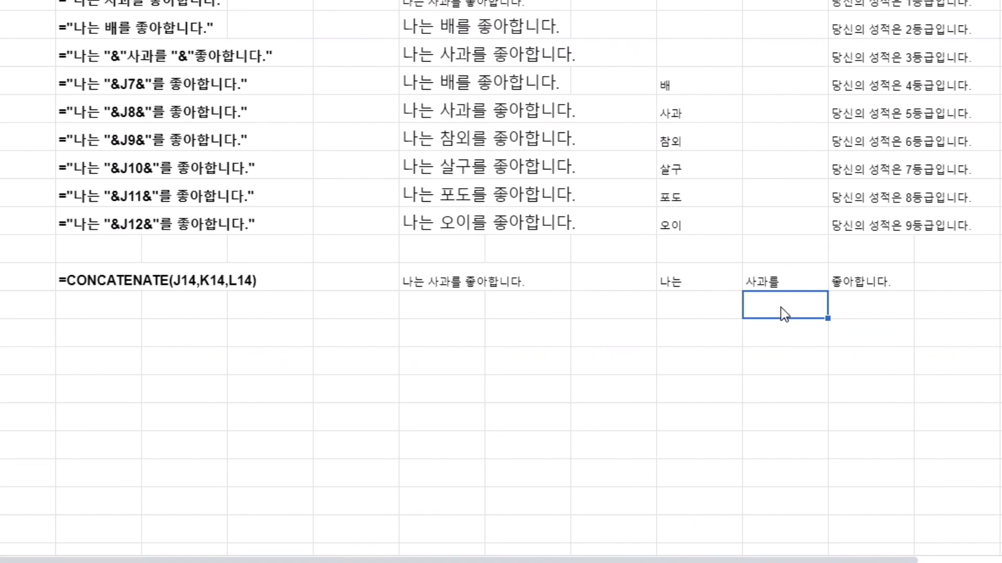
- List the fruit words 배, 참외, 살구, 포도 and 오이 in cells K15 to K19
type("배")
key("Return")
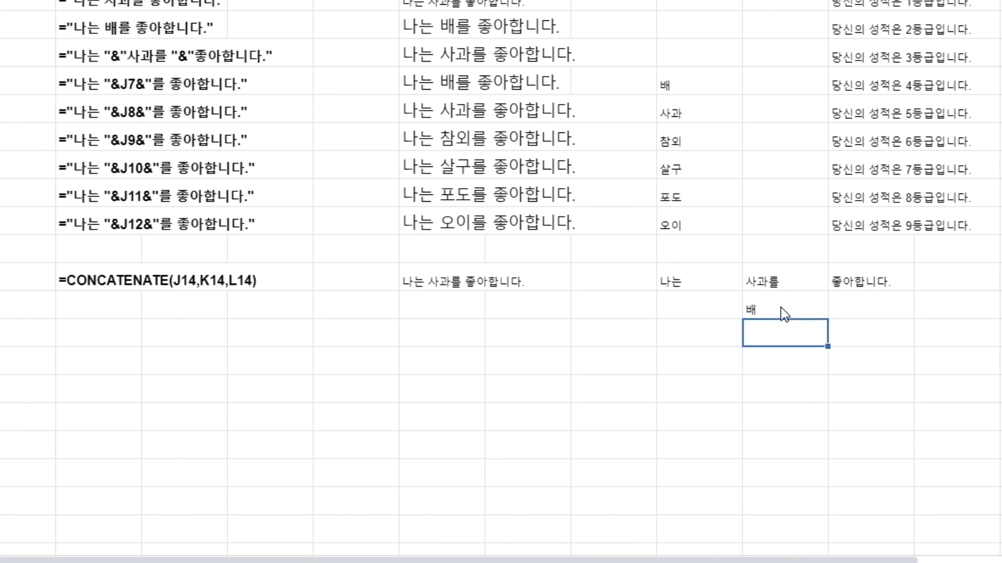
type("참외")
key("Return")
type("삵구")
key("Return")
type("포도")
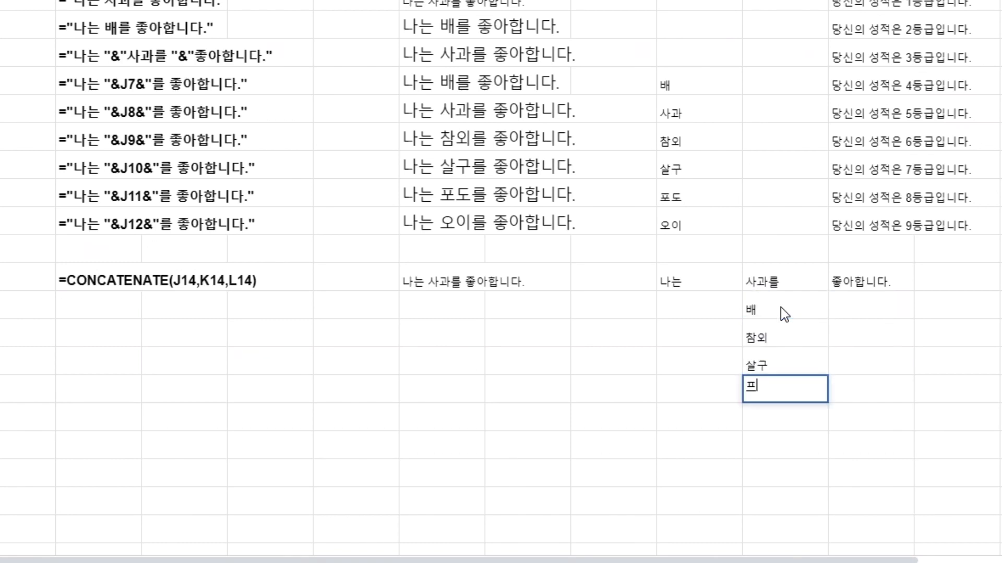
key("Return")
type("오이")
key("Return")
- Fill the CONCATENATE formula in G14 down through G19, and reselect only G14
left_click(439, 281)
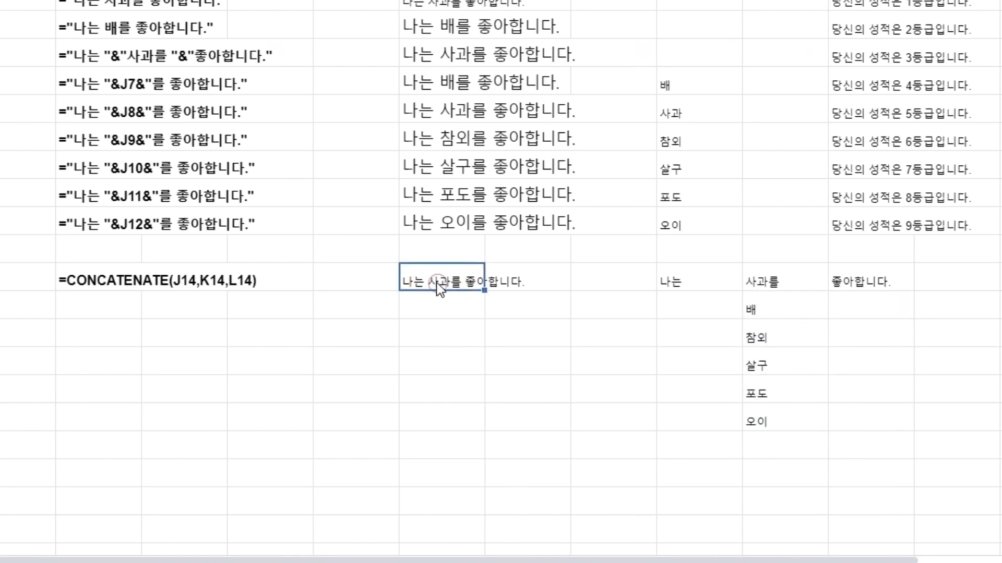
left_click(481, 294)
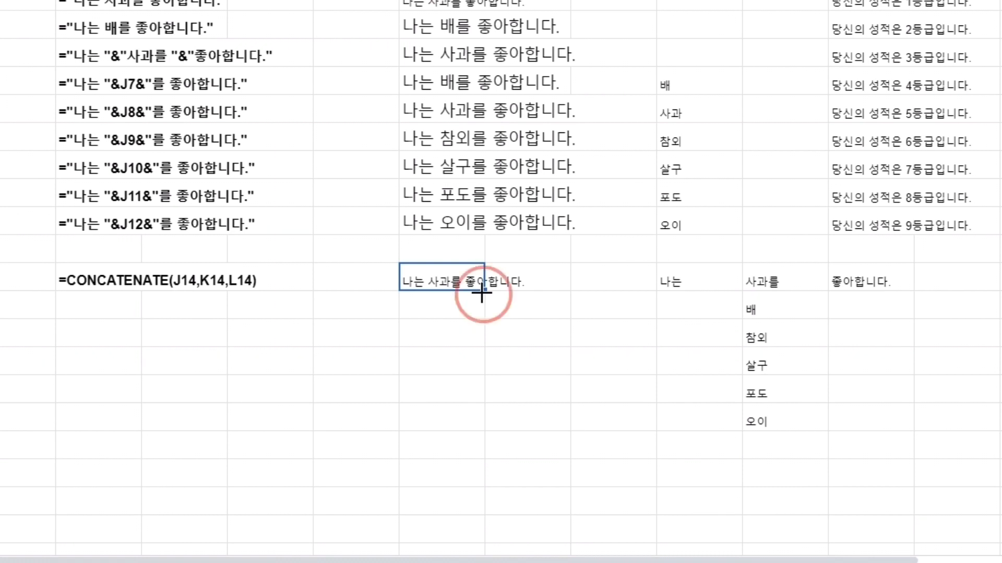
left_click_drag(481, 293, 482, 422)
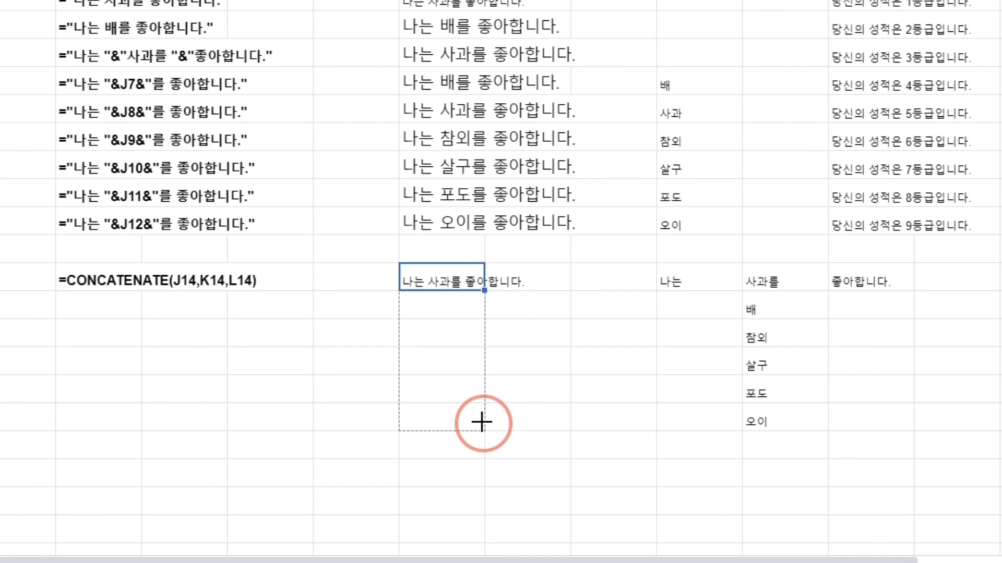
left_click_drag(481, 421, 483, 424)
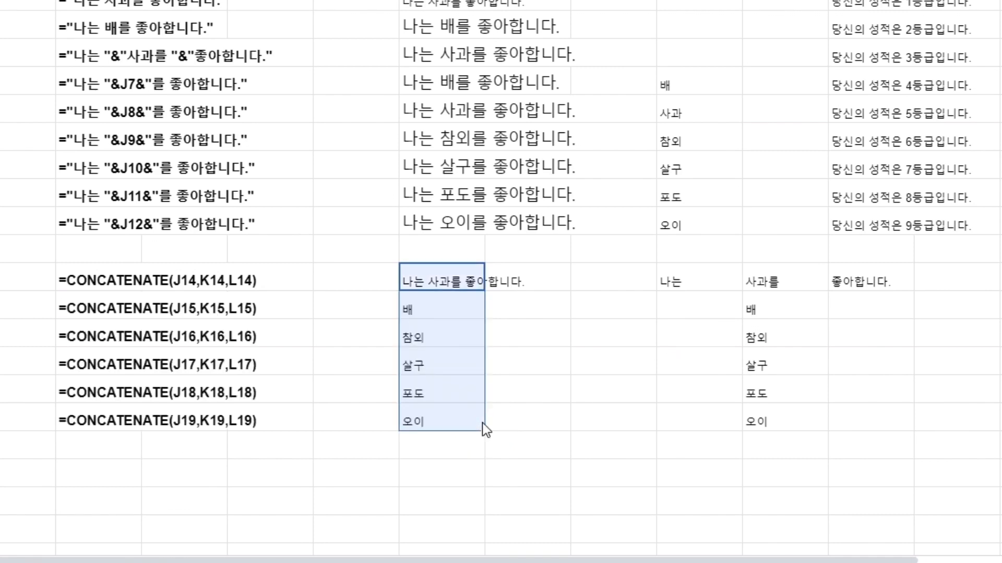
left_click(402, 275)
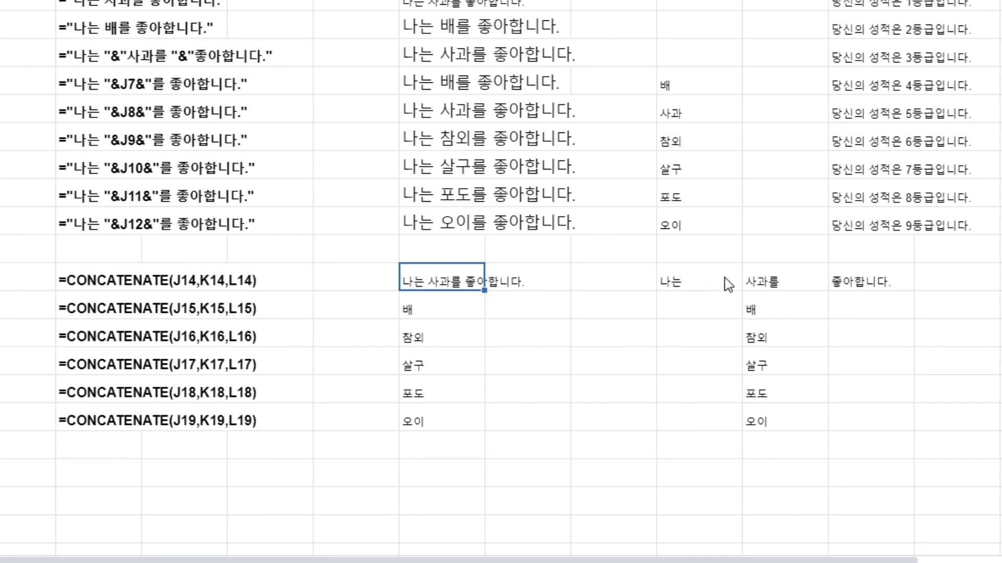
- Draw red check marks above cells J14, K14 and L14, the text pieces joined in G14
left_click_drag(693, 255, 702, 256)
left_click_drag(797, 257, 807, 258)
left_click_drag(887, 256, 889, 262)
- Annotate row 15 in red: underline the references J15,K15,L15, tick those three cells, box K15 and circle the result in G15
left_click_drag(172, 315, 273, 316)
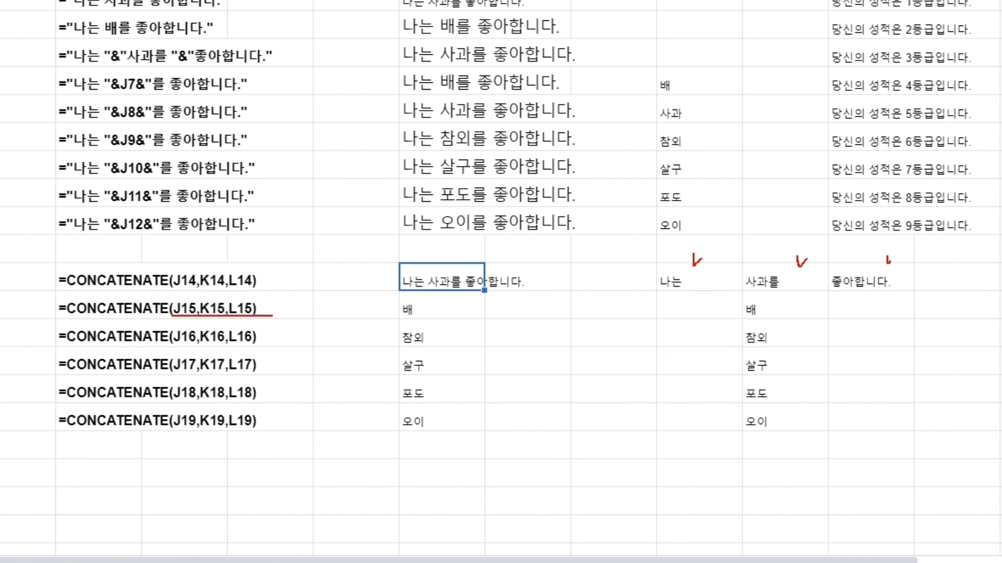
left_click_drag(689, 306, 700, 305)
left_click_drag(788, 307, 796, 306)
left_click_drag(866, 308, 875, 309)
left_click_drag(747, 320, 830, 294)
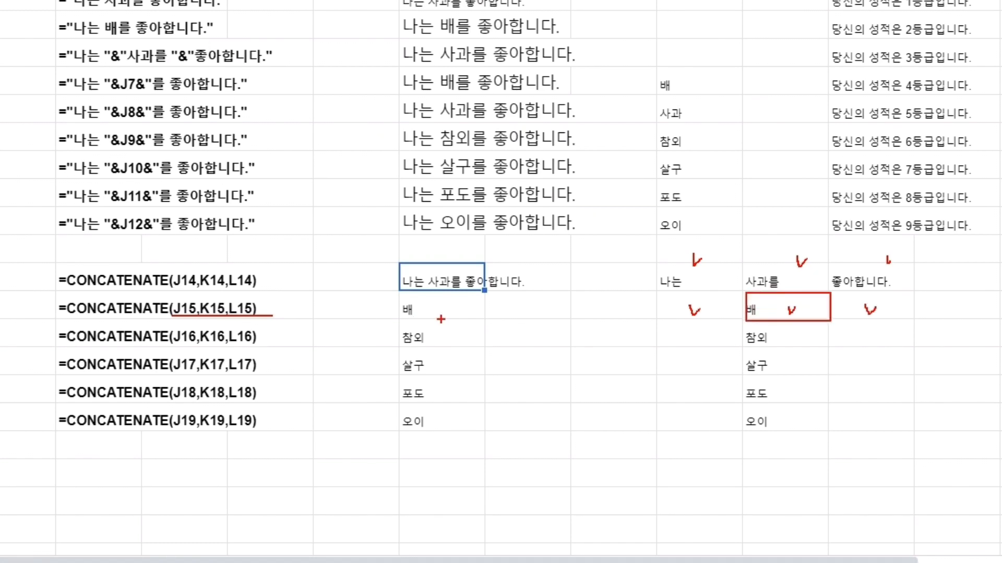
left_click_drag(442, 320, 392, 297)
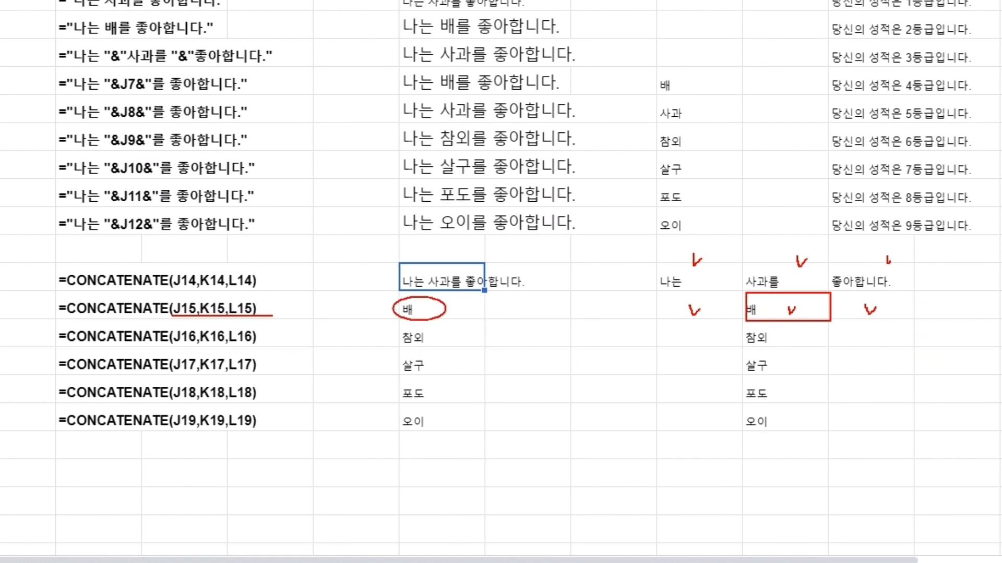
- Annotate row 16 in red: underline the references J16,K16,L16, tick those three cells, box K16 and circle the result in G16
left_click_drag(168, 342, 266, 343)
left_click_drag(691, 336, 702, 333)
left_click_drag(808, 335, 877, 337)
mouse_move(873, 331)
left_mouse_down()
mouse_move(872, 342)
mouse_move(885, 332)
left_mouse_up()
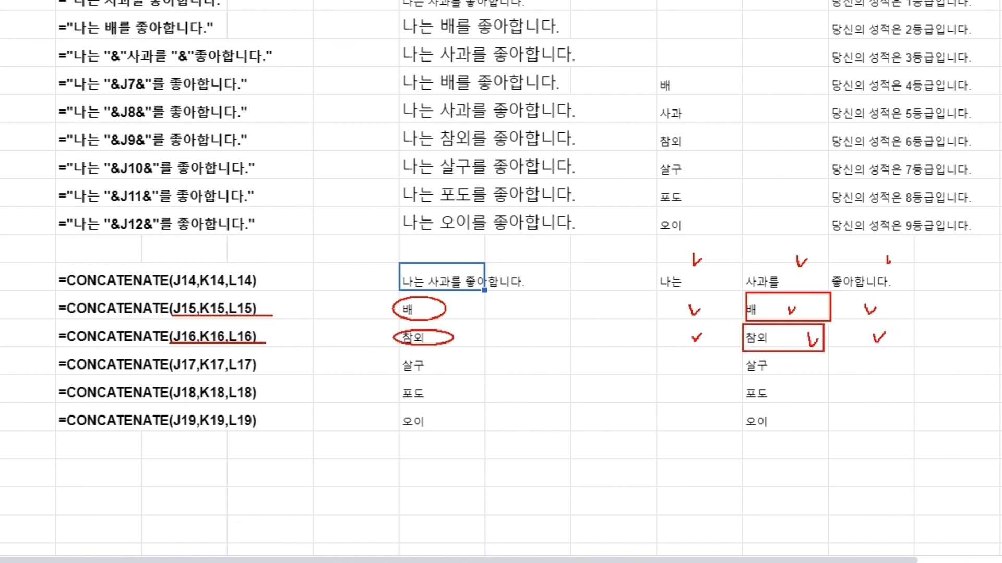
- Clear the red annotations and enter "나는" in cells J15 through J19, with a trailing space in J19
key("Escape")
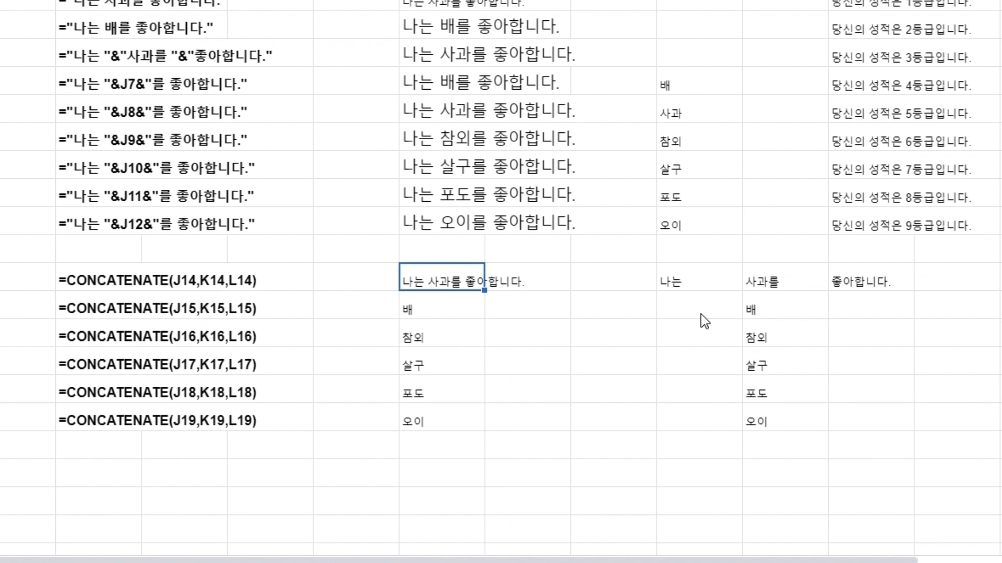
left_click(700, 314)
type("나는")
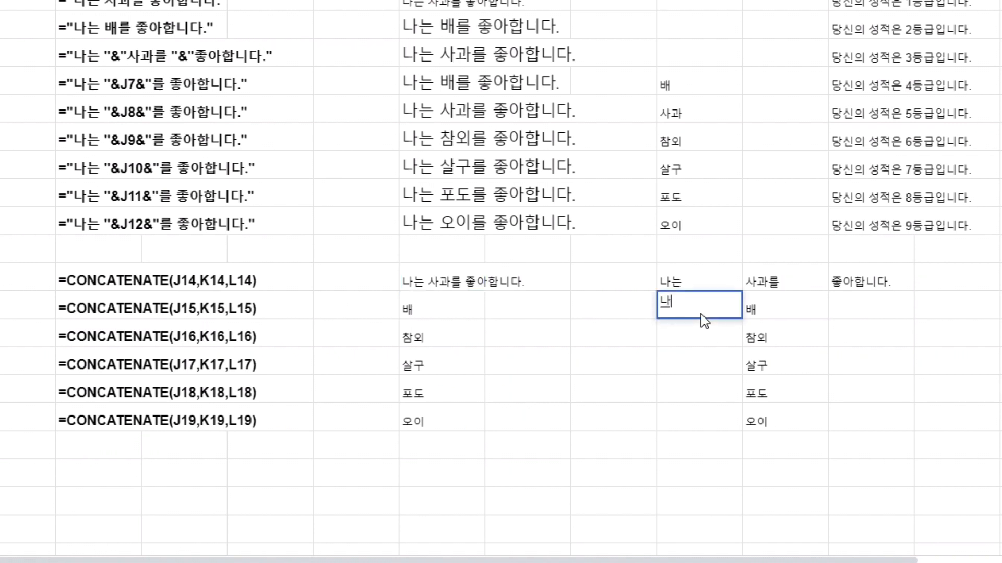
key("Return")
type("나느ㄴ")
key("Return")
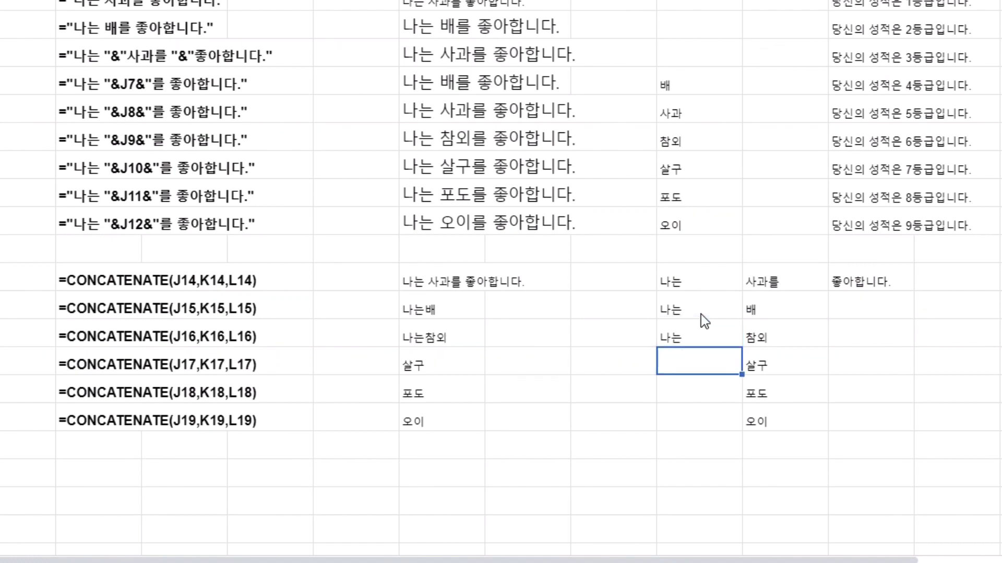
type("나는")
key("Return")
type("난는")
key("Return")
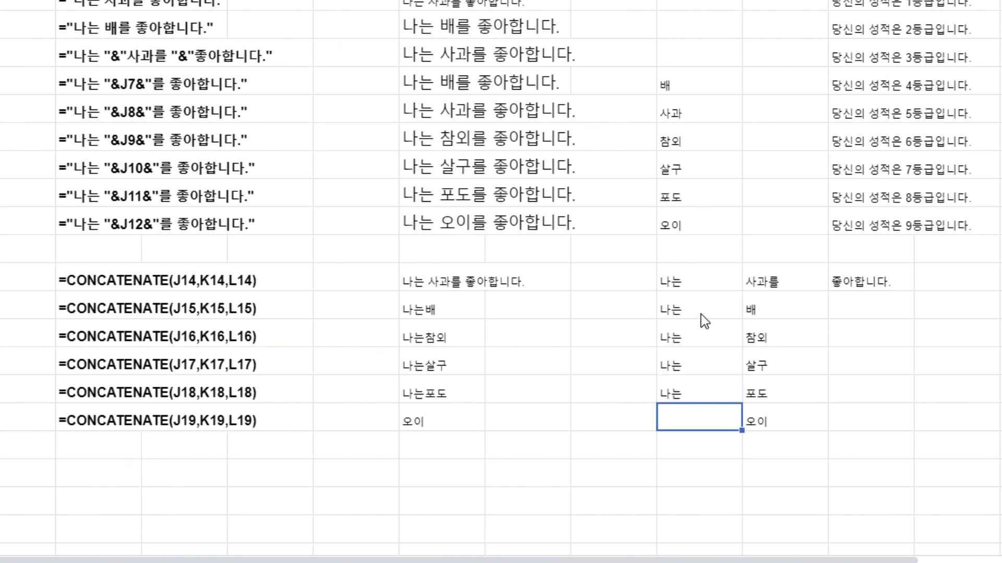
type("나는")
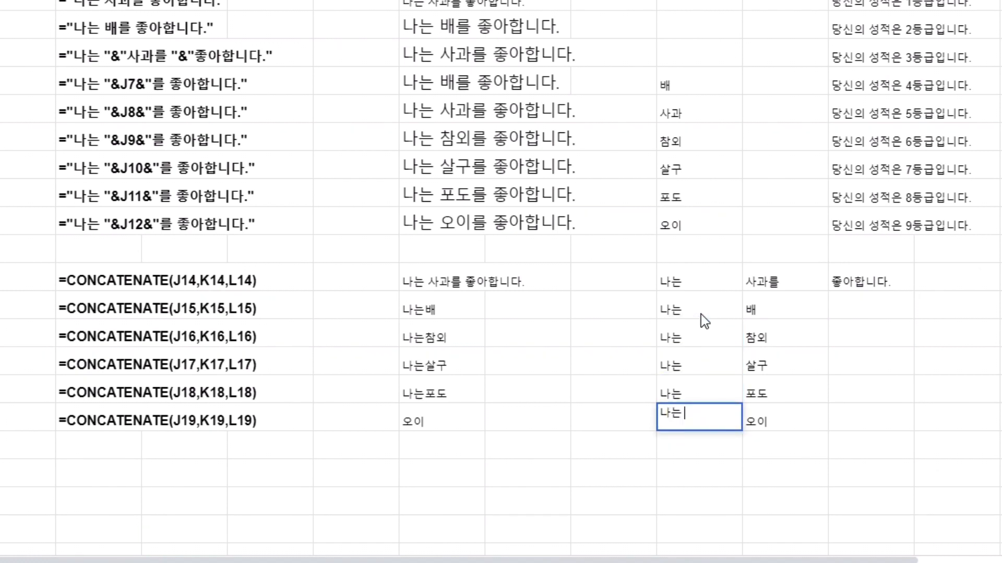
- Add a trailing space after "나는" in cells J15 through J18
double_click(700, 314)
double_click(703, 337)
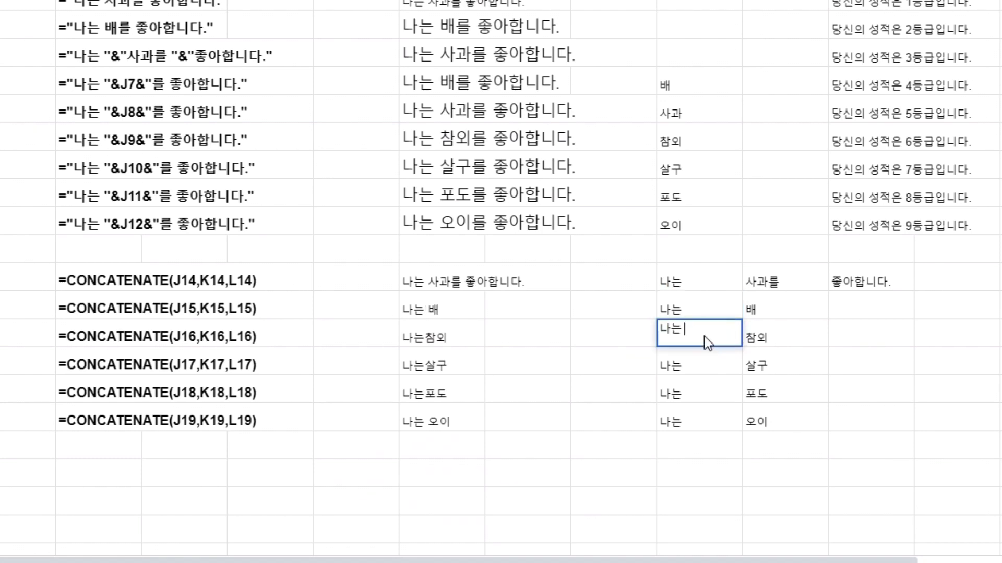
double_click(705, 355)
double_click(704, 388)
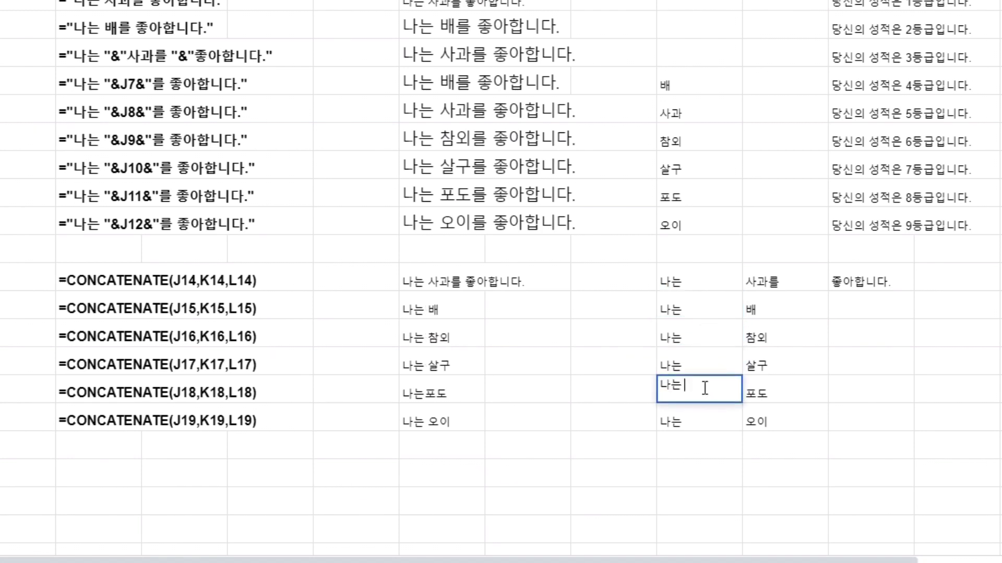
- Append "를" to the fruit names in cells K15 through K19
left_click(799, 309)
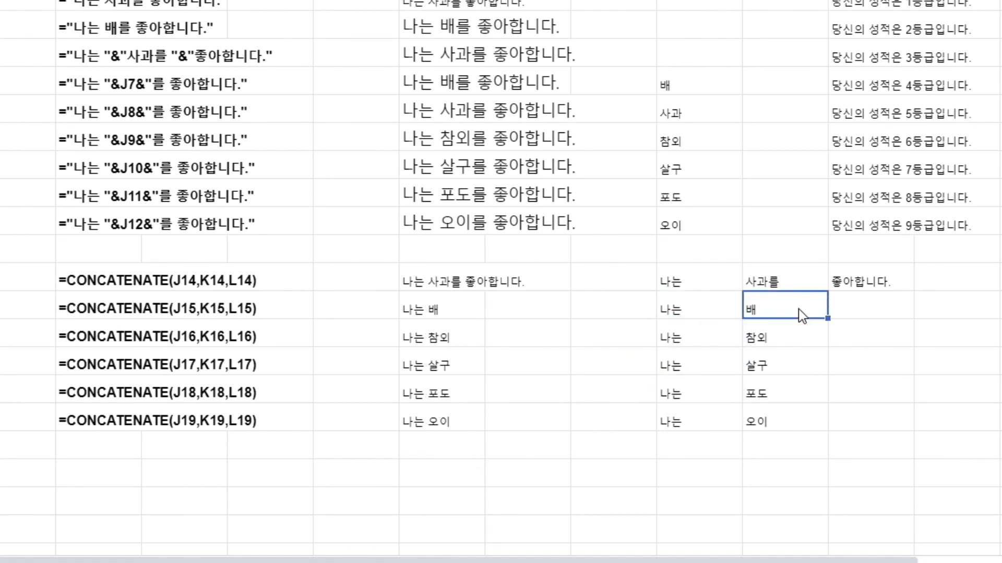
double_click(798, 309)
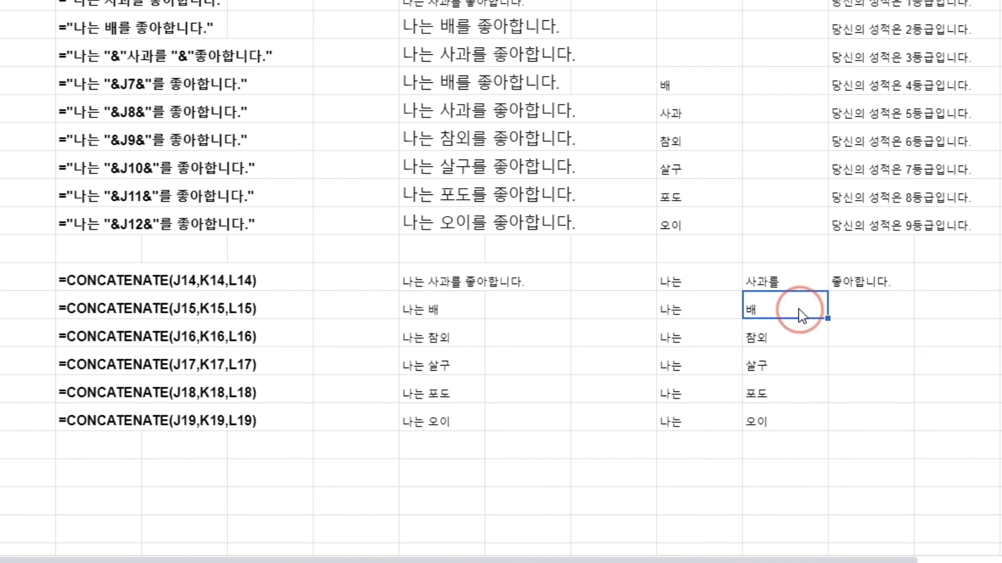
type("를")
double_click(795, 335)
type("를")
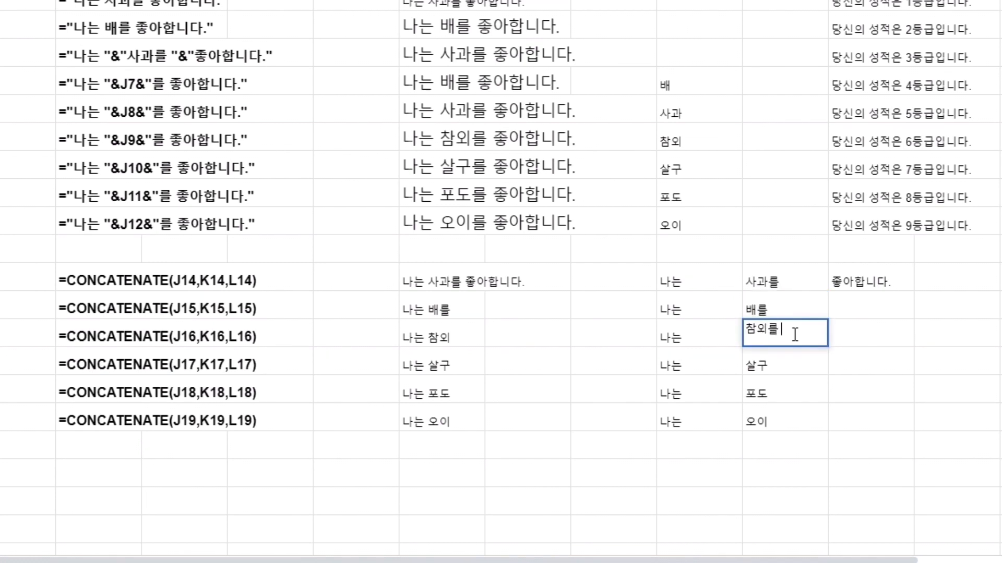
double_click(790, 366)
type("를")
double_click(784, 388)
type("를")
double_click(784, 416)
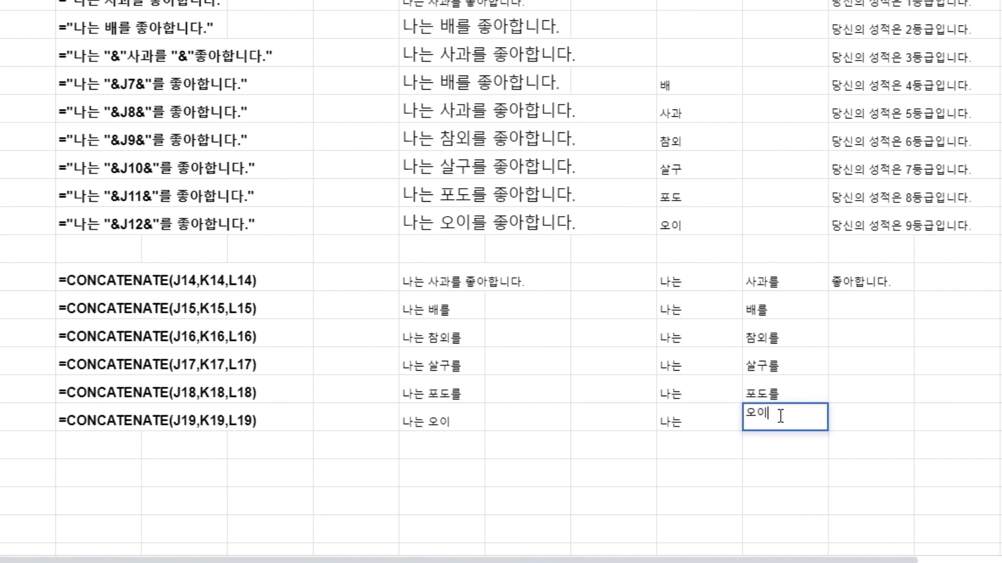
type("를")
- Enter "좋아합니다." in cells L15 through L19
double_click(880, 302)
type("ㅈ좋아합니다.")
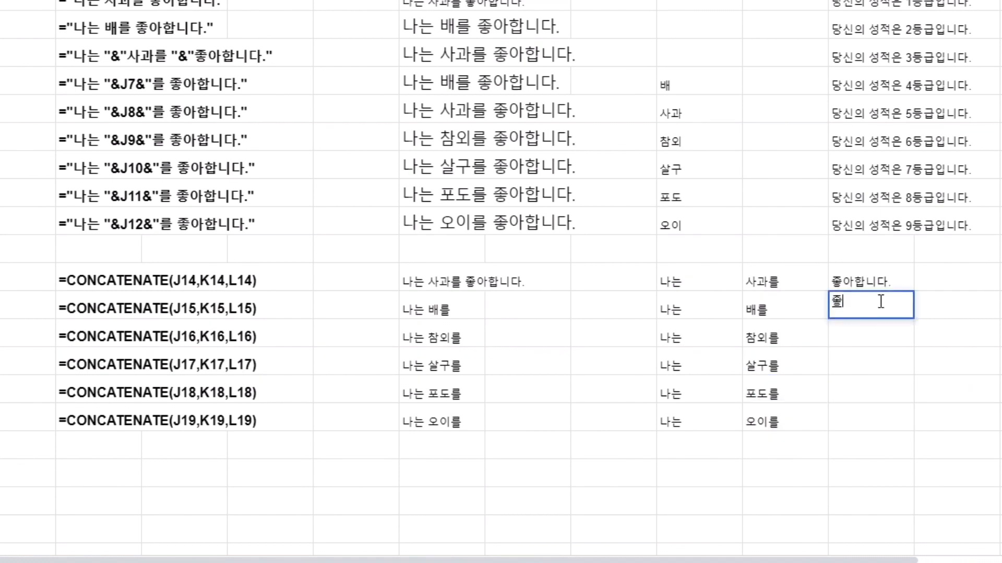
key("Return")
type("좋아합니다.")
key("Return")
type("좋아합니다.")
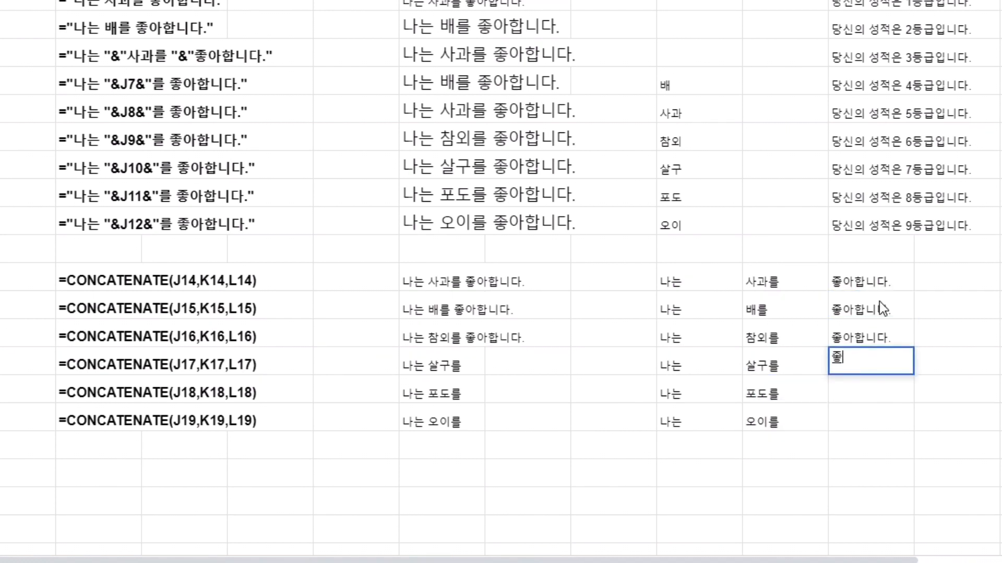
key("Return")
type("좋아합니다.")
key("Return")
type("좋아합니다.")
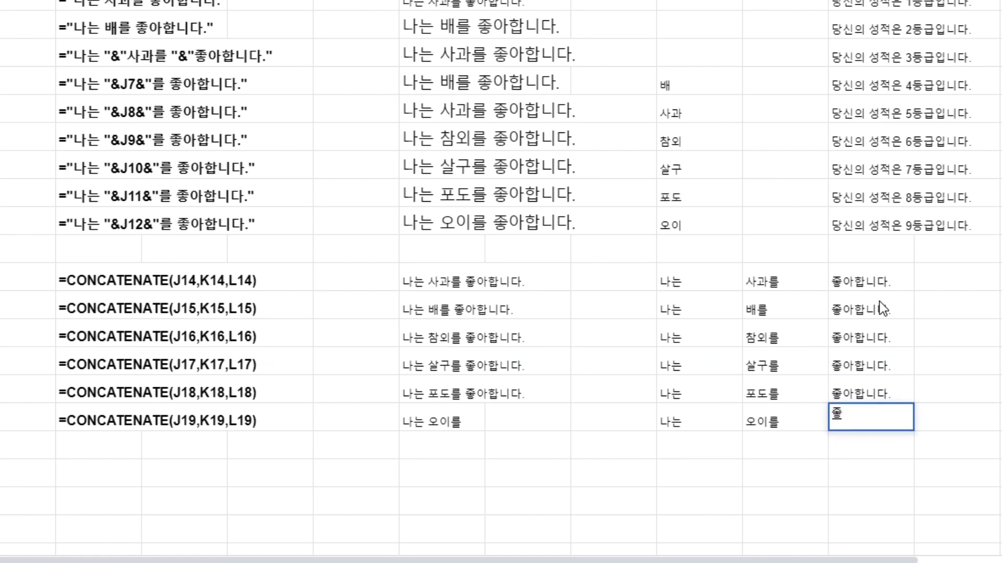
key("Return")
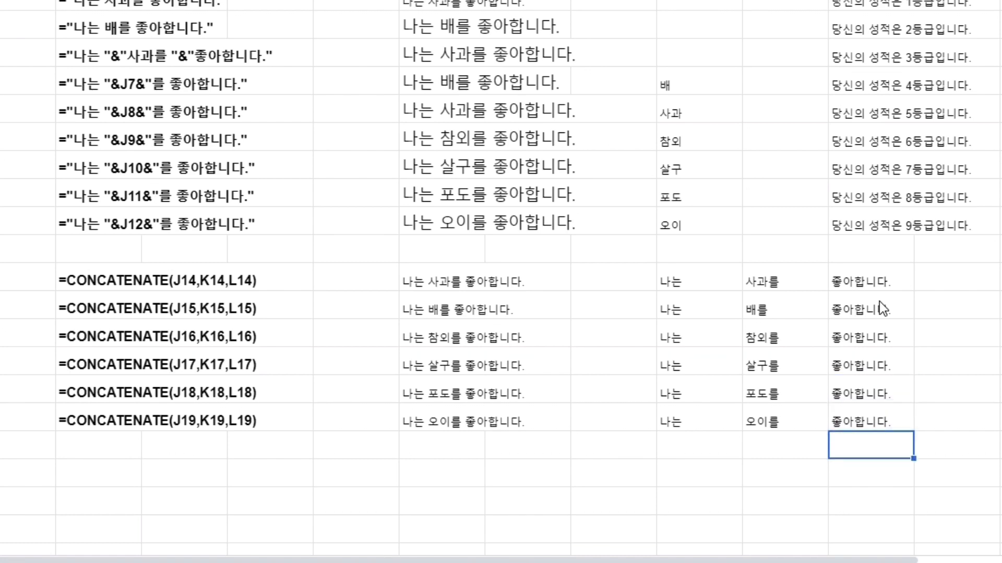
- Start a CONCATENATE formula in cell G20, below the existing results
scroll(432, 280, "down", 2)
left_click(432, 280)
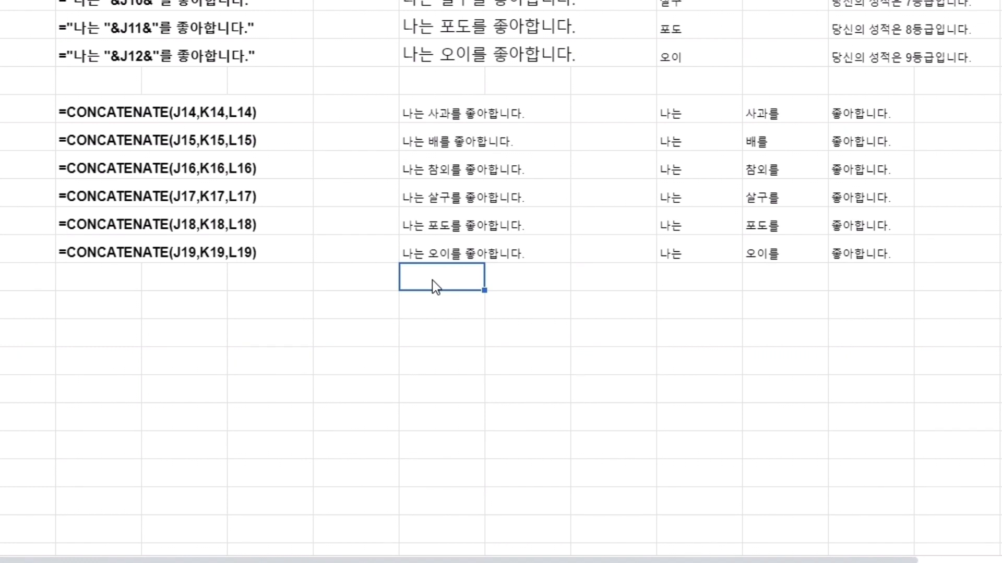
type("=CO")
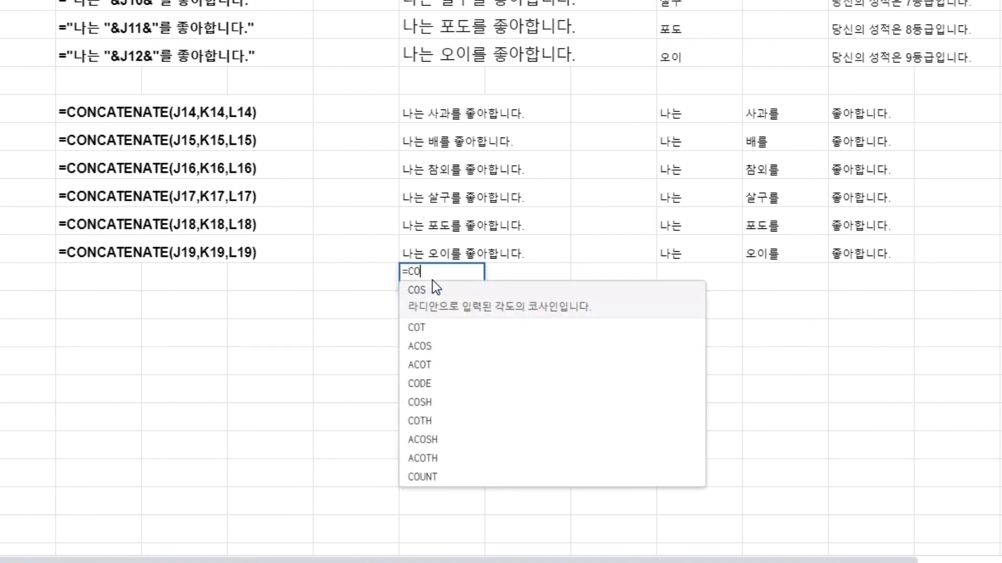
type("NC")
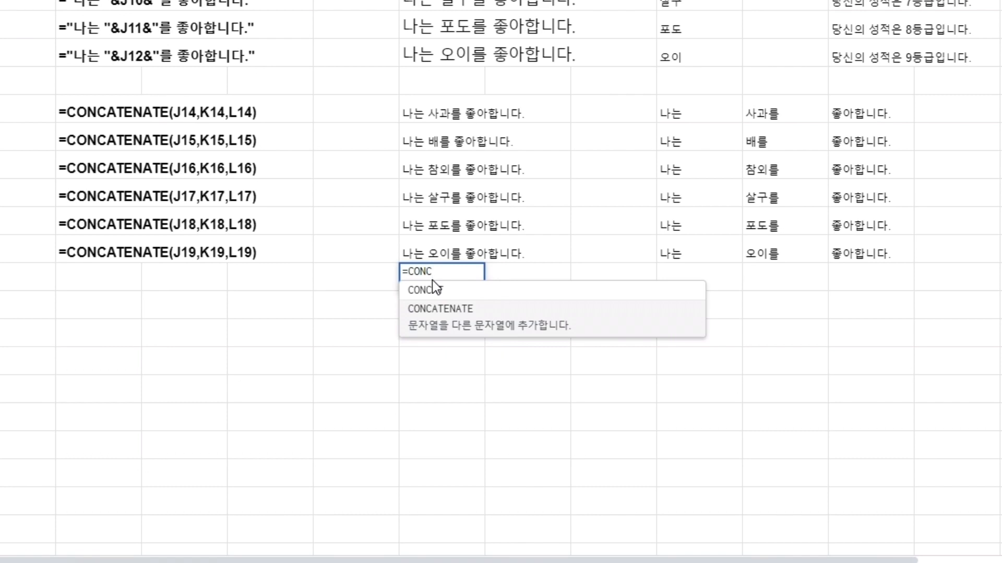
key("Tab")
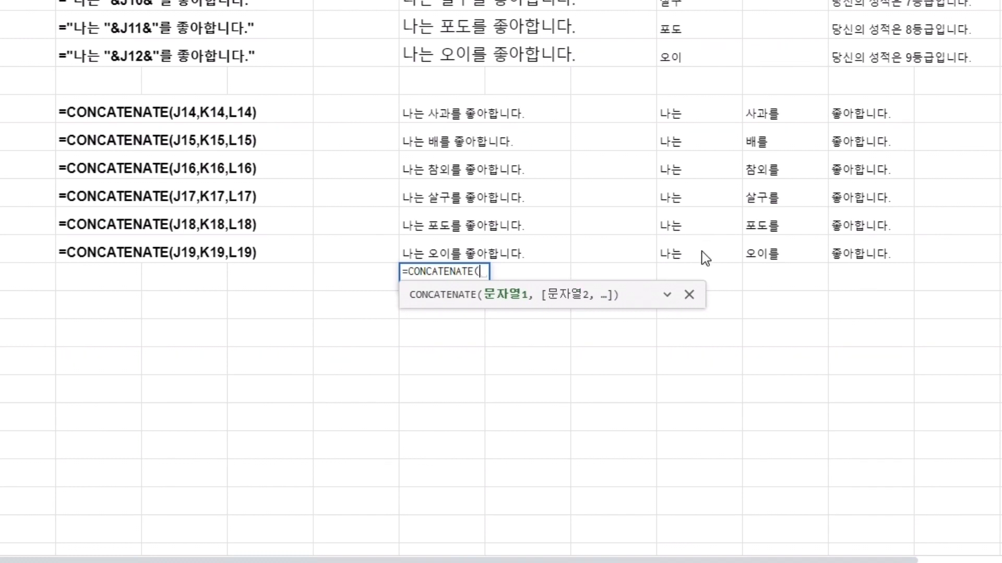
left_click(678, 255)
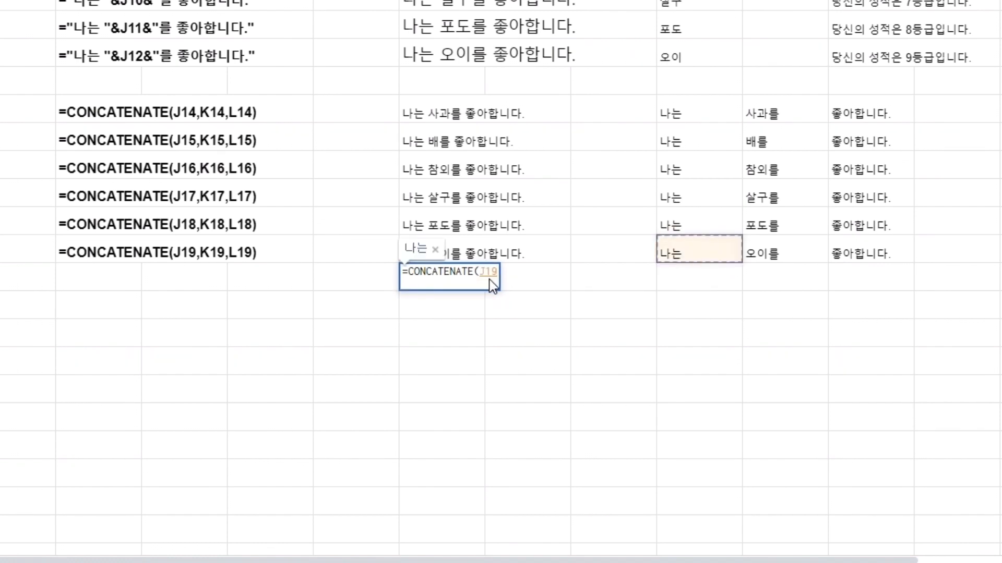
key("BackSpace")
key("BackSpace")
key("BackSpace")
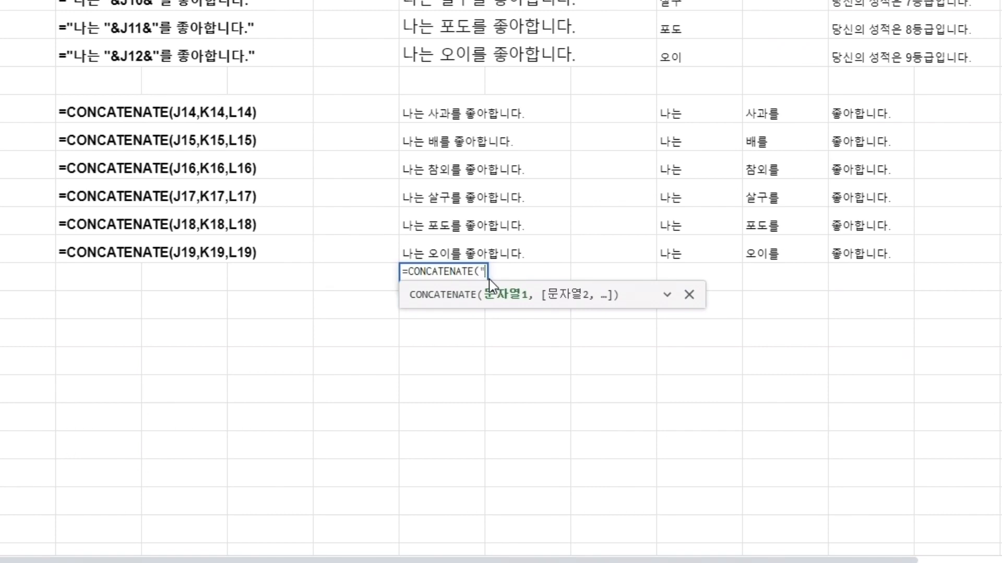
- Complete the G20 formula as =CONCATENATE("나는 ",K14,"좋아합니다.")
type("\"나는")
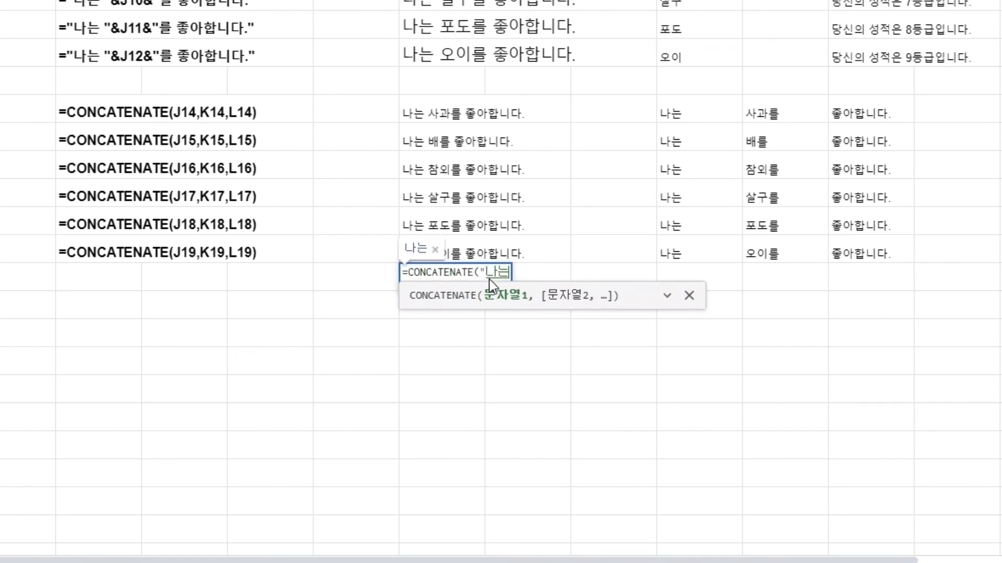
type(" \"")
type(",")
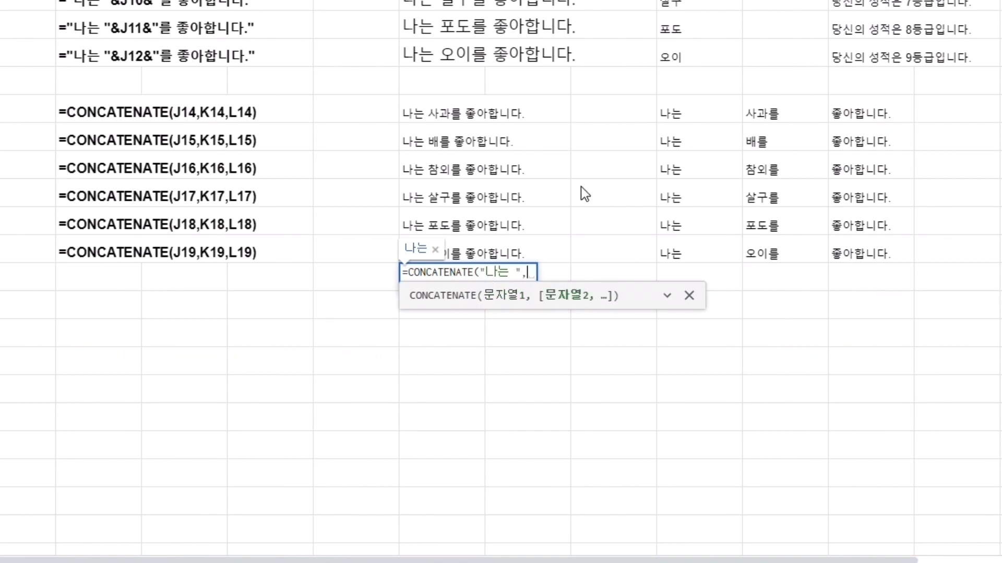
left_click(766, 116)
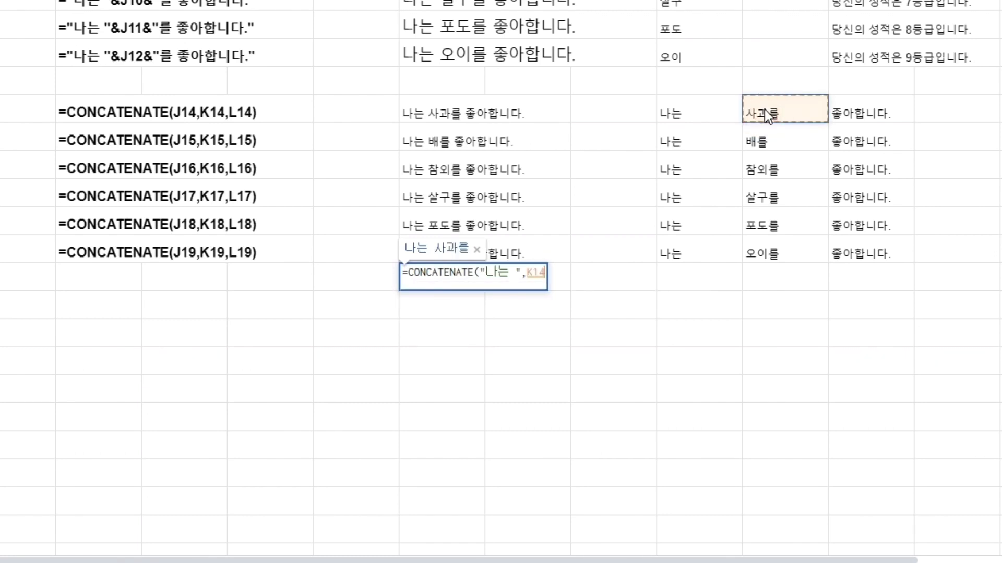
type(",\"")
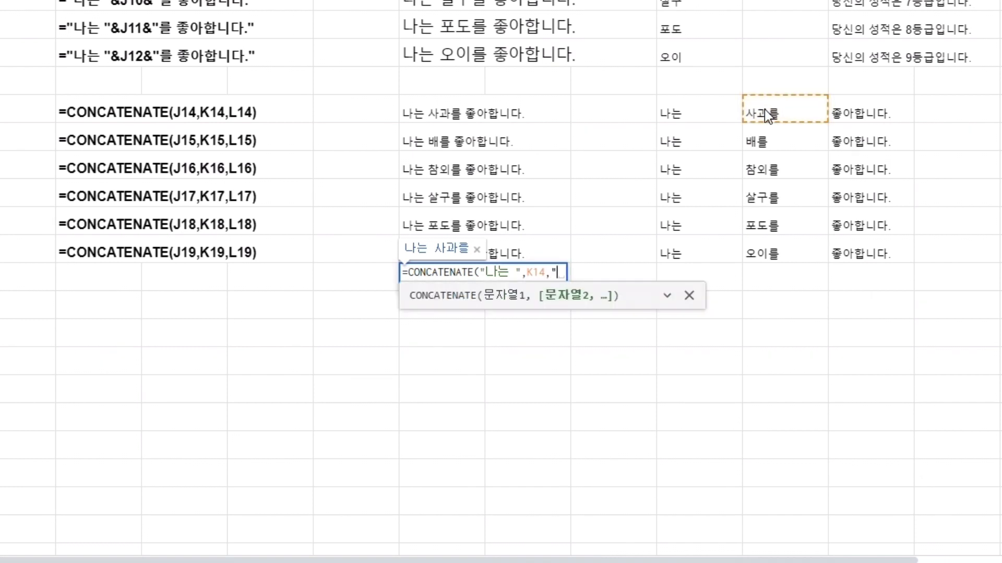
type("좋아합니다.\"")
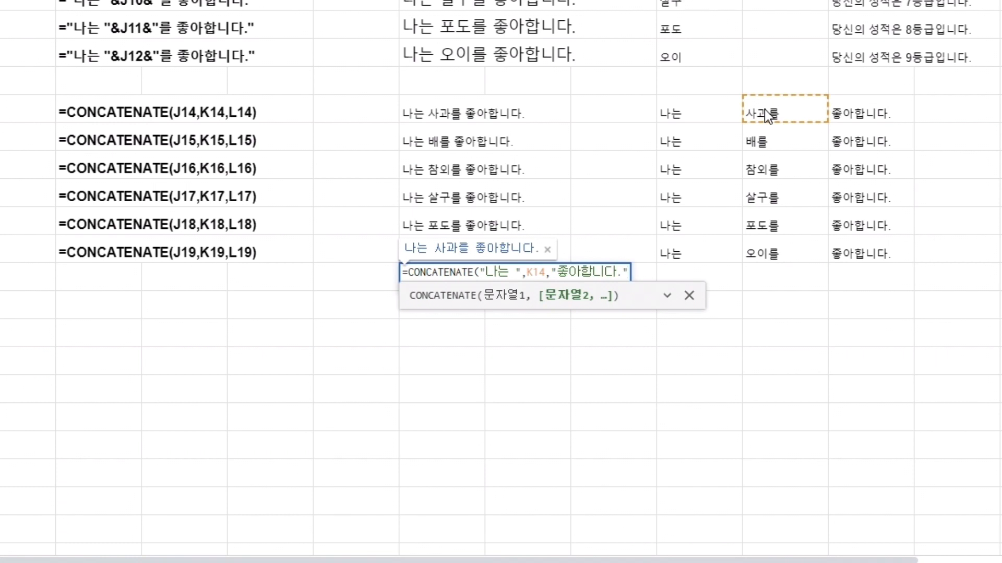
type(")")
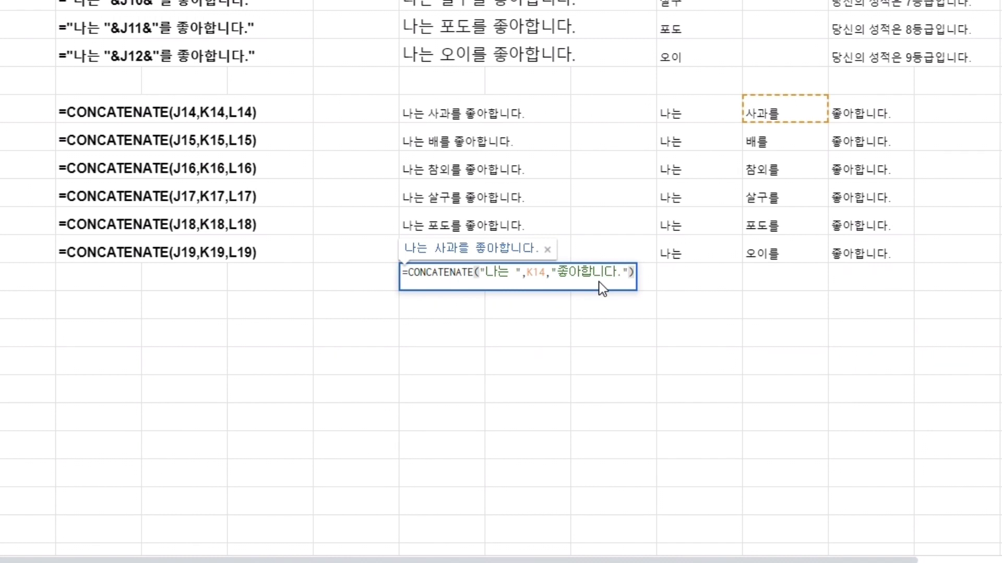
key("Return")
- Fill the CONCATENATE formula in G20 down through G25, and deselect the range
left_click(447, 281)
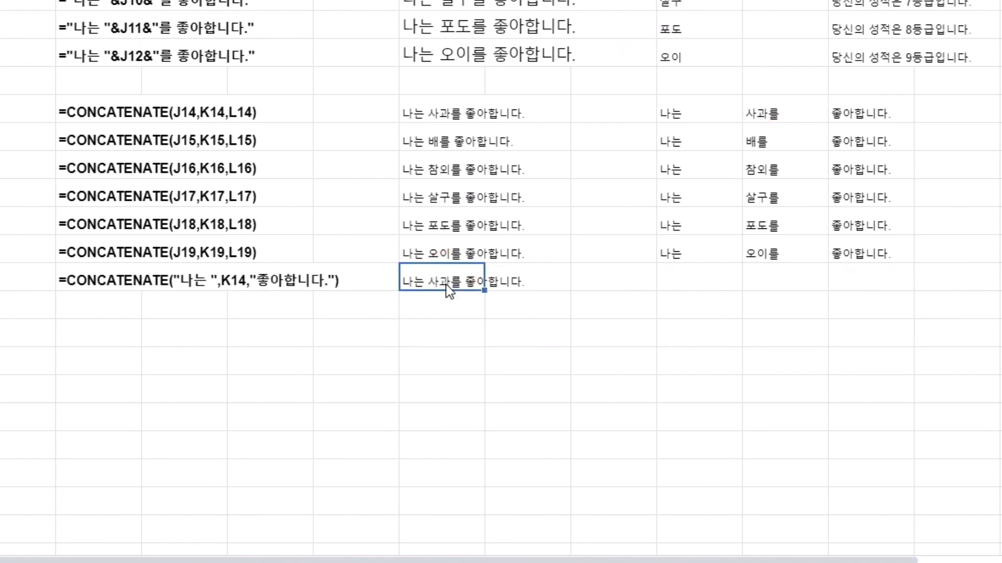
left_click(483, 293)
left_click_drag(483, 293, 482, 427)
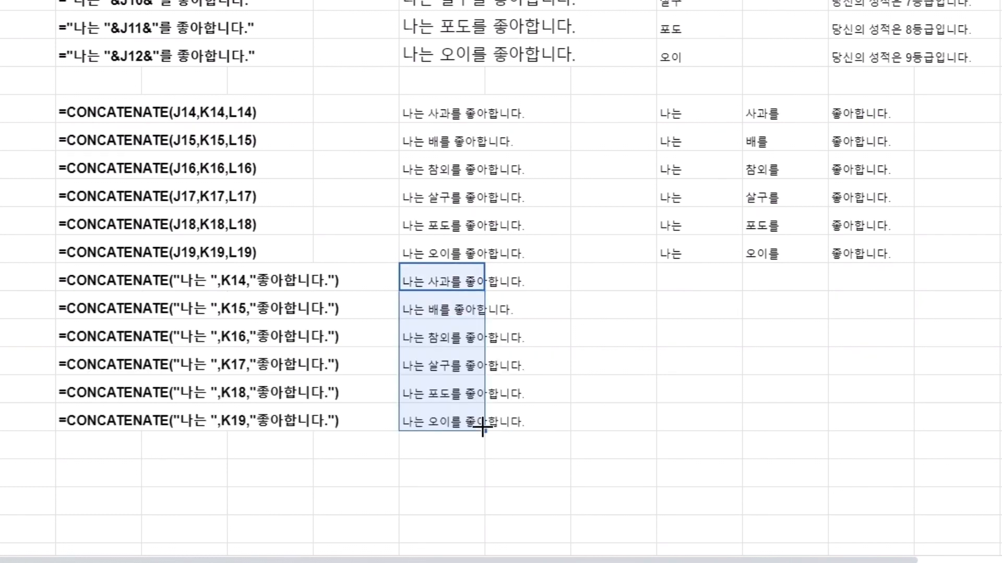
left_click(689, 340)
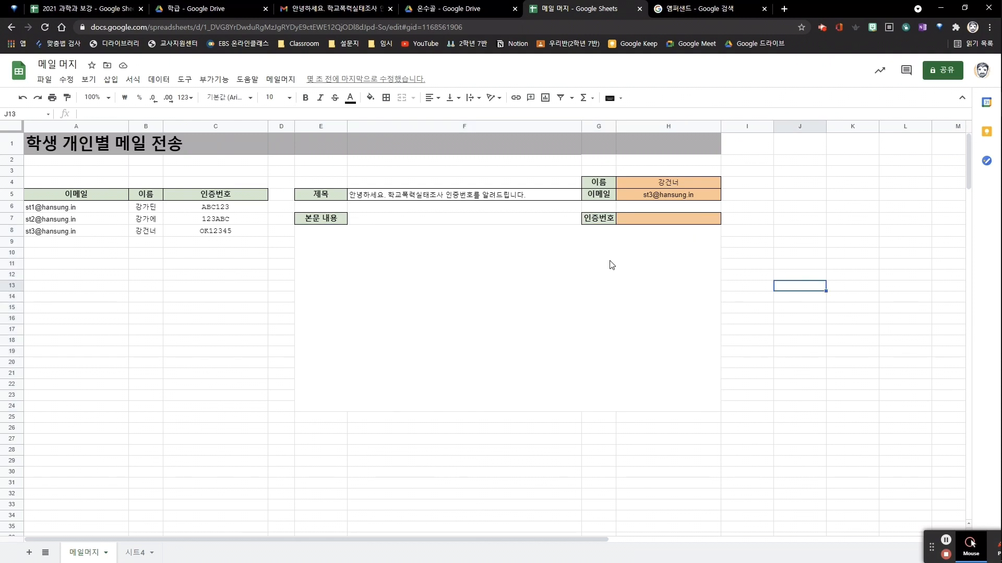
- Start a CONCATENATE formula in the merged mail body cell below the 본문 내용 label
left_click(640, 222)
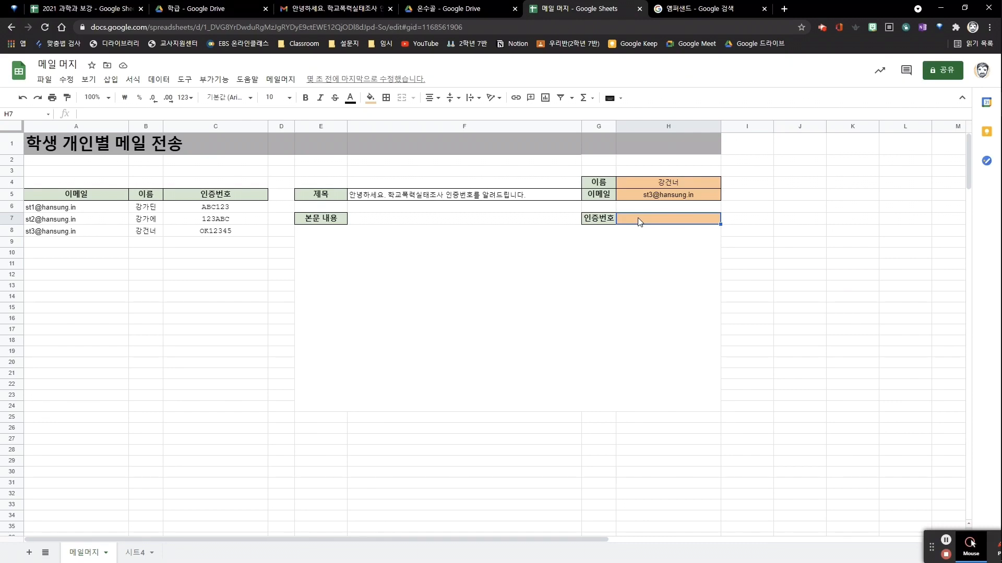
left_click(504, 260)
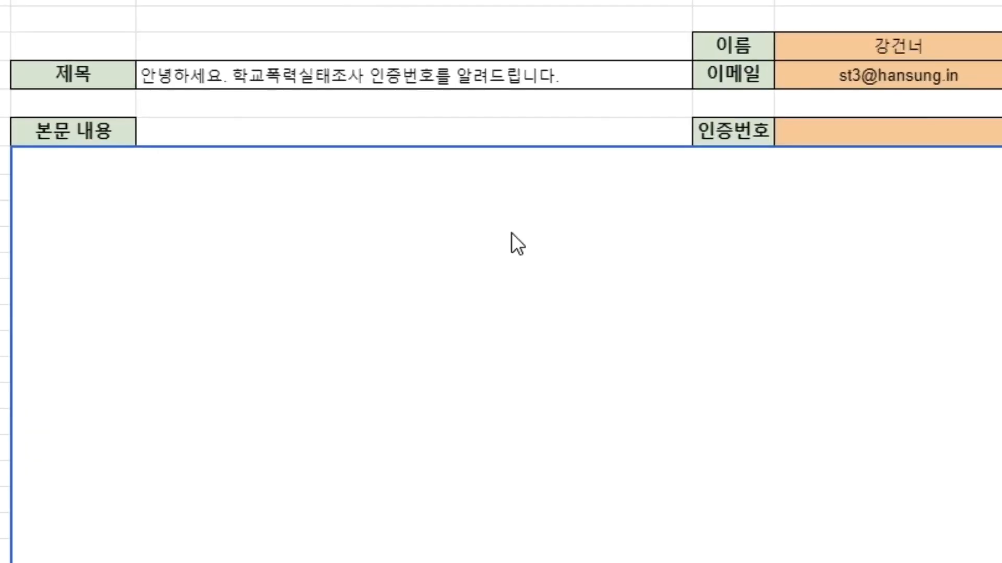
type("=CONC")
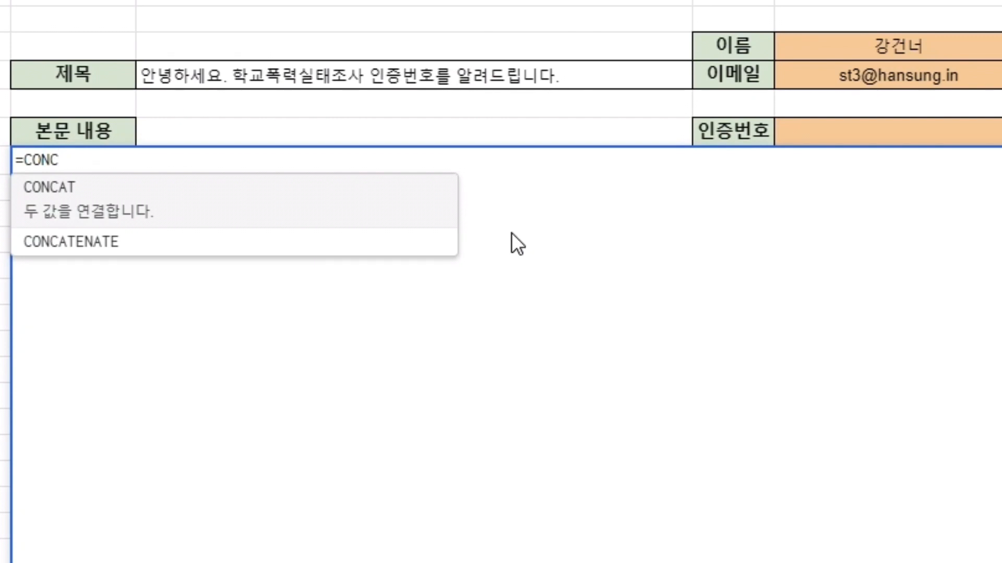
key("Down")
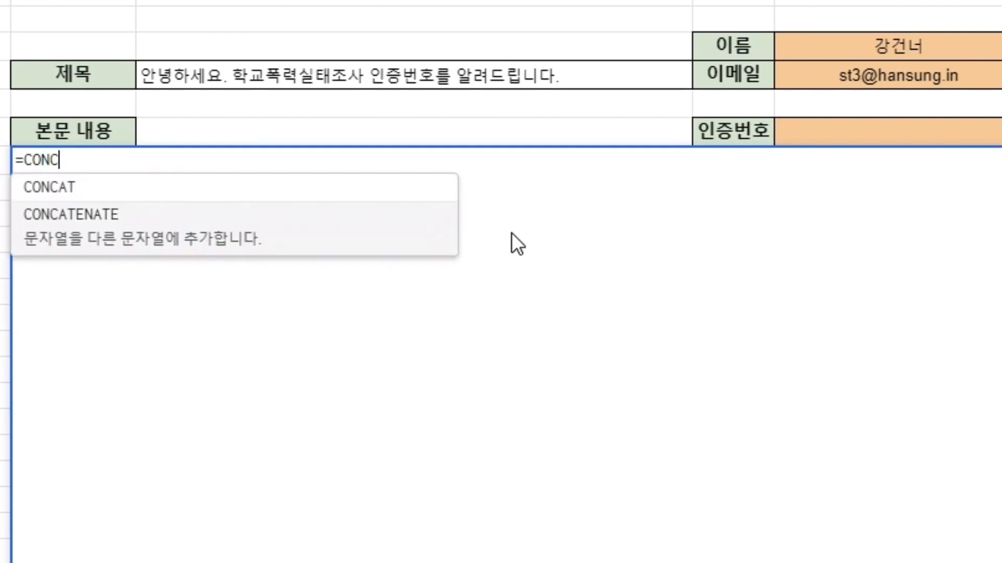
key("Tab")
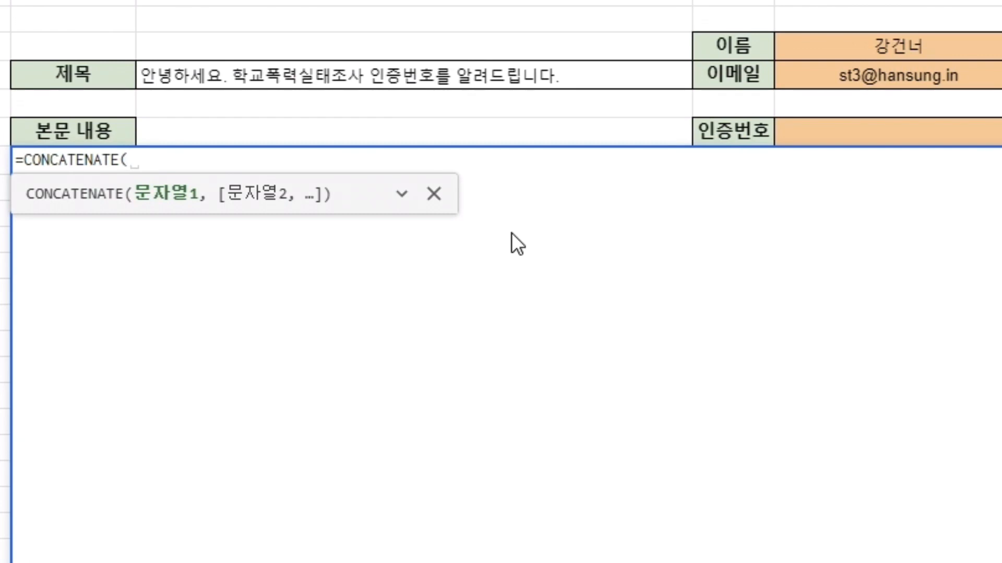
- Add the name cell H4 and the text "님 인증번호를 보내드립니다." as the first two arguments of the body formula
left_click(971, 37)
type(", ")
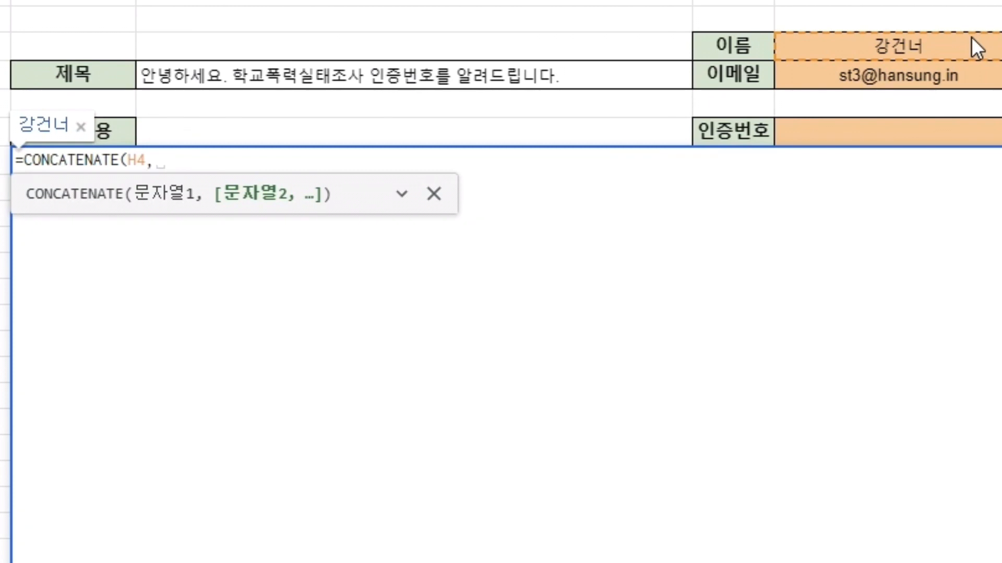
type("\"님")
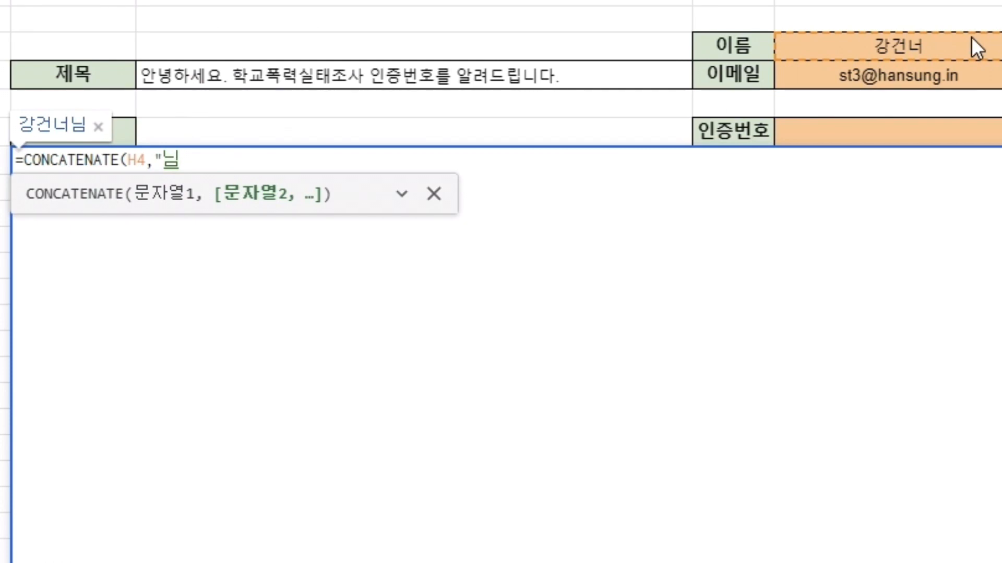
type(" 인증번호를 보내드")
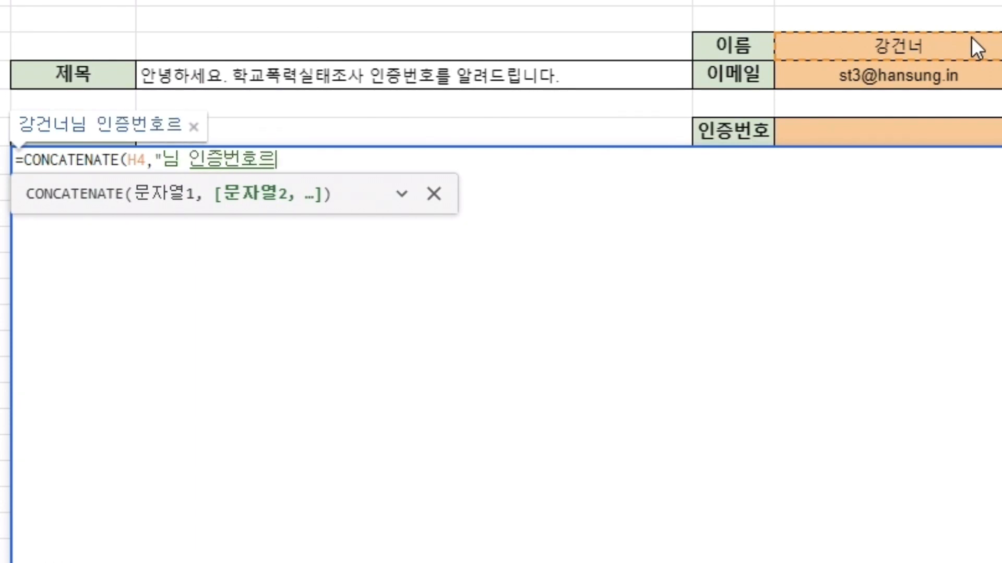
type("립니다.\"")
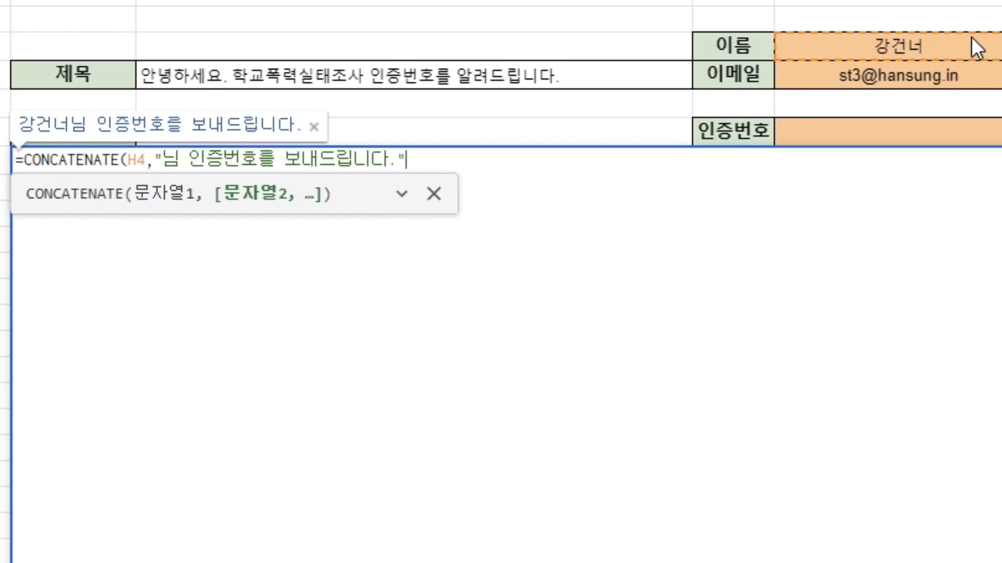
- Append cell H7 and the text "분실하지 않도록 주의해주세요." to the body formula and commit it
type(",")
left_click(954, 133)
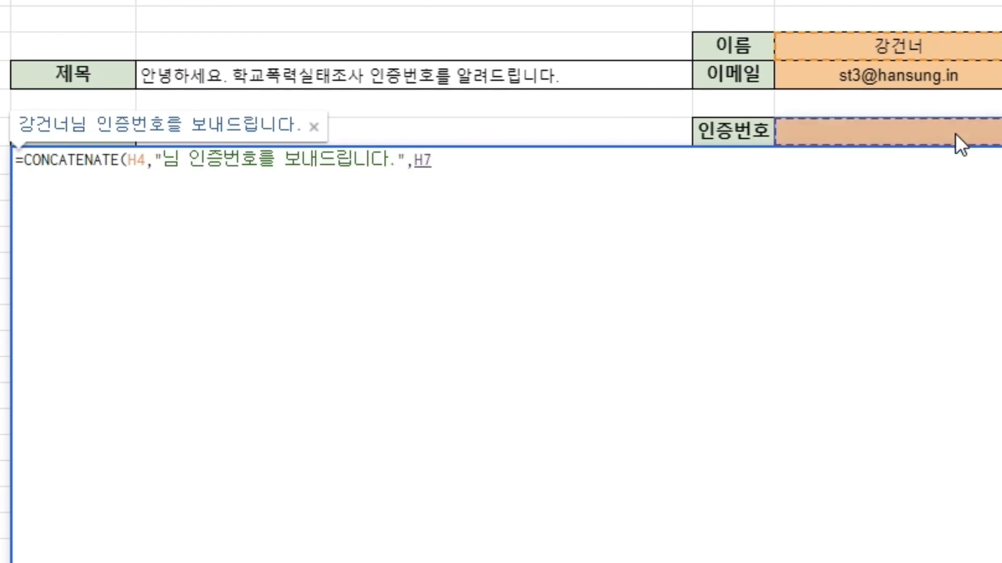
type(",")
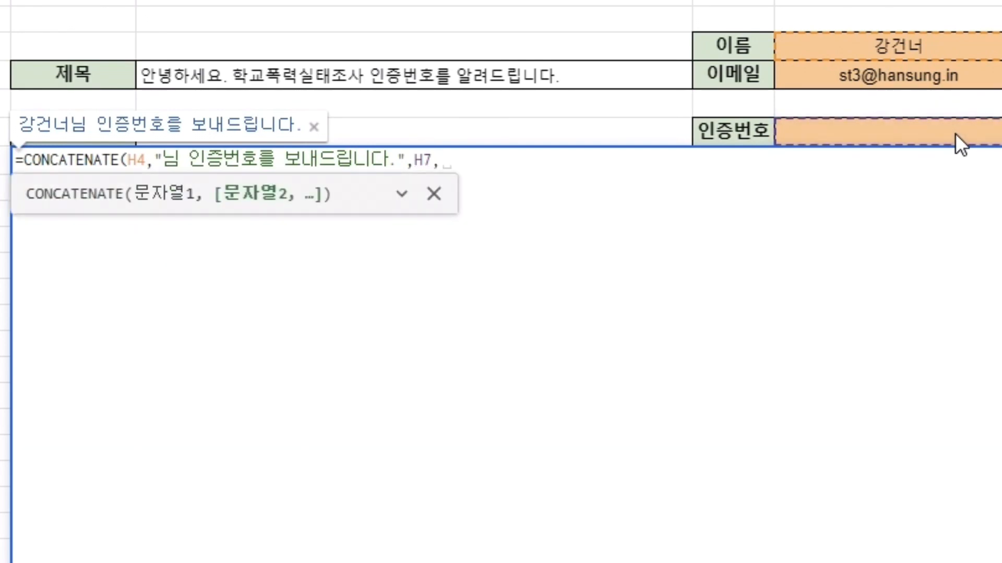
type("\"")
type("분실하지 않")
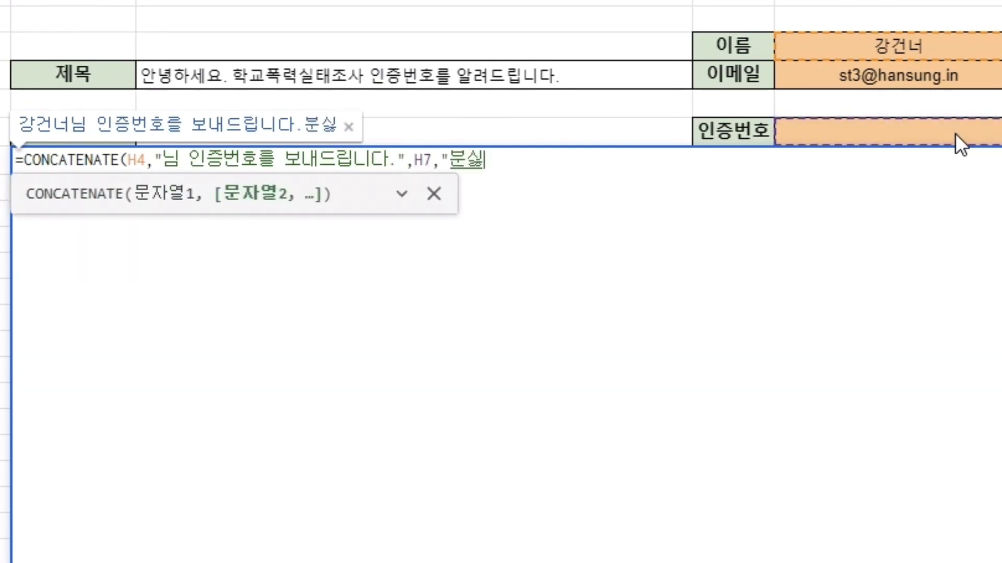
type("도록 주의해")
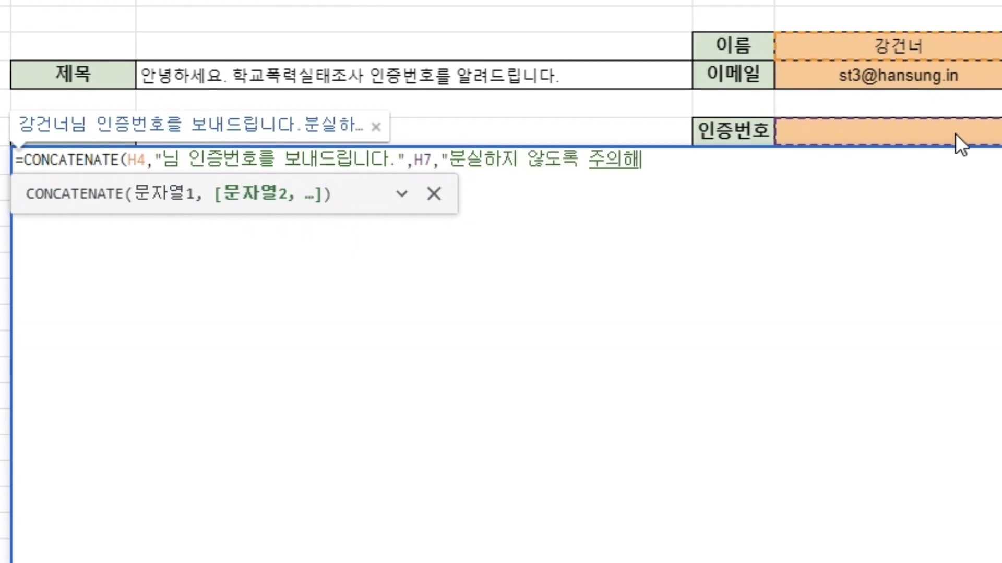
type("주세요.\"")
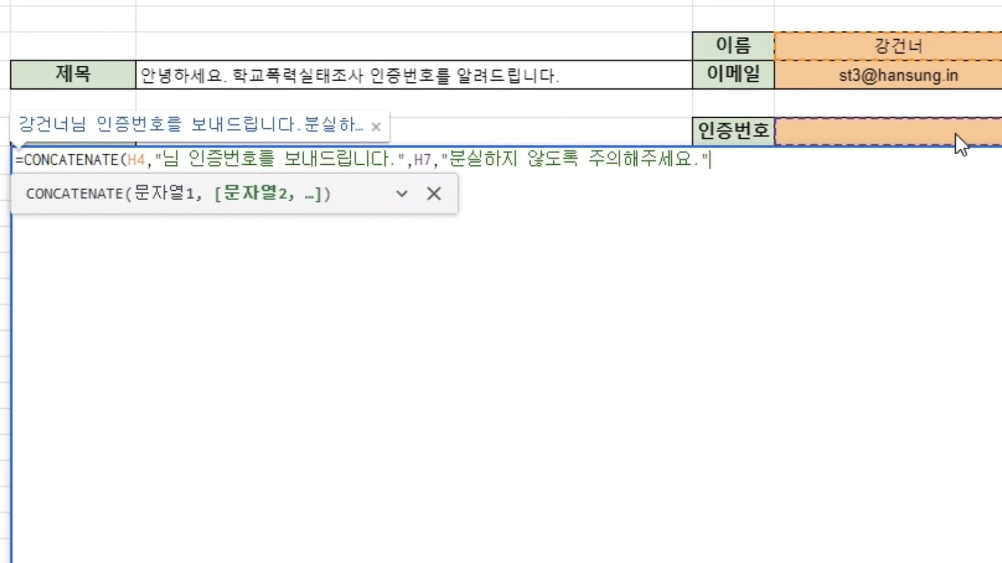
key("Return")
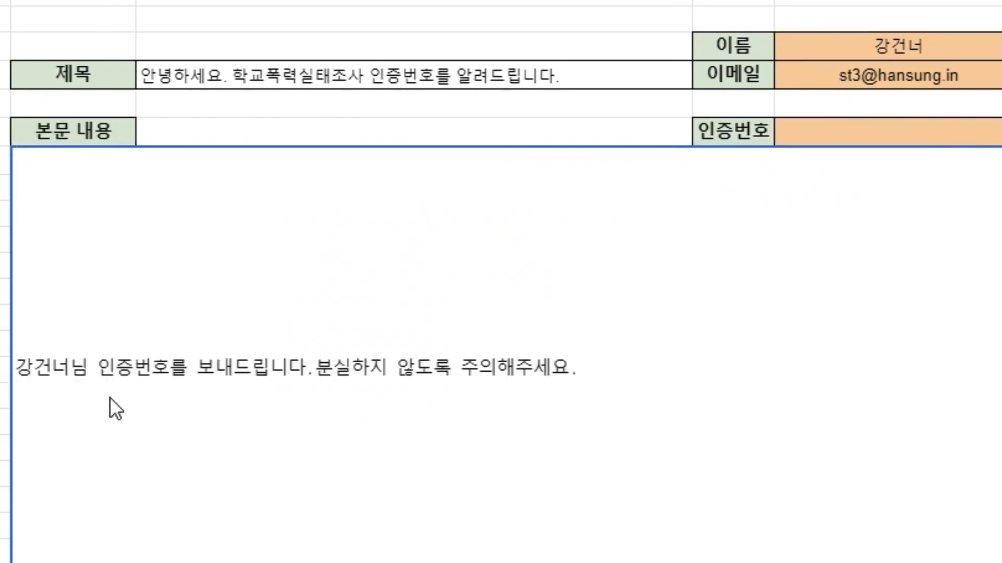
- Insert CHAR(10) as a separate argument before H7 in the body formula to add a line break
left_click(921, 46)
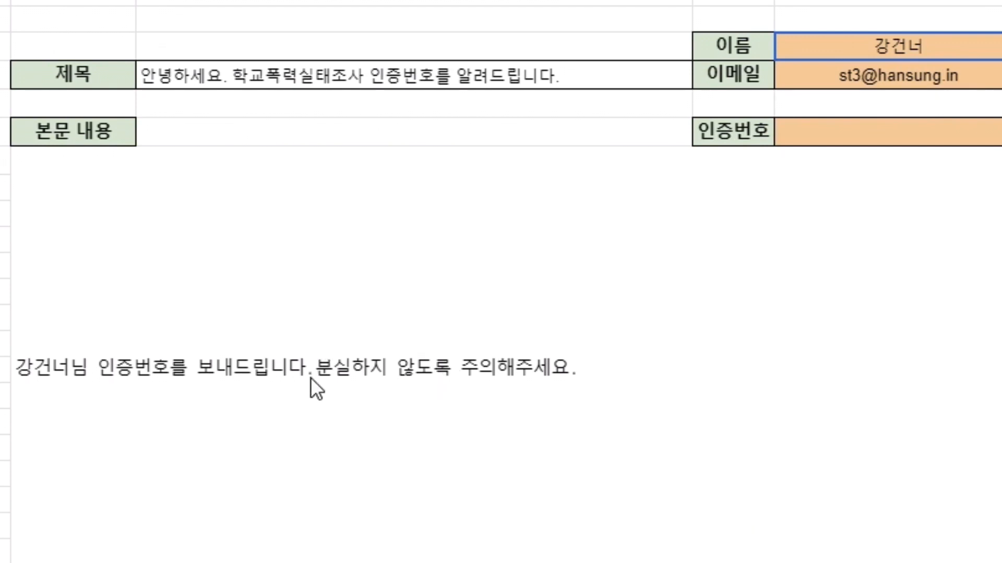
left_click(870, 136)
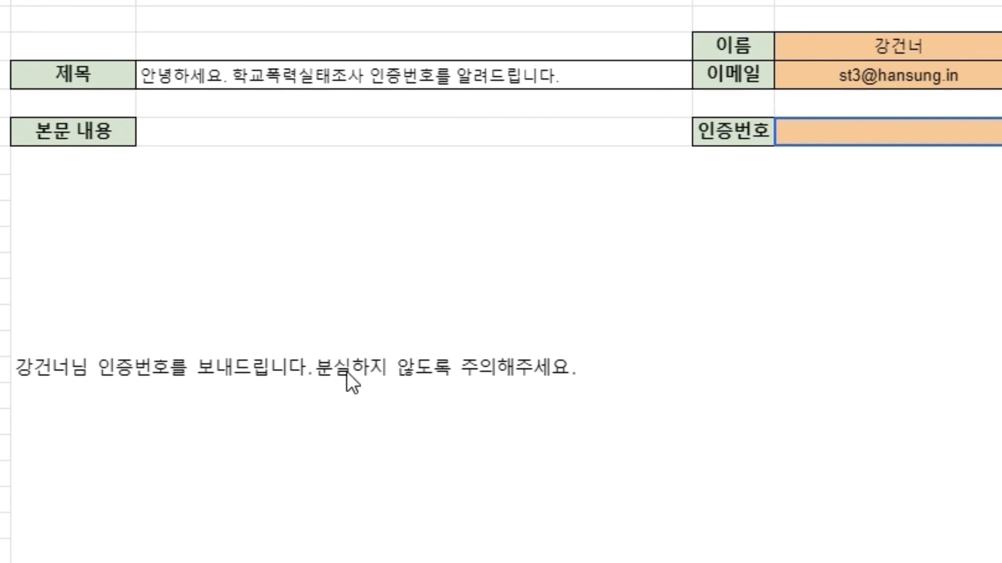
double_click(96, 365)
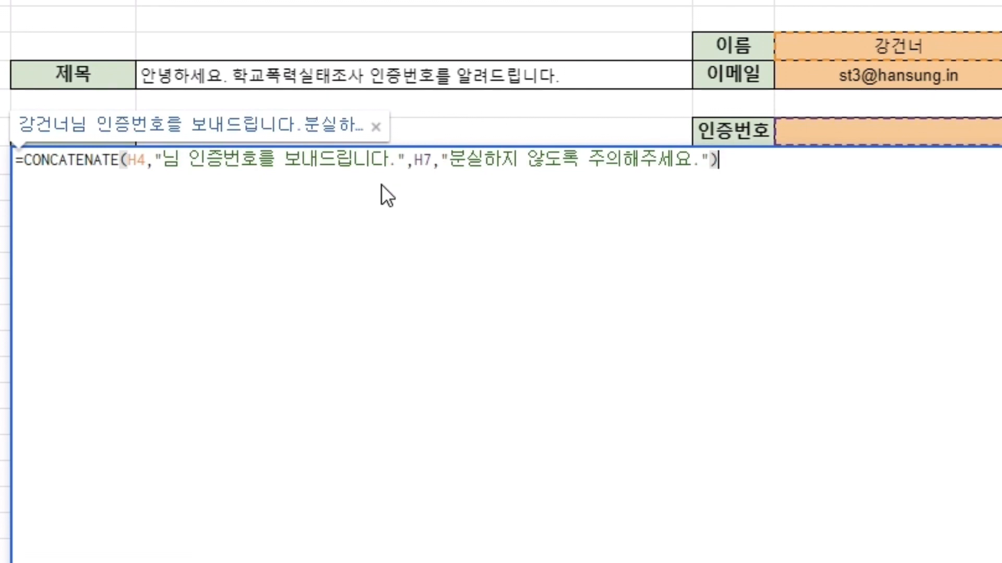
left_click(414, 161)
type("CH")
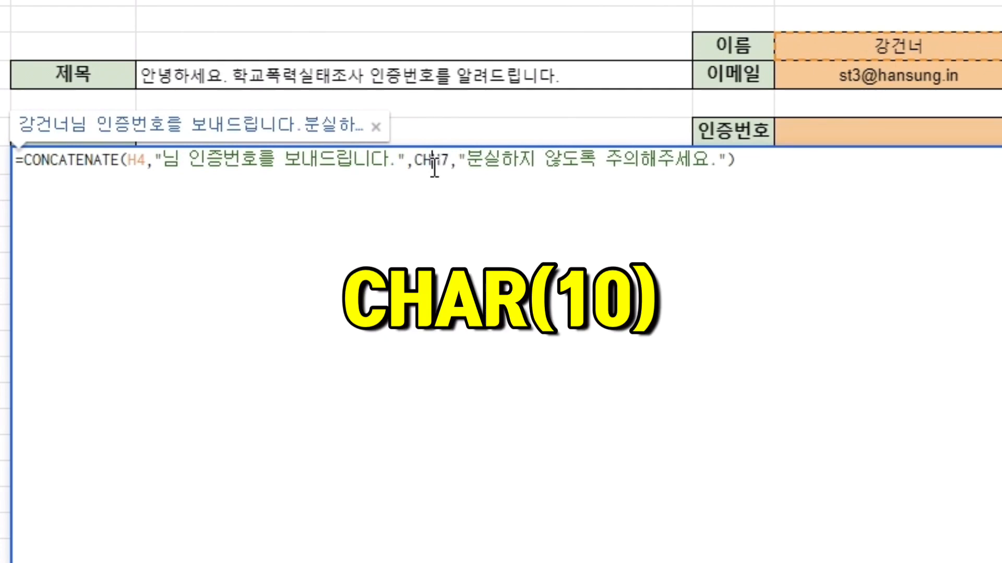
type("AR")
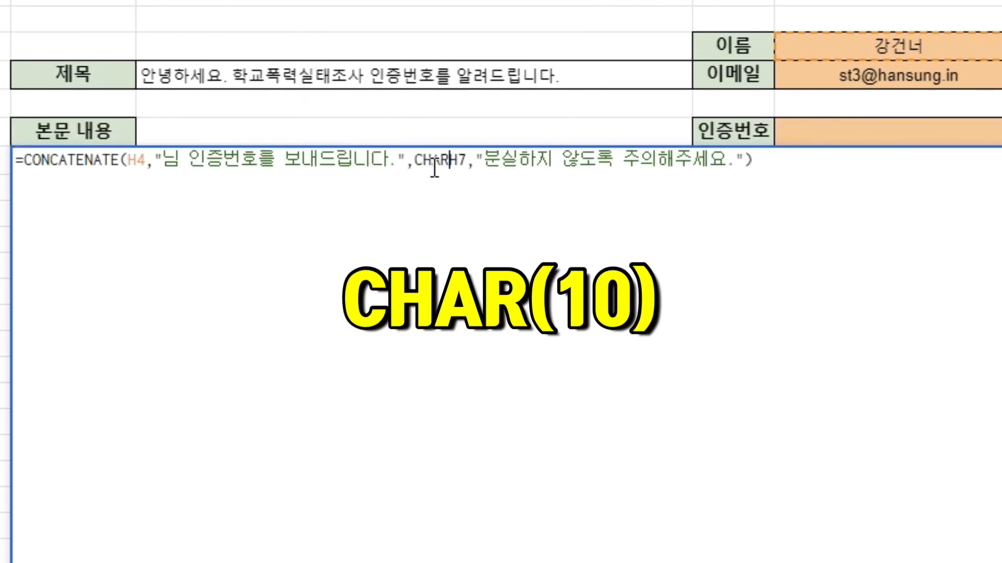
type("(")
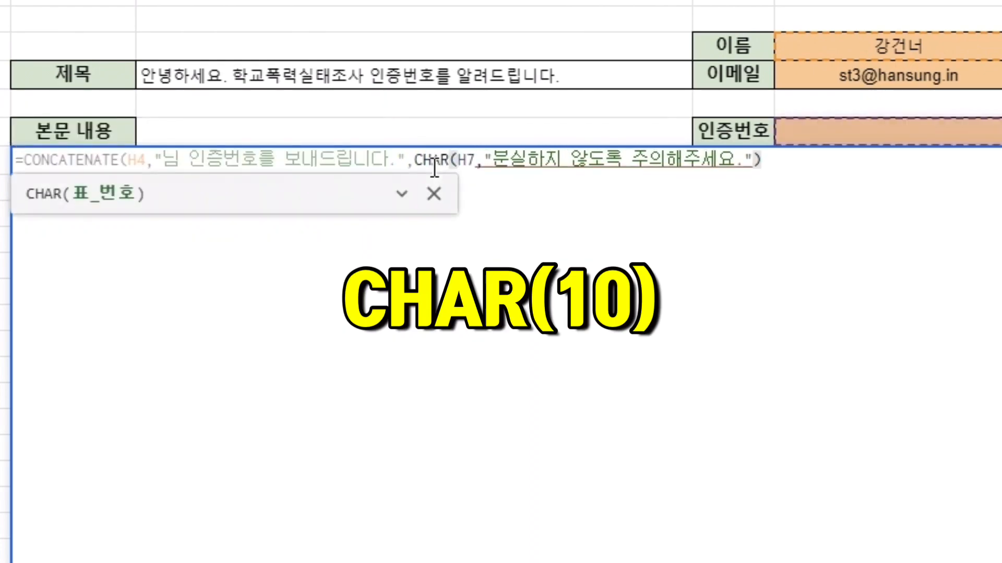
type("10)")
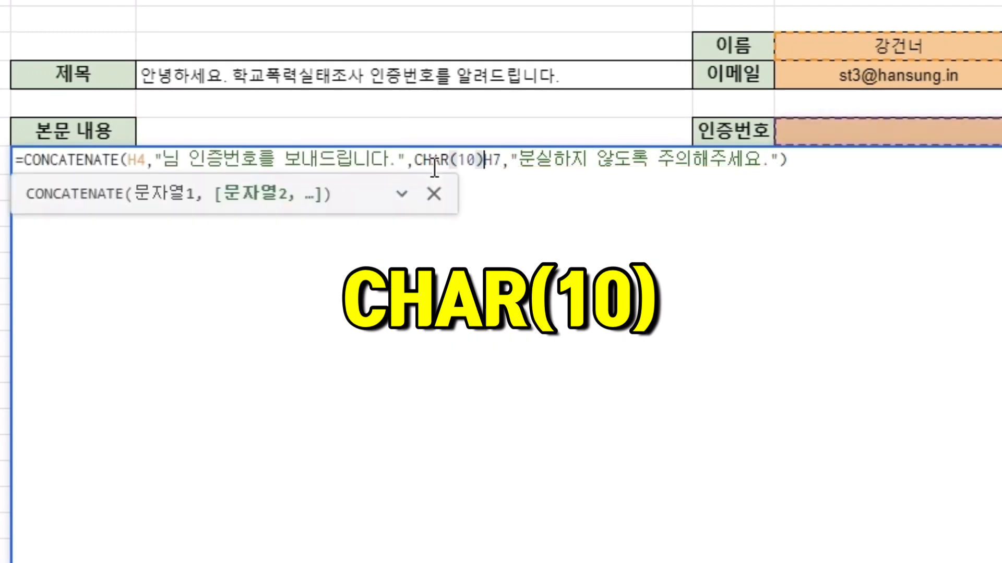
type(",")
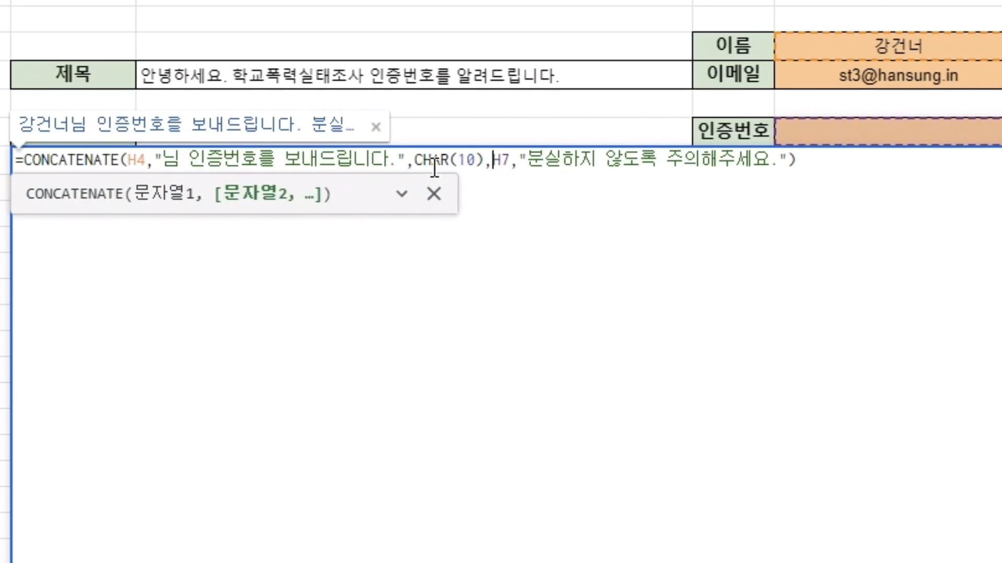
key("Return")
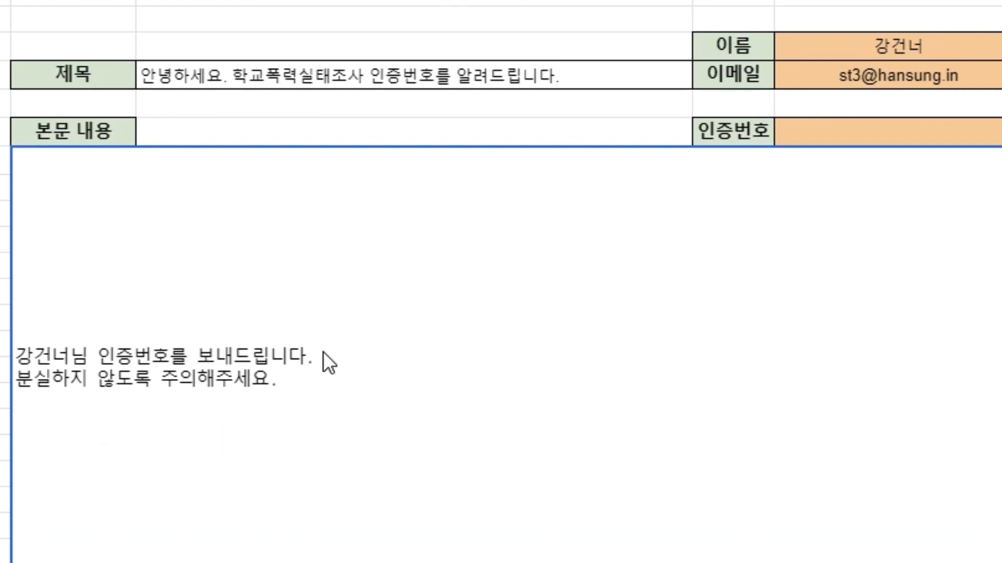
- Add a second CHAR(10) argument before H7 in the body formula to leave a blank line
double_click(323, 352)
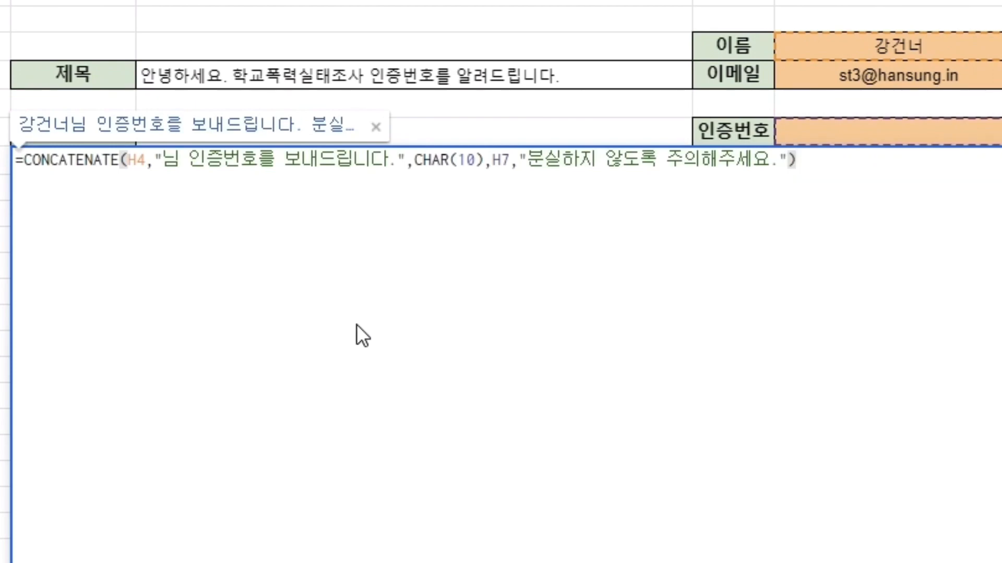
left_click(490, 159)
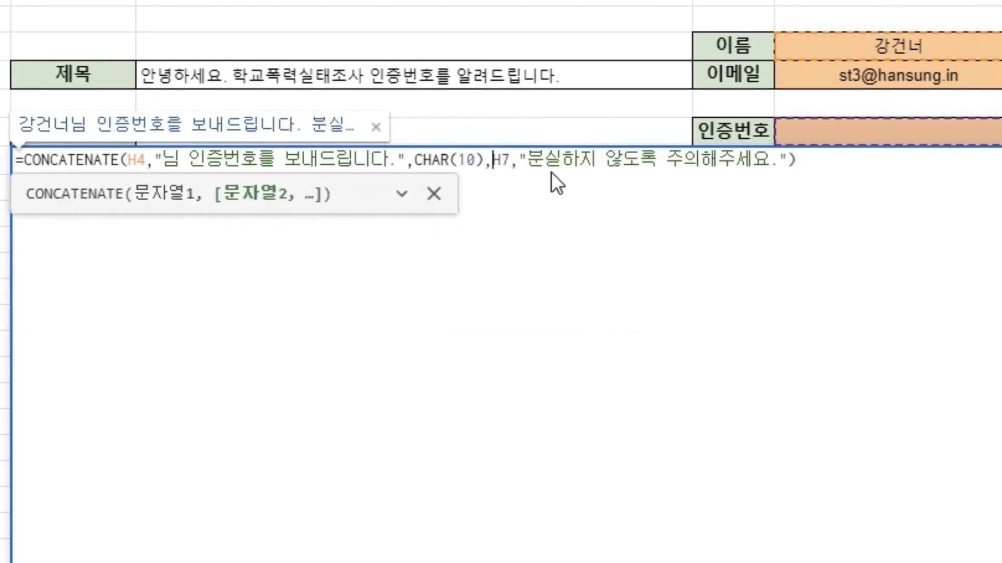
type("CHAR(10)")
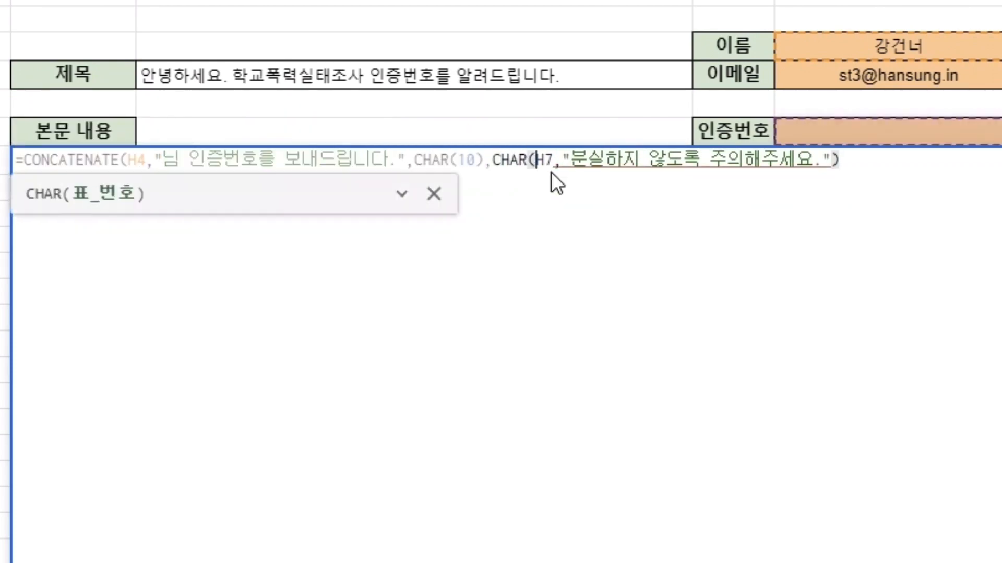
type(",")
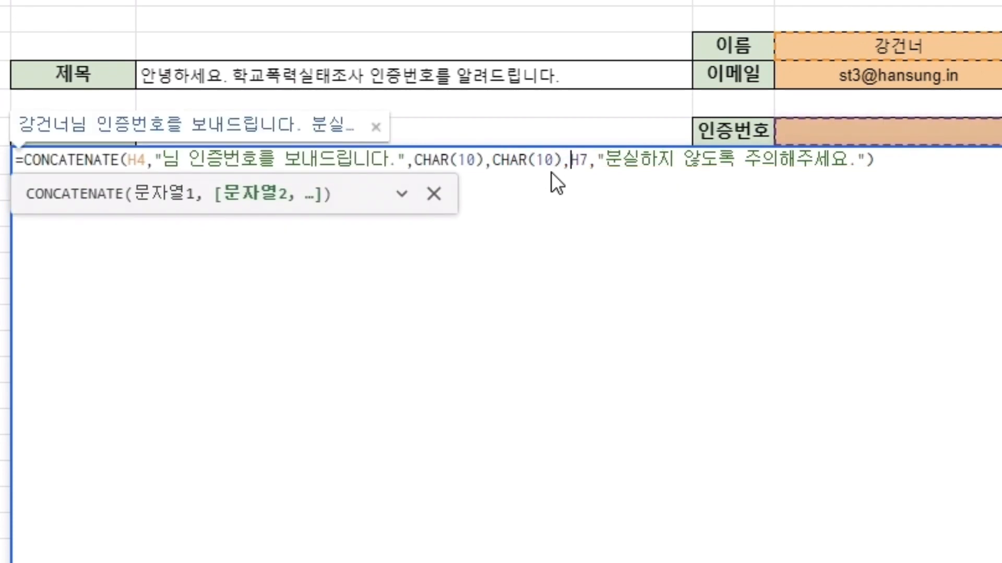
key("Return")
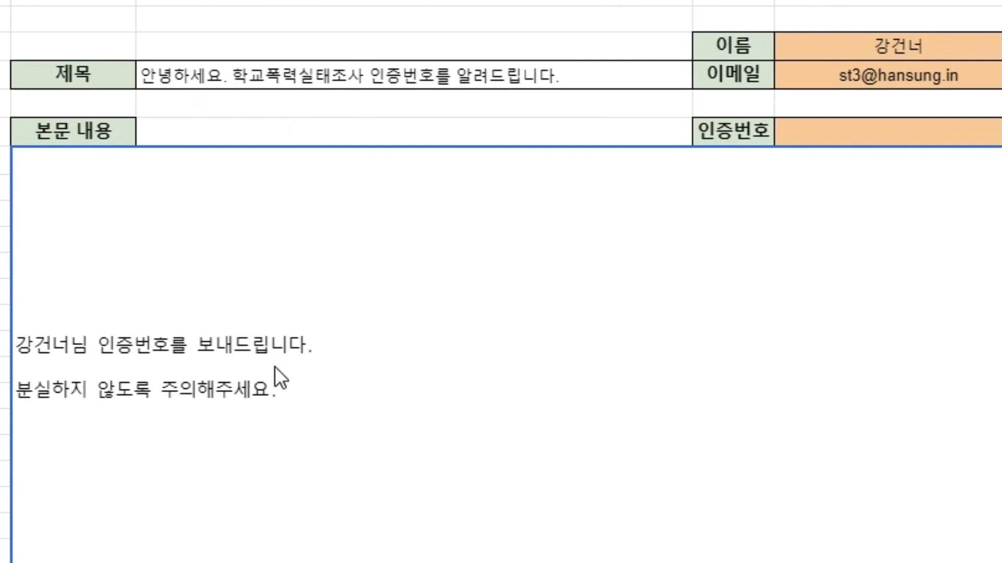
- Insert two CHAR(10) arguments after H7 in the body formula, before the text "분실하지 않도록 주의해주세요."
key("F2")
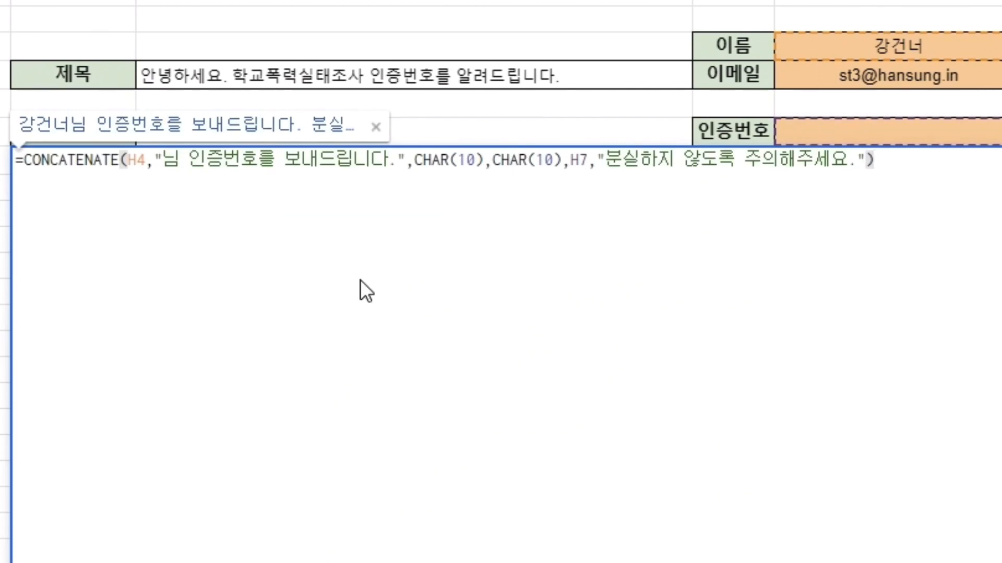
left_click(587, 161)
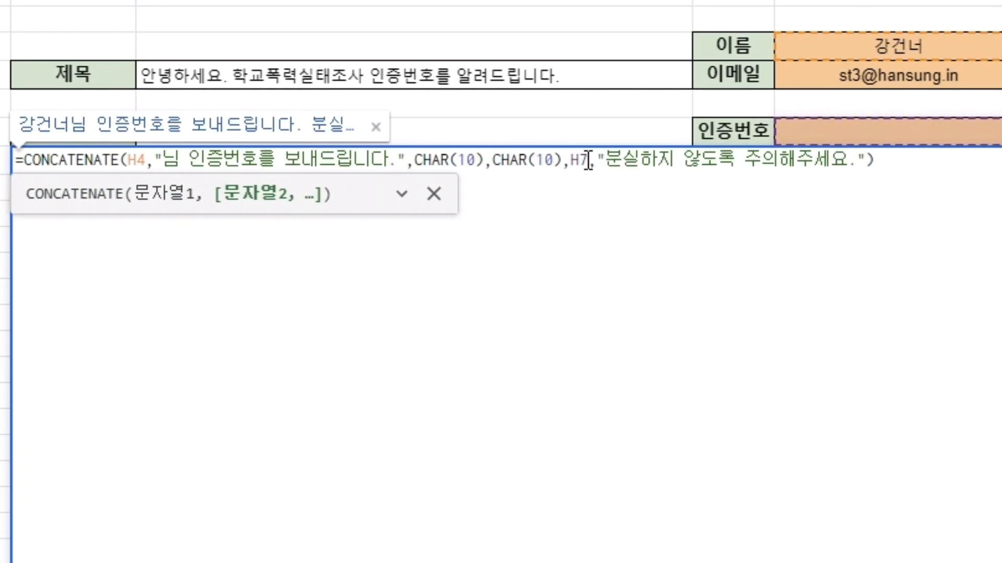
type(",CHAR")
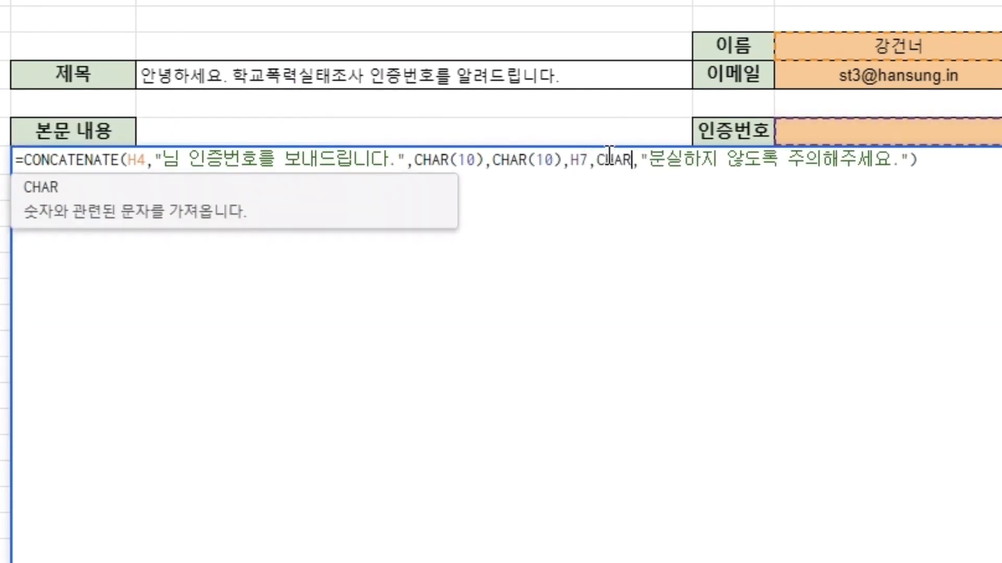
type("(10),C")
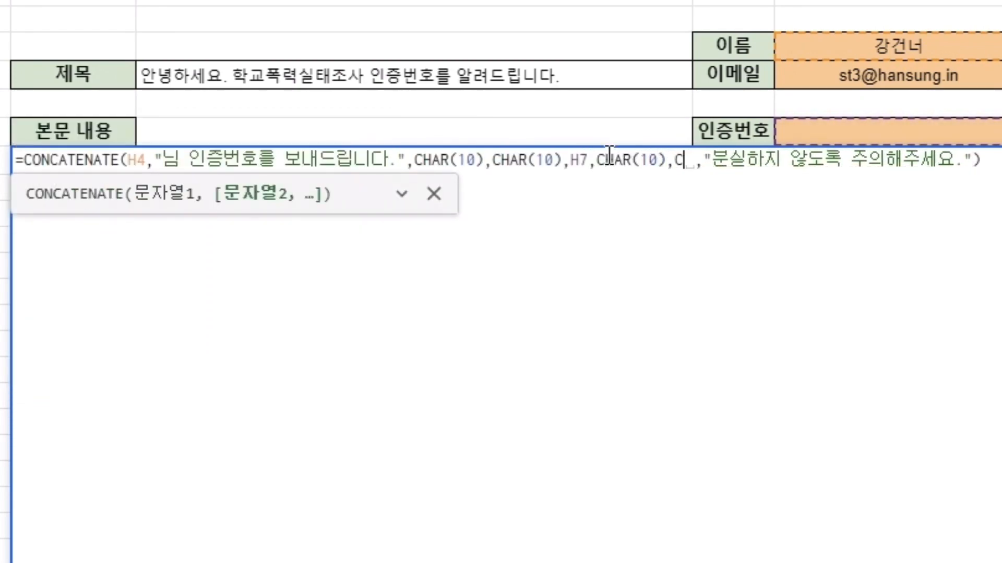
type("HAR(10)")
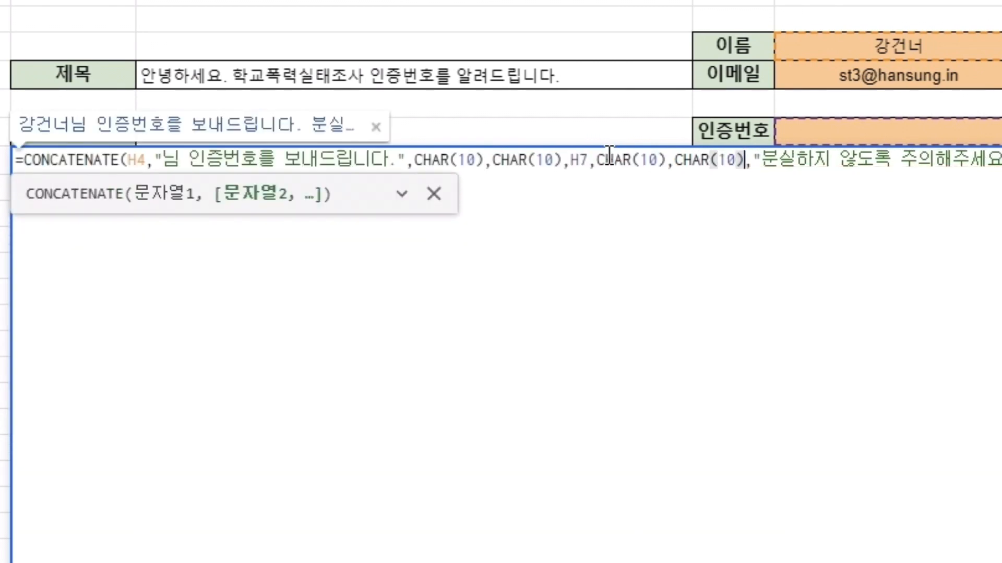
key("Return")
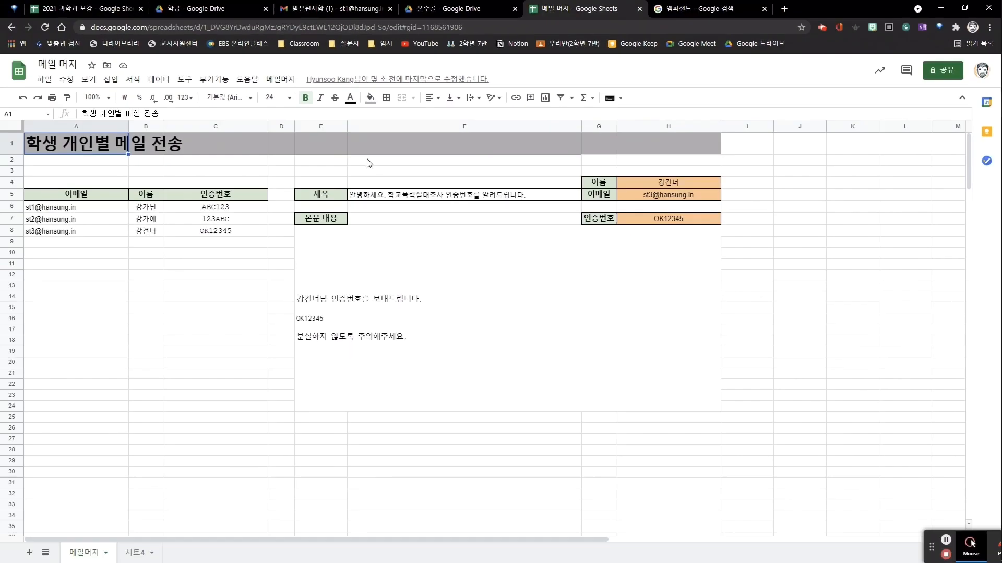
- Switch to the Gmail inbox and open the received verification-code mail to examine its title
left_click(323, 11)
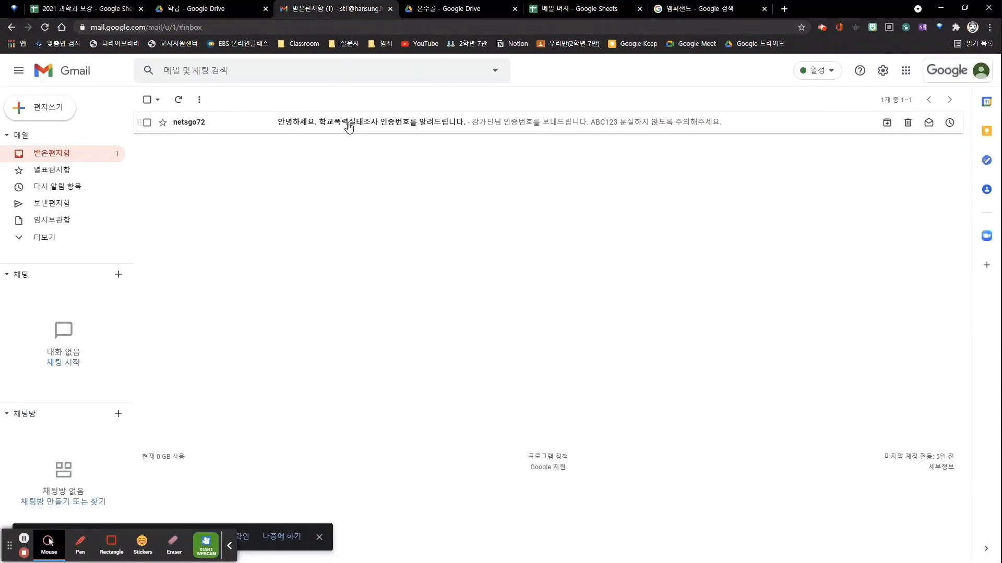
left_click(346, 123)
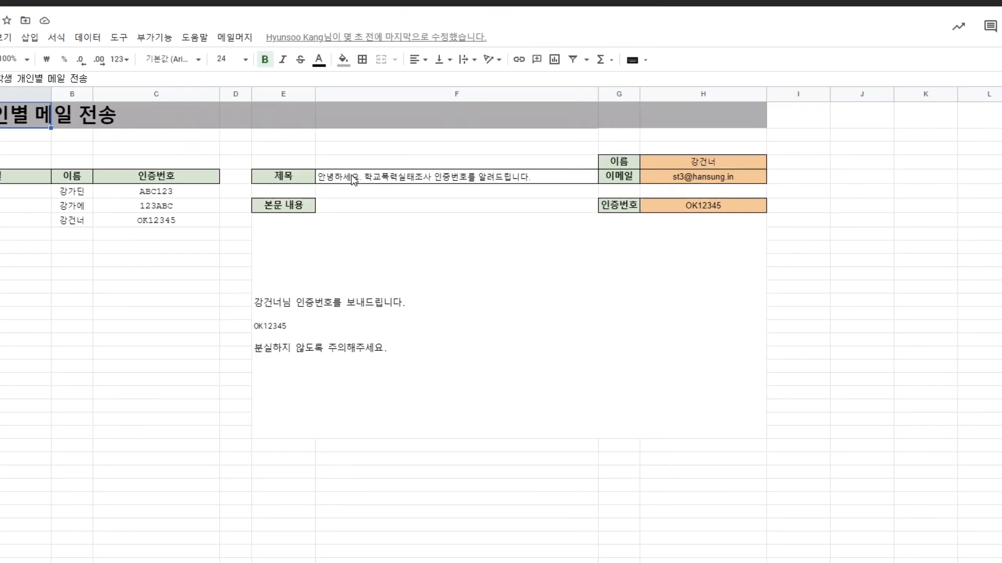
- Start a CONCATENATE formula in the mail title cell, with the quoted text "안녕하세요. " as its first argument
double_click(378, 195)
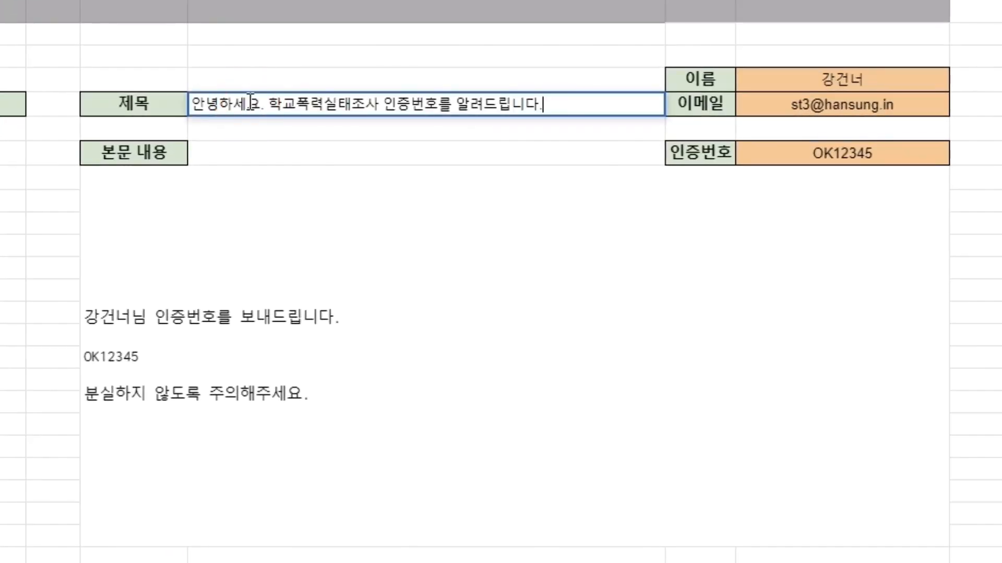
key("Home")
type("=CONC")
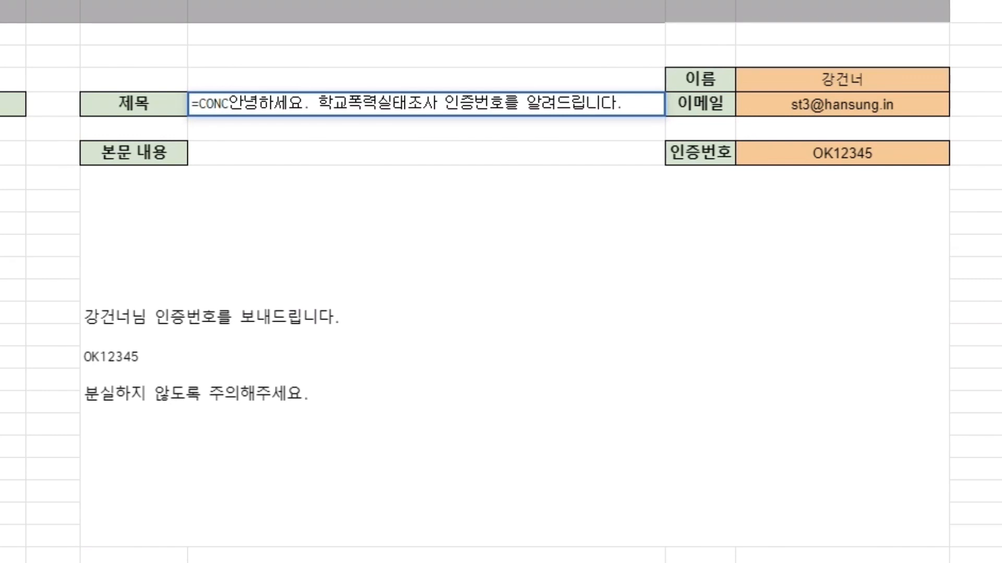
key("Tab")
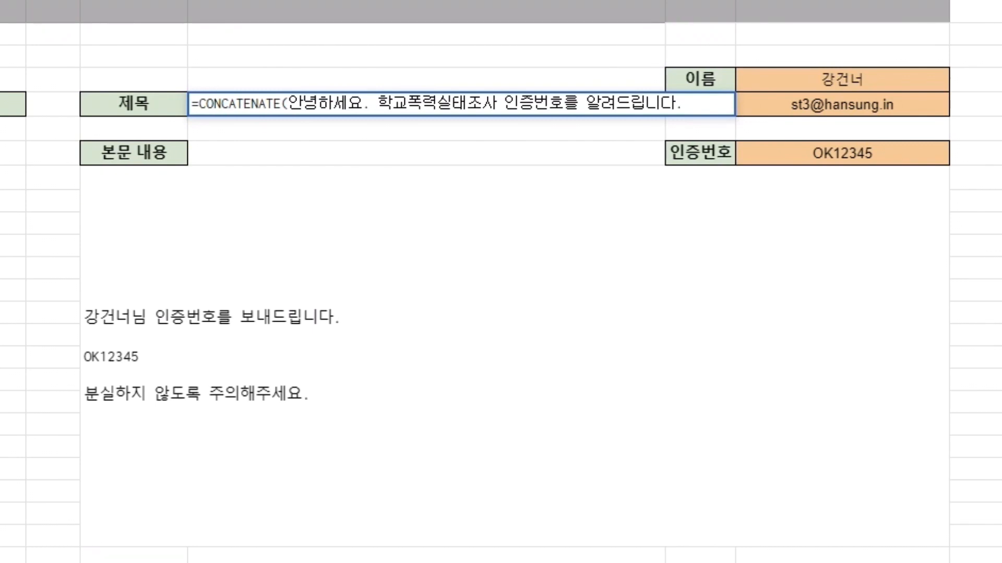
type("\"")
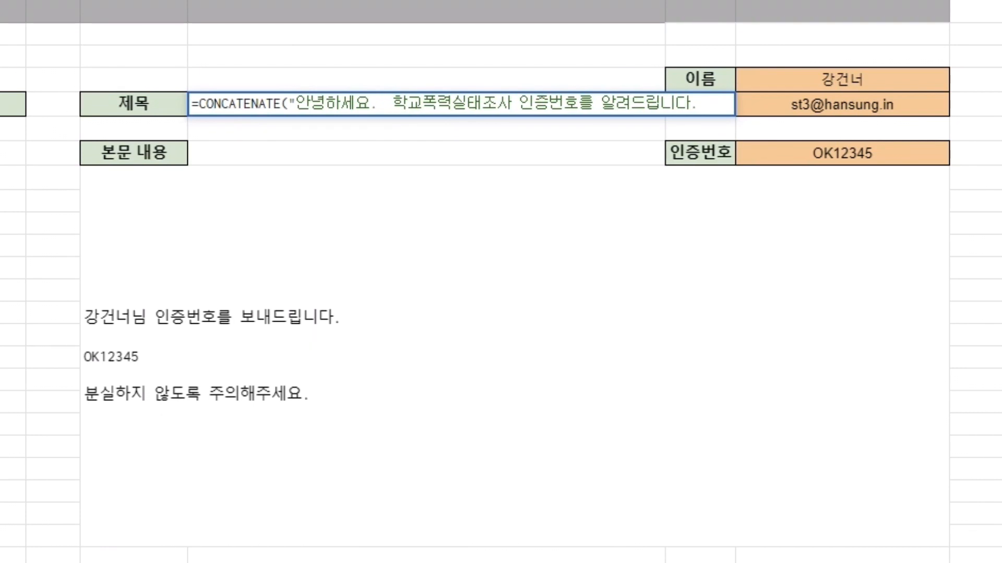
type("\"")
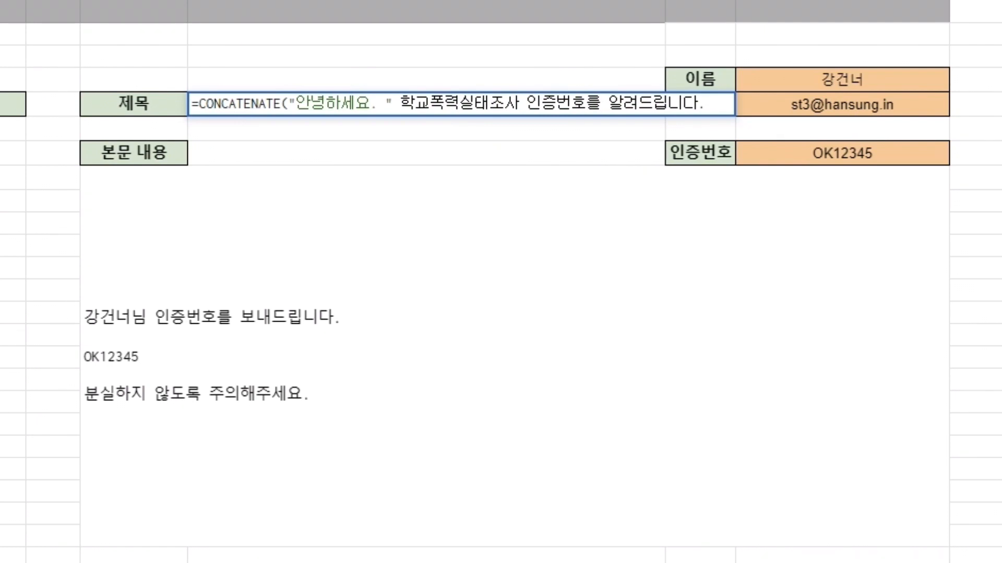
type(",")
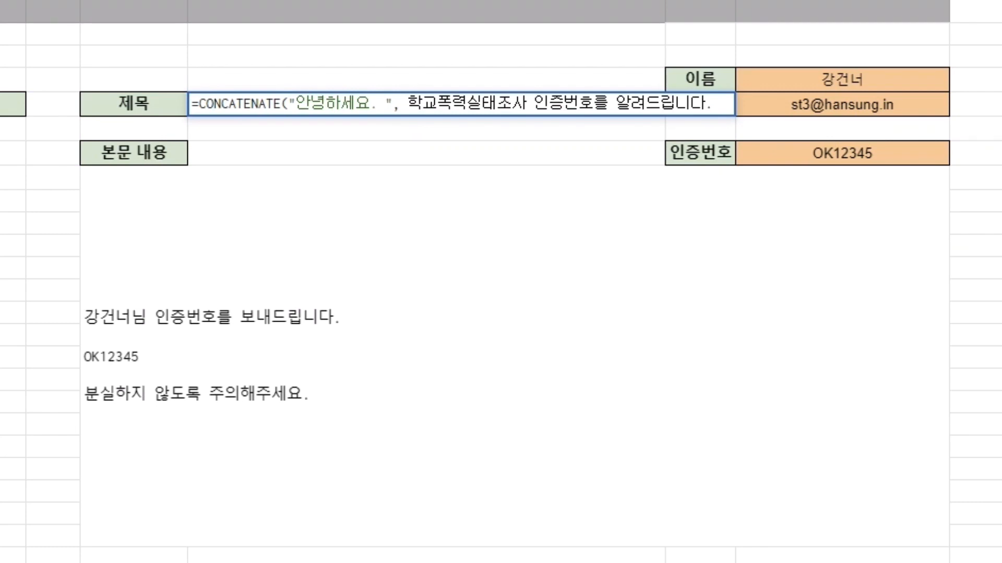
- Add H4 and the text "님 학교폭력실태조사 인증번호를 알려드립니다." as further arguments of the title formula and commit it
left_click(850, 75)
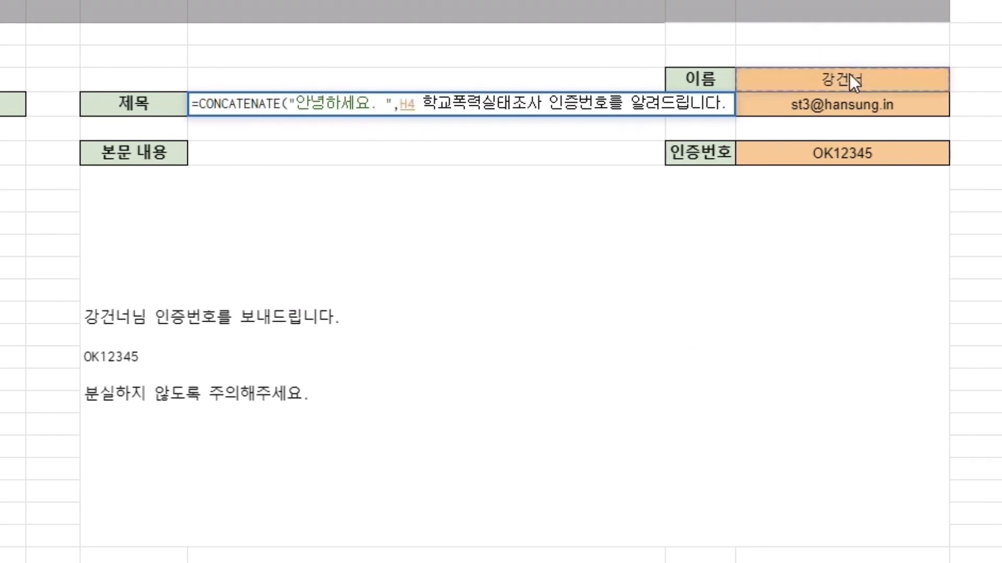
type(",\"")
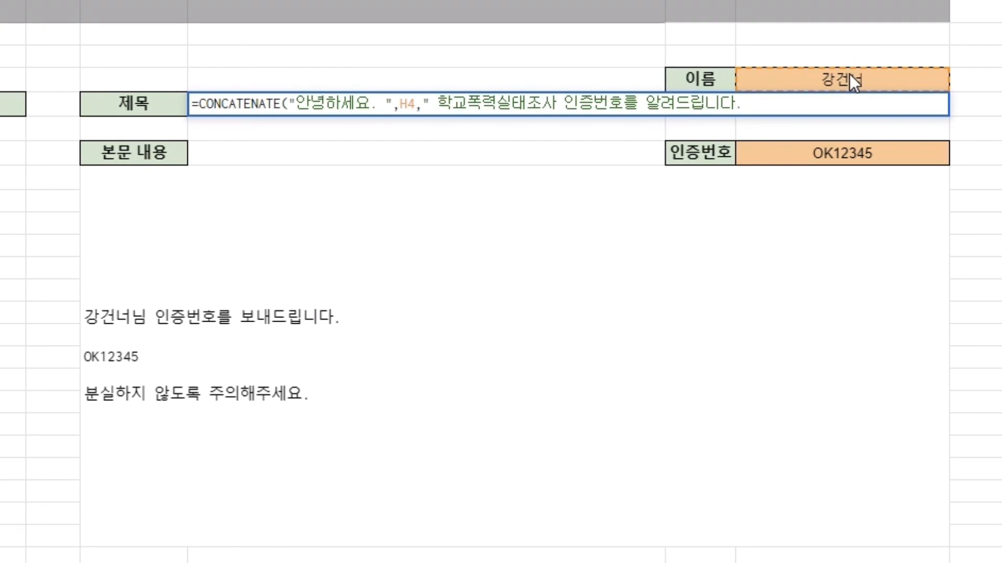
type("님")
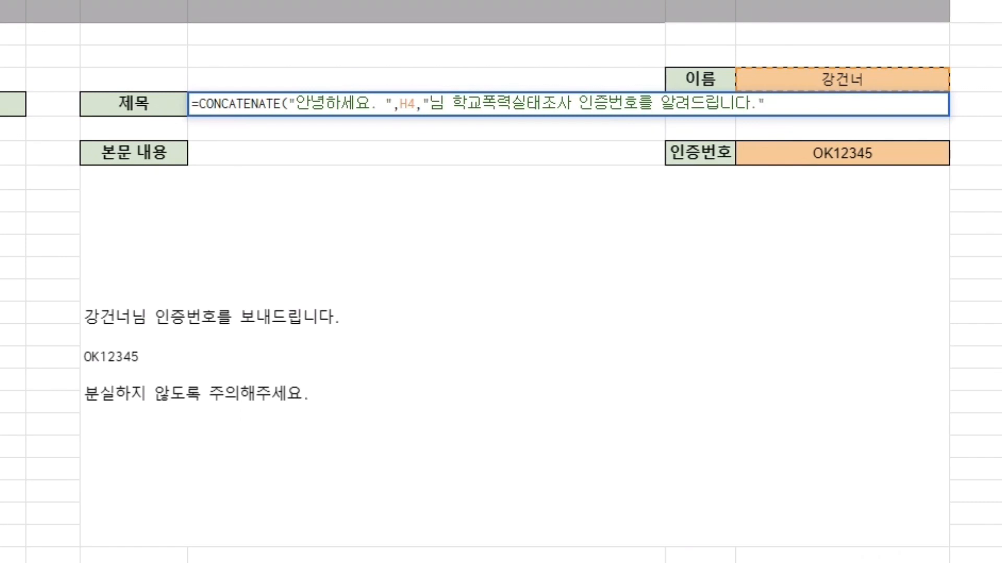
type(")")
key("Return")
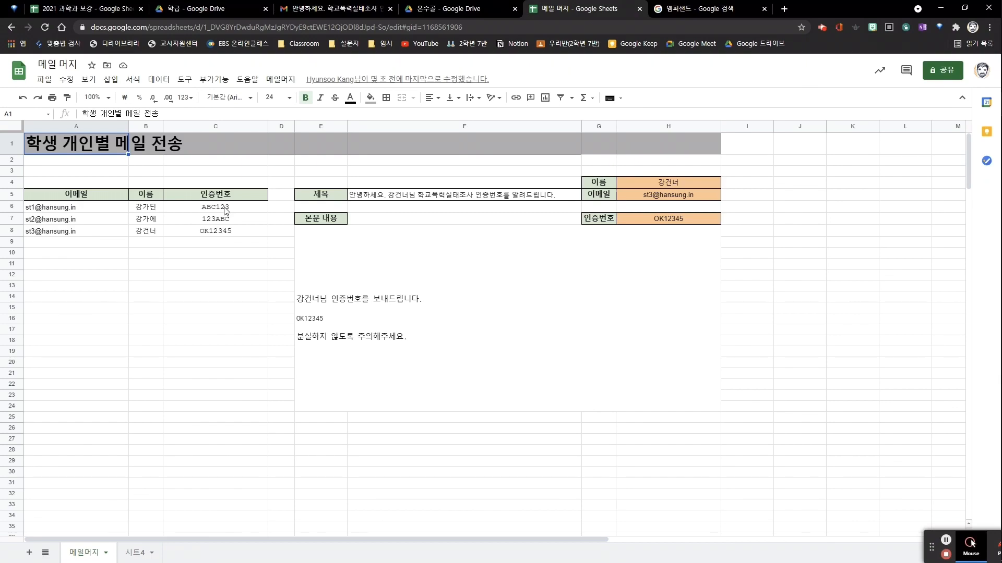
- Insert a quoted line of equals signs between the two CHAR(10) arguments before H7 in the body formula
double_click(493, 243)
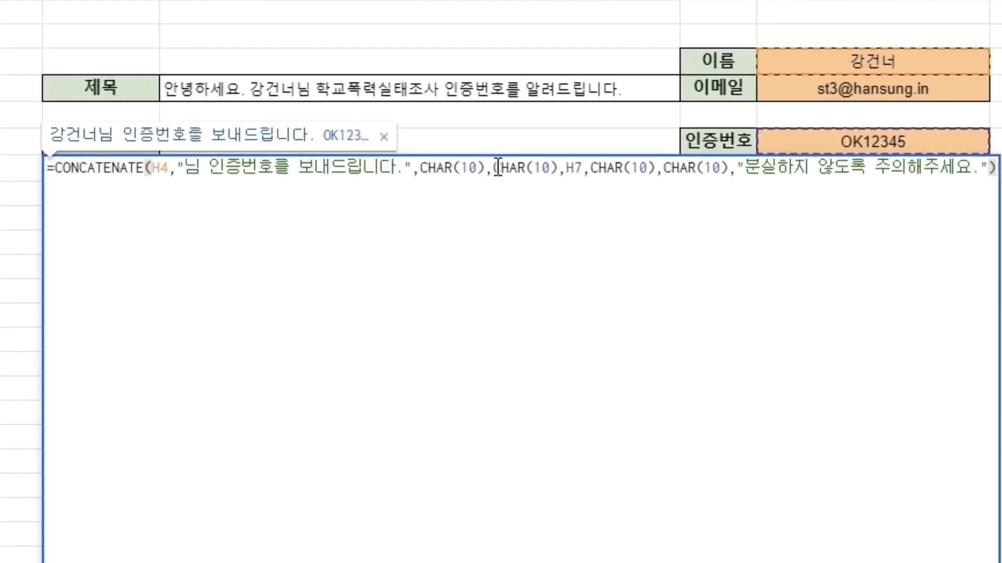
type("\"")
type("=====================================")
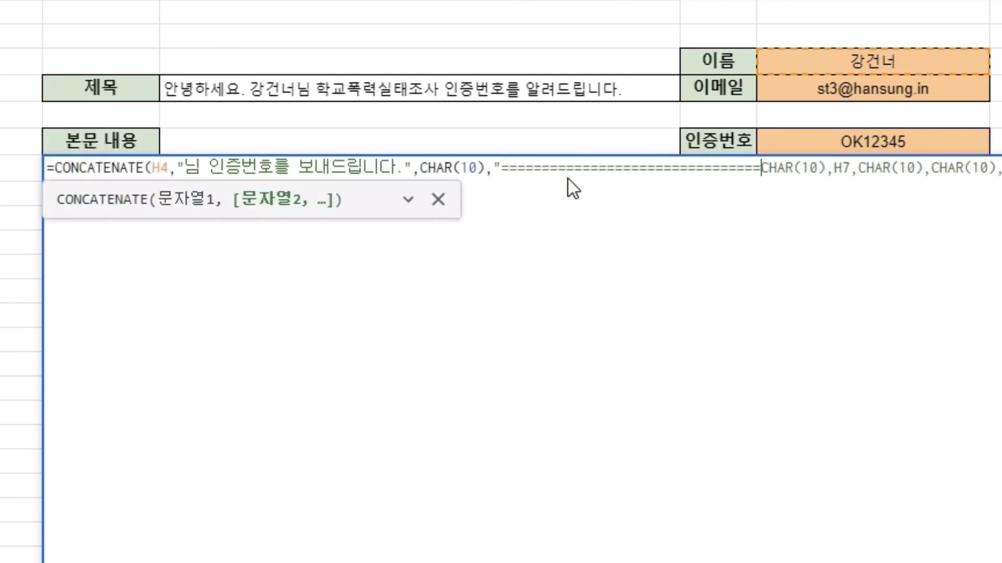
type("\"")
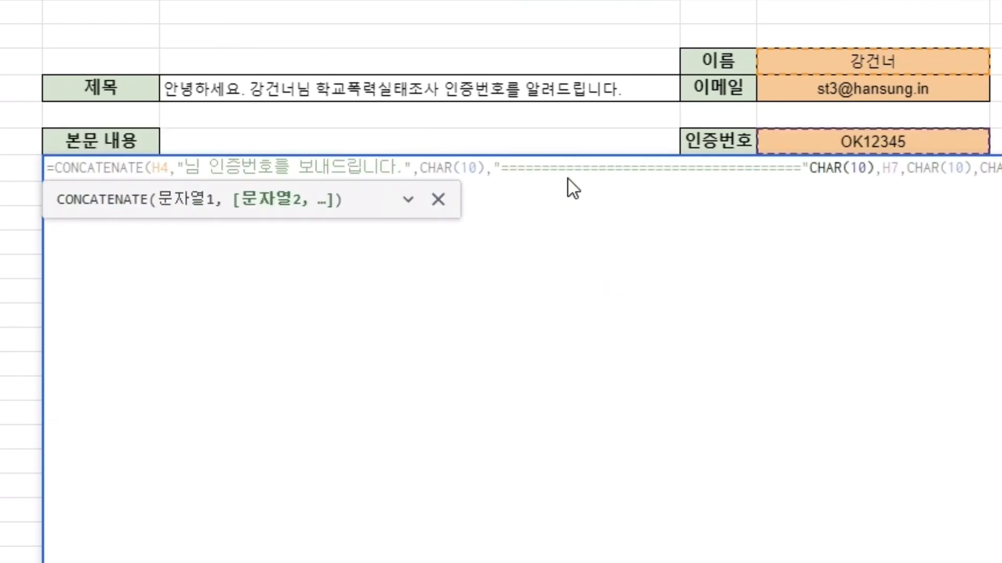
type(",")
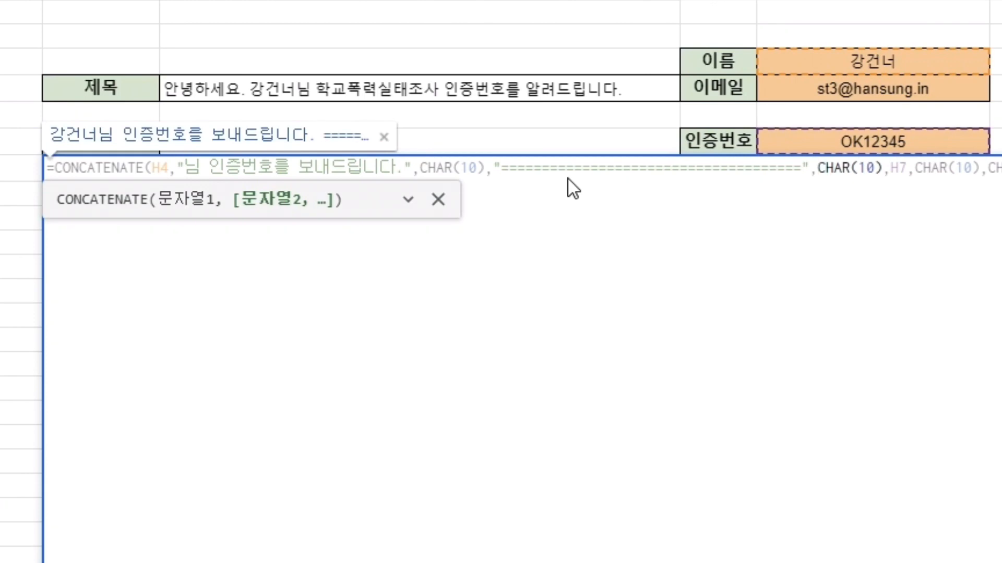
key("Return")
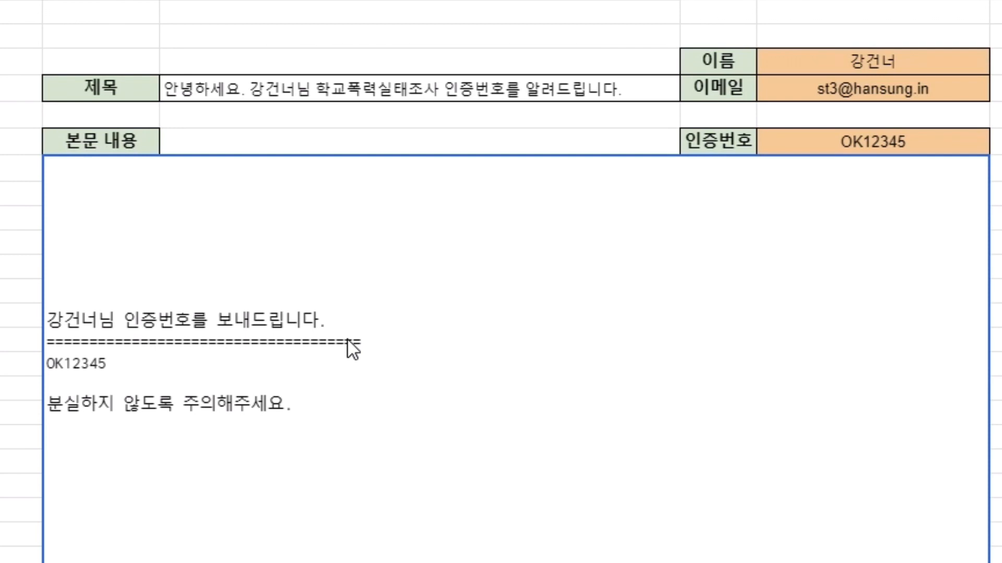
- Insert a second quoted line of equals signs after H7 and its first CHAR(10) in the body formula
key("F2")
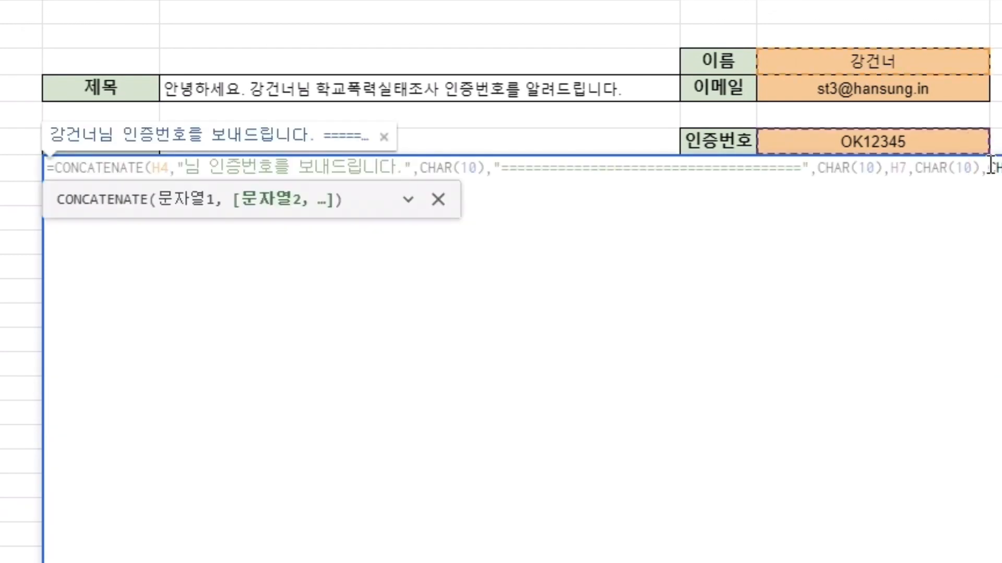
type("\"================")
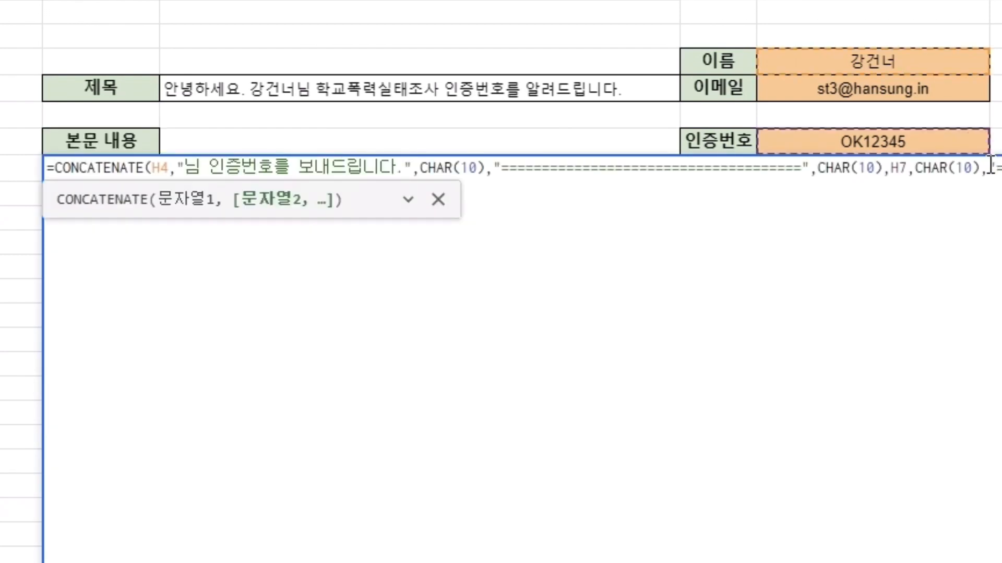
type("\"")
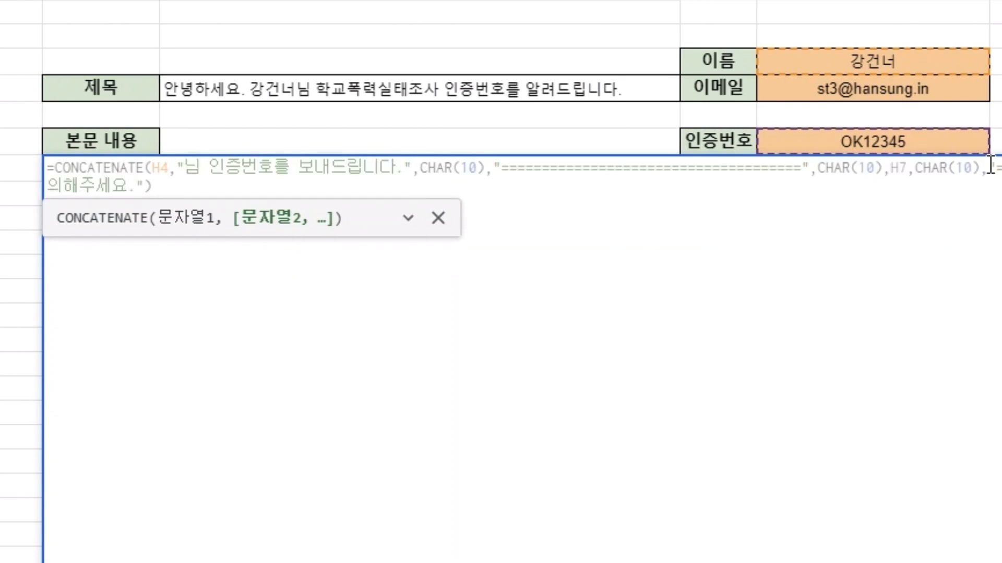
key("Return")
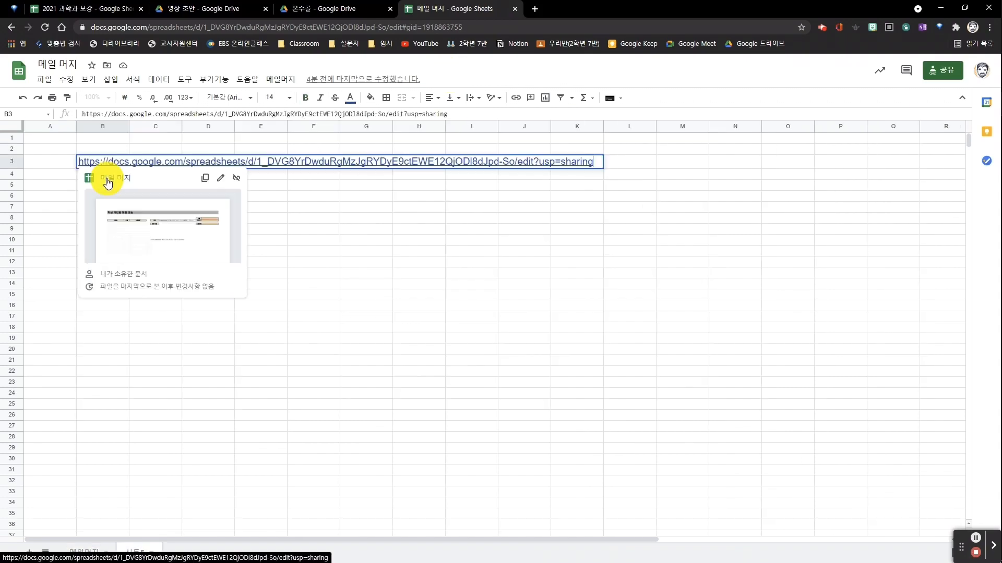
- Open the shared 메일 머지 spreadsheet from its link and inspect cells in the view-only sheet
left_click(105, 179)
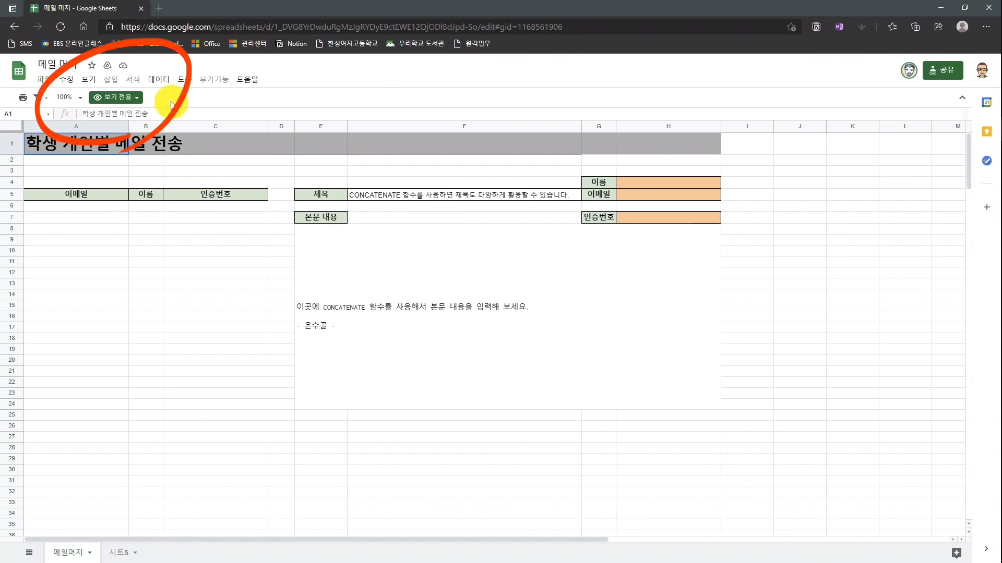
left_click(89, 207)
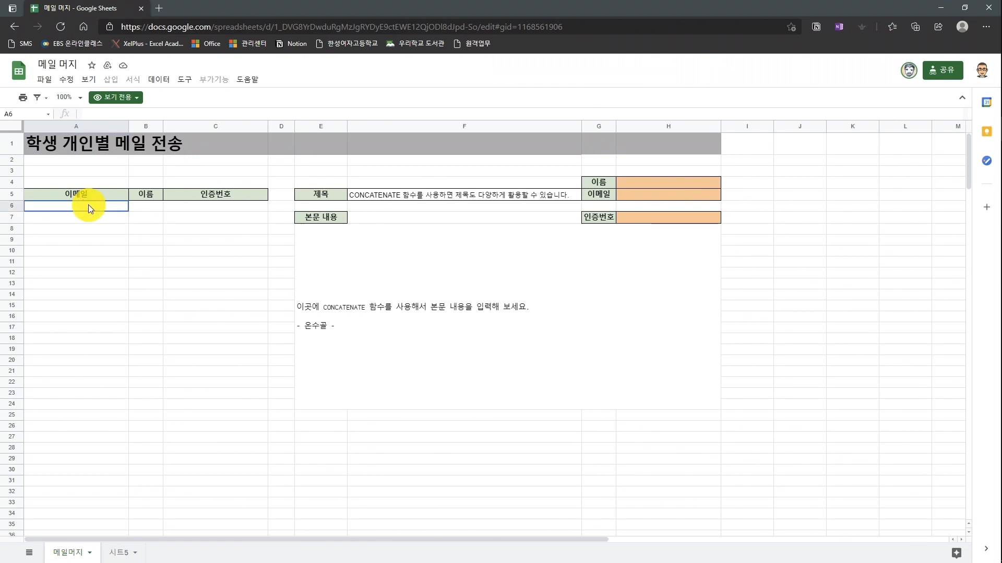
left_click(180, 220)
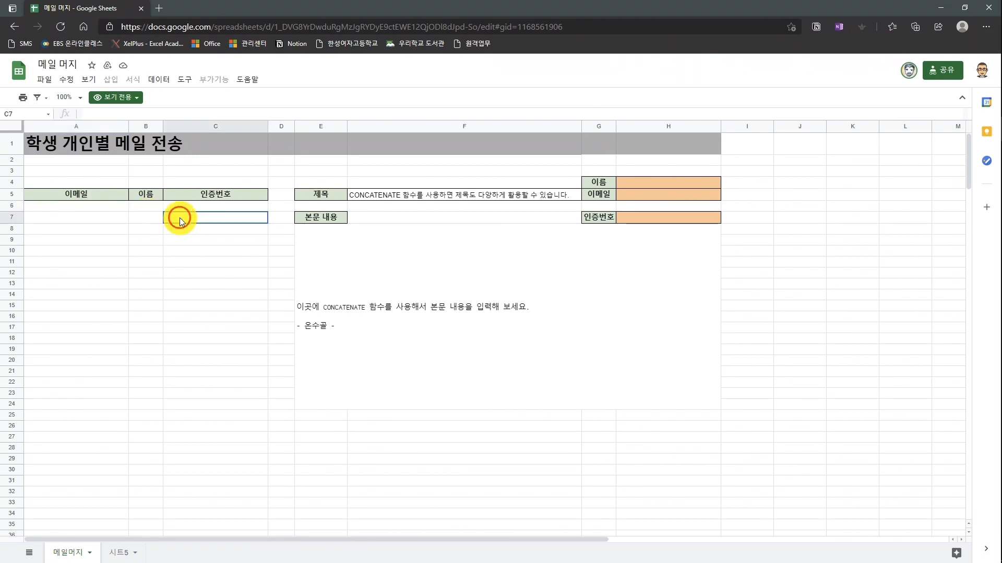
left_click(290, 217)
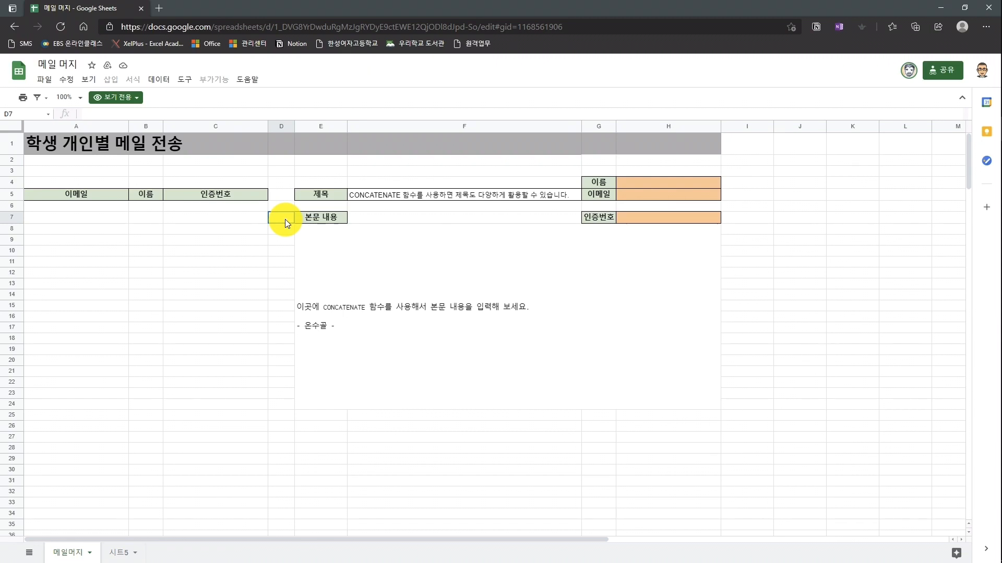
- Make a copy of the view-only spreadsheet named "메일머지" in 내 드라이브
left_click(43, 79)
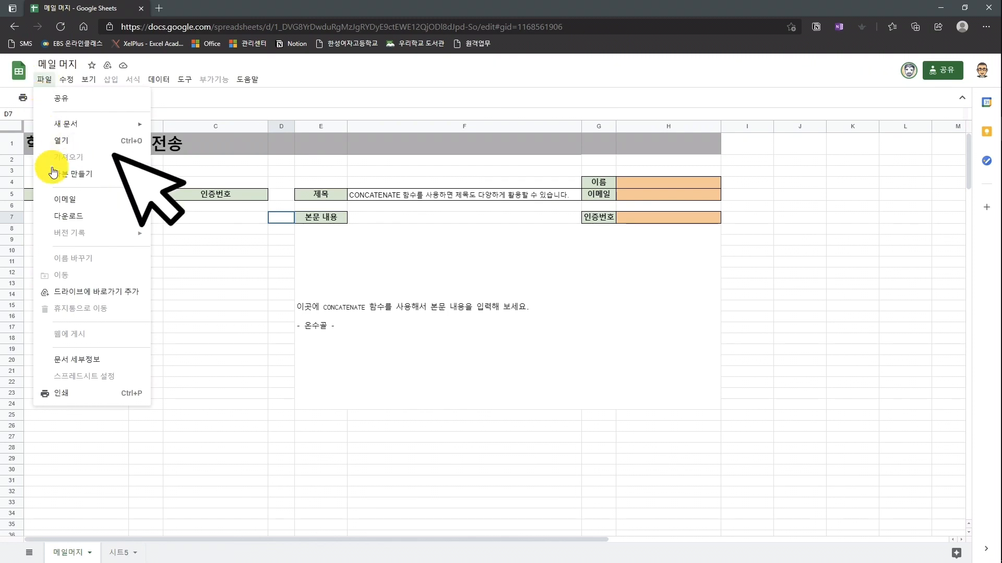
left_click(65, 178)
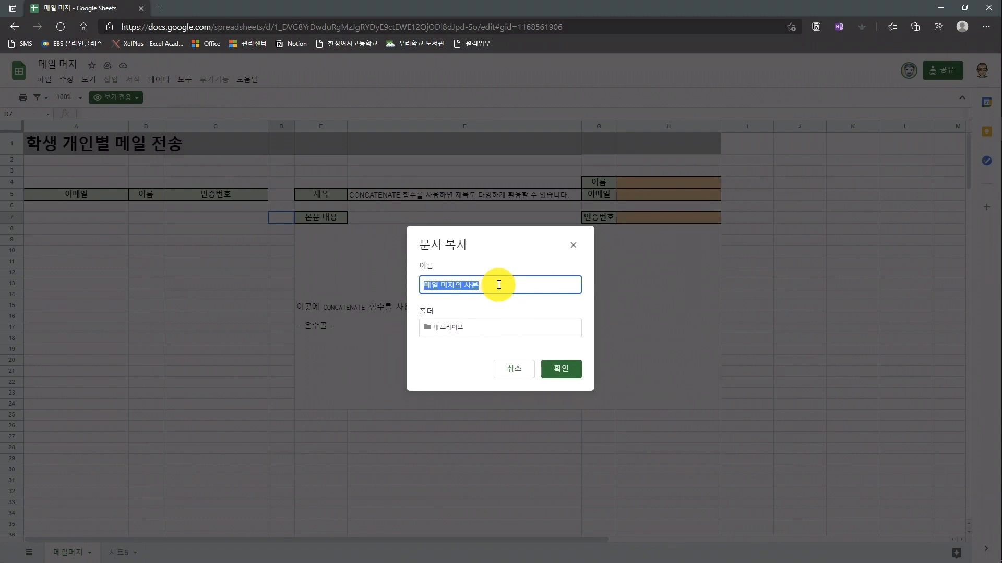
type("메일머지")
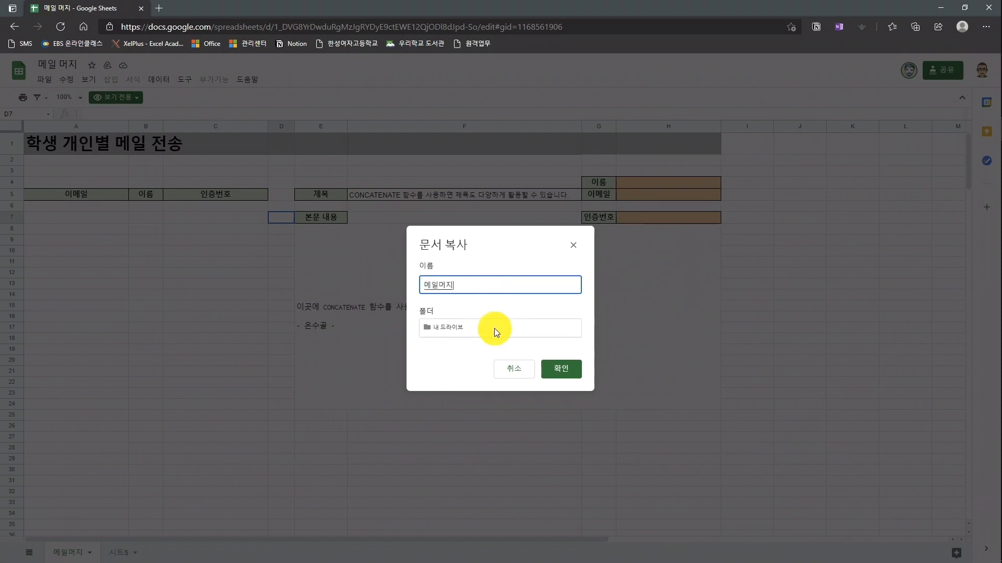
left_click(561, 368)
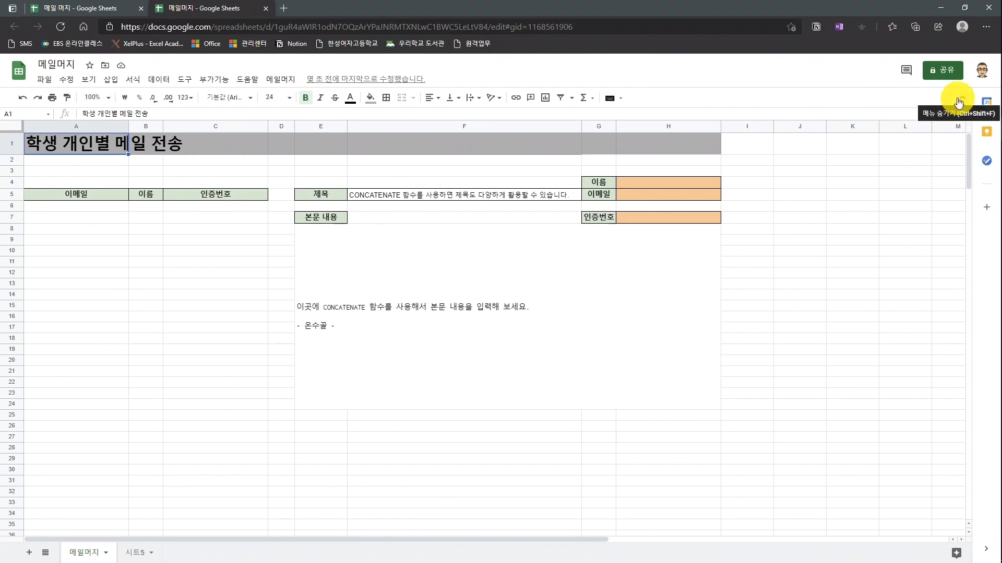
- Test editing in the copied spreadsheet by entering "ㅁㄴㅇㄹㄴㄹ" in A10 and "ㅁㄴㅇㄹ" in C10
left_click(54, 251)
type("ㅁㄴㅇㄹㄴㄹ")
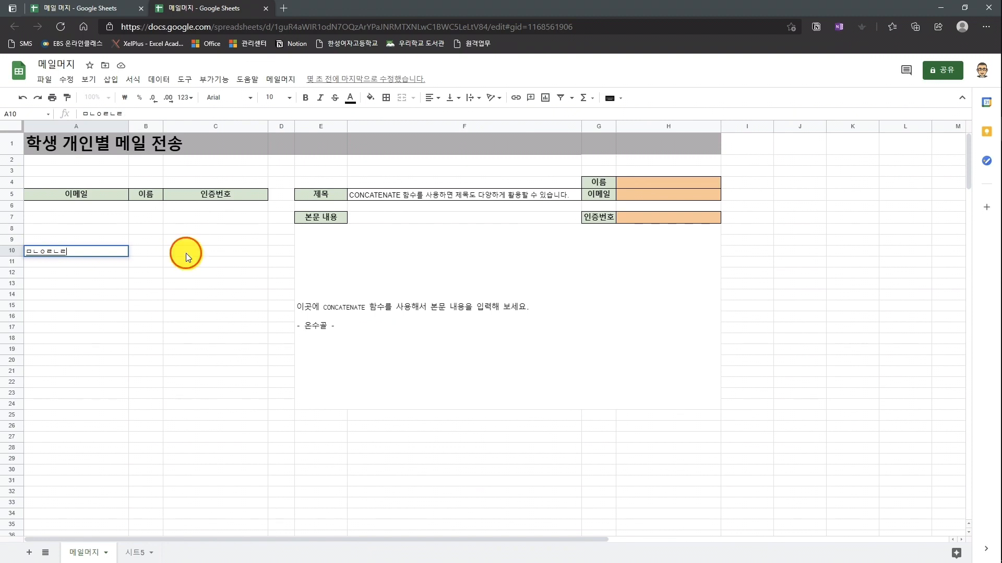
left_click(186, 252)
type("ㅁㄴㅇㄹ")
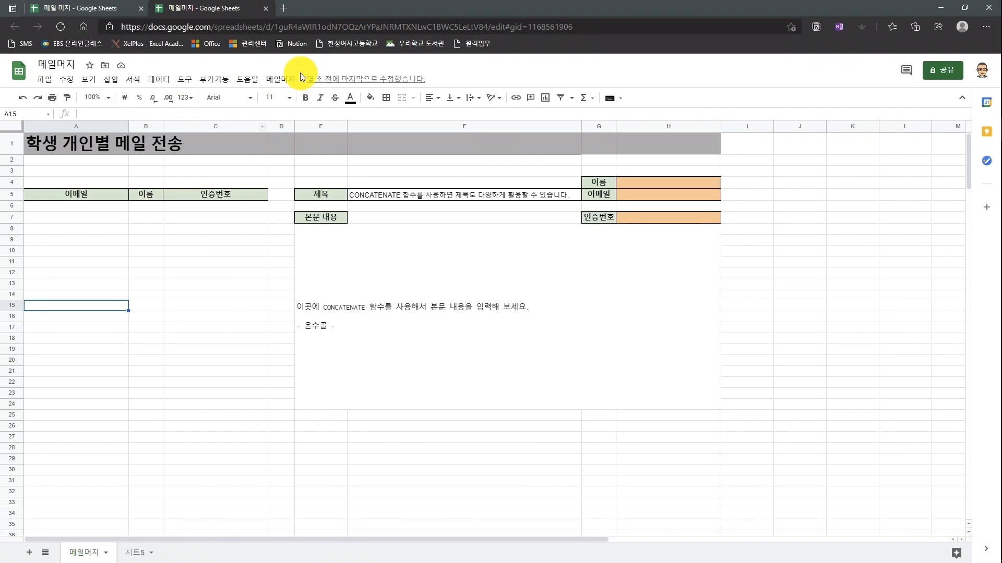
- Run the 메일머지 script, continue to its authorization and choose the Google account to use
left_click(287, 80)
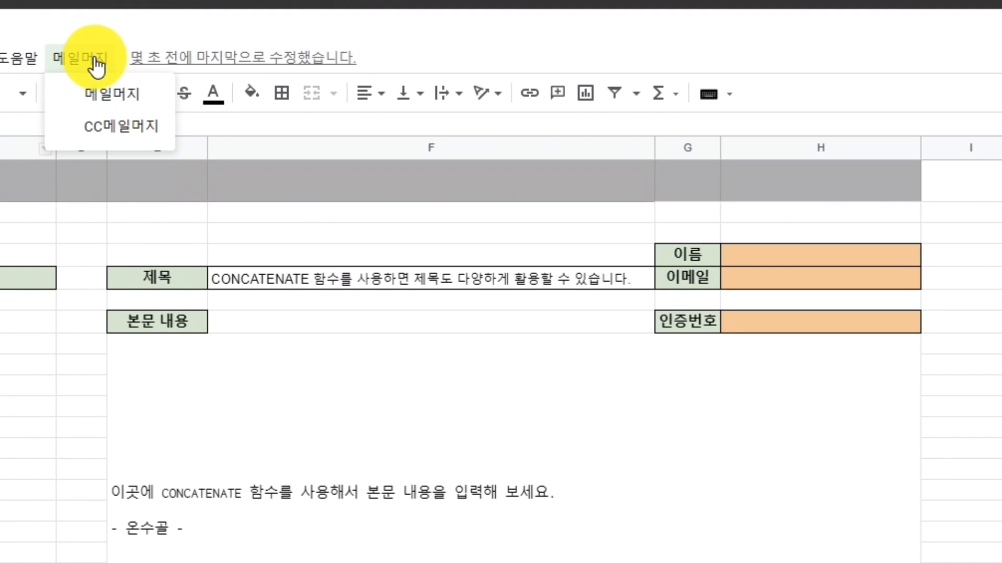
left_click(86, 102)
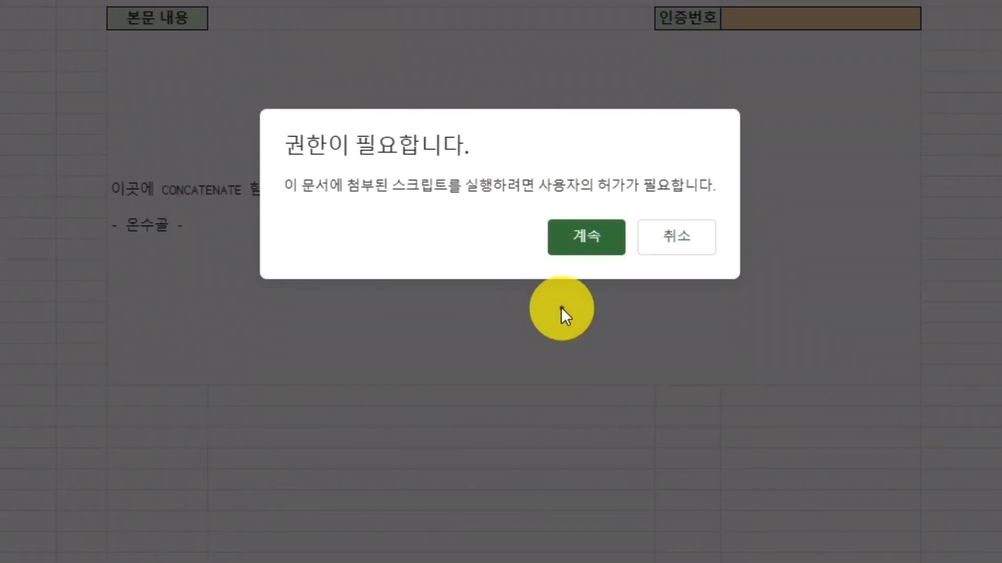
left_click(578, 246)
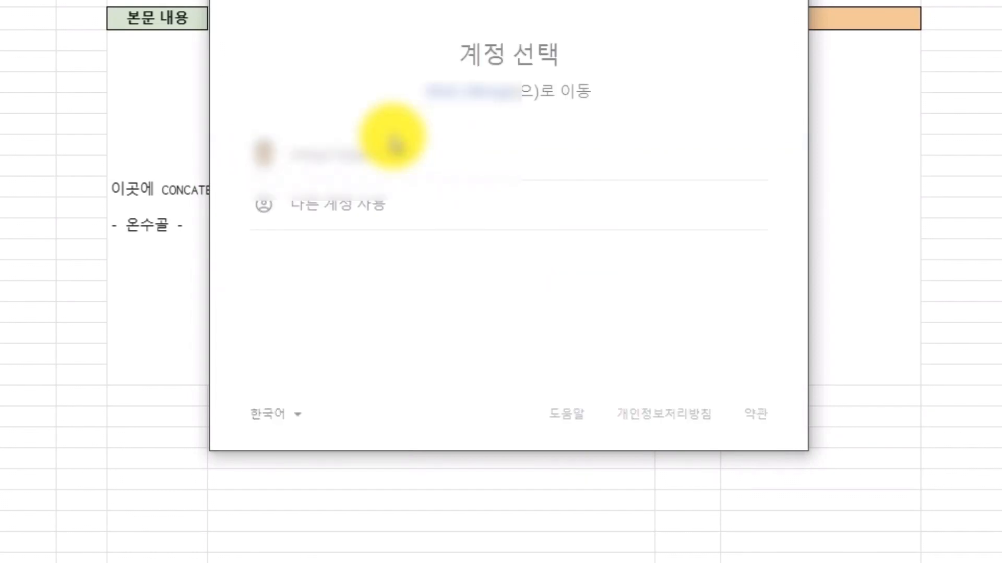
left_click(395, 142)
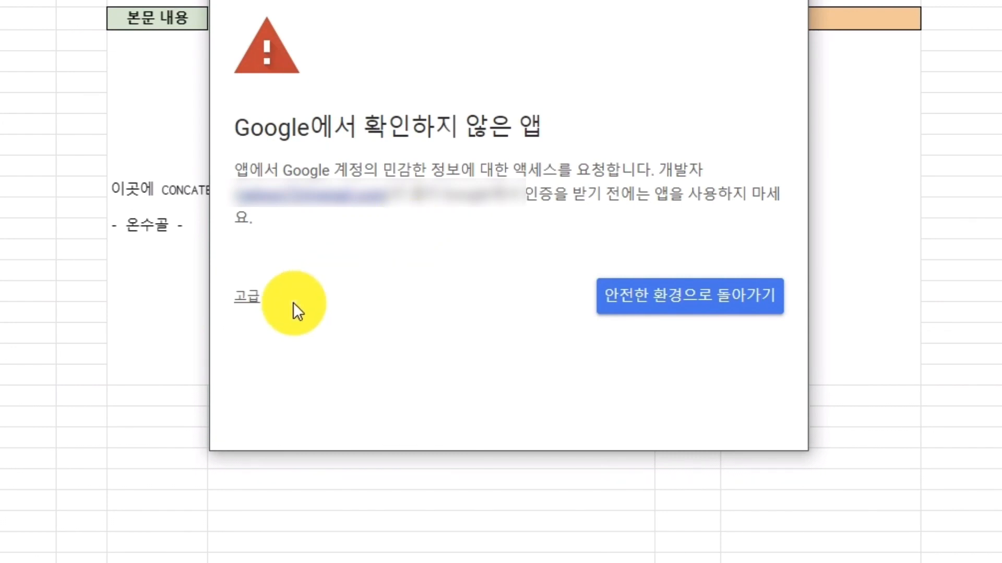
- Proceed past the unverified-app warning to Mail_Merge and allow its requested permissions
left_click(258, 301)
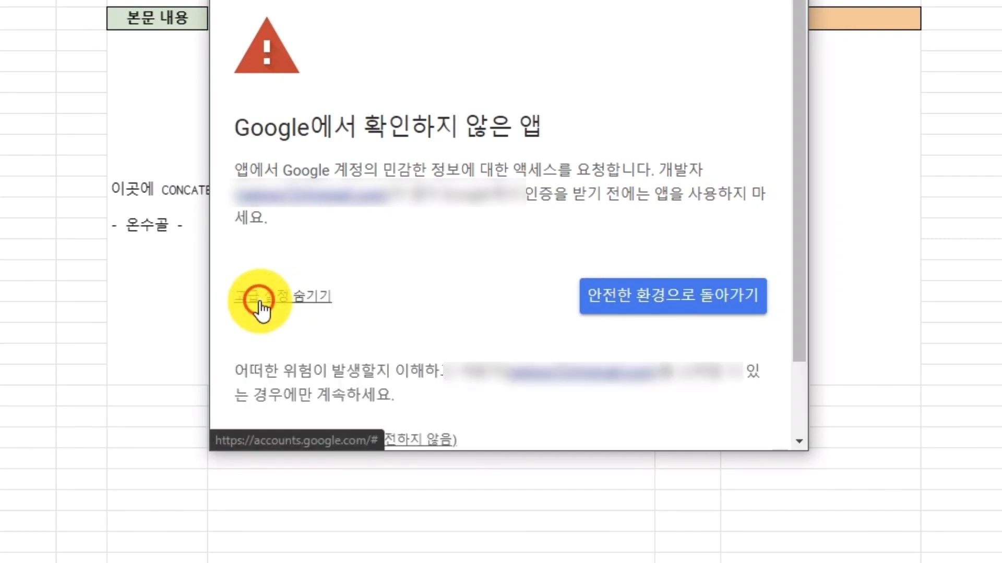
scroll(369, 317, "down", 2)
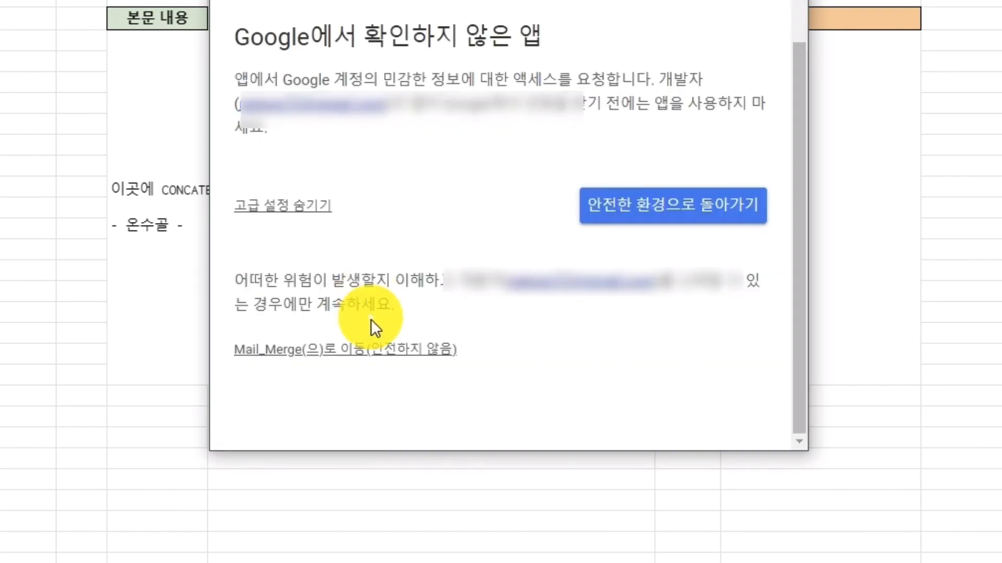
left_click(384, 355)
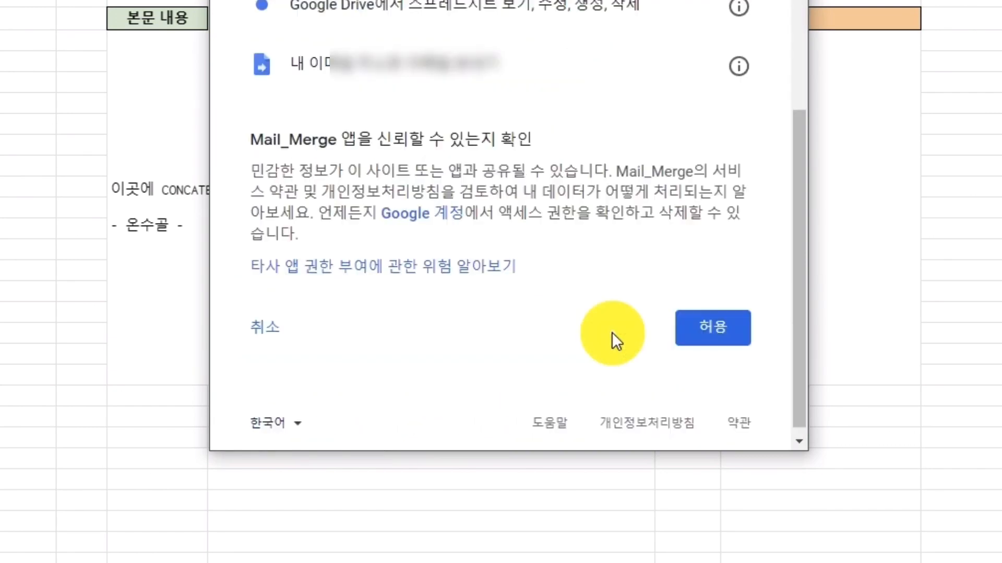
left_click(721, 325)
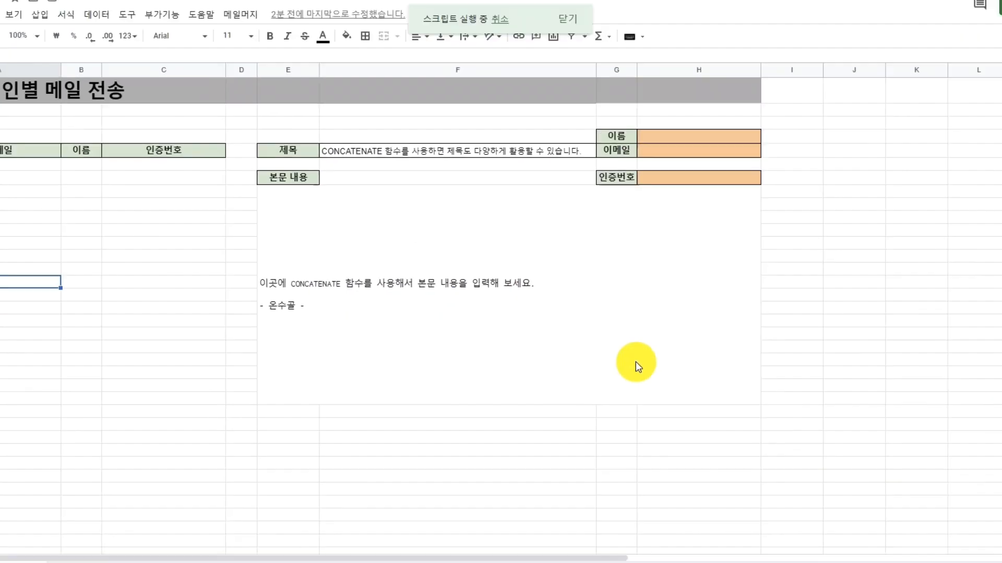